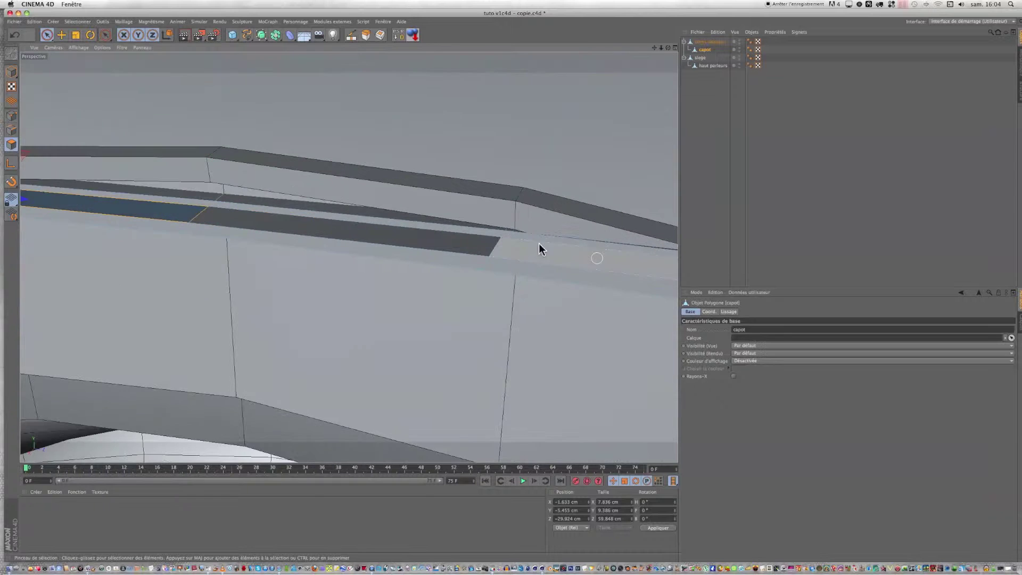
# Complete the polygon selection on the central strip of the capot's rear inner edge and extrude it upward into a raised band.
pyautogui.scroll(-5, 494, 247)
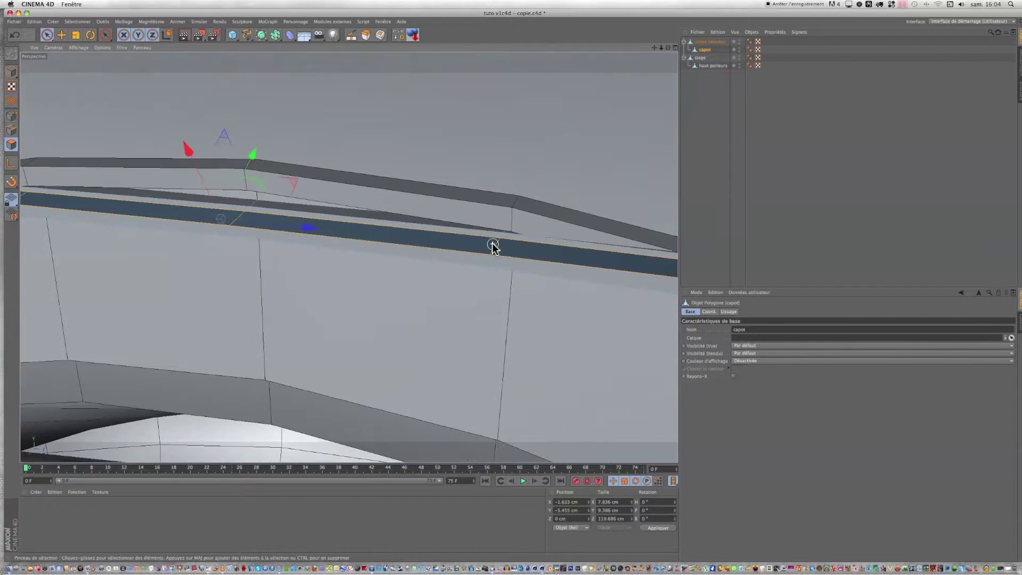
pyautogui.keyDown('shift'); pyautogui.click(494, 247); pyautogui.keyUp('shift')
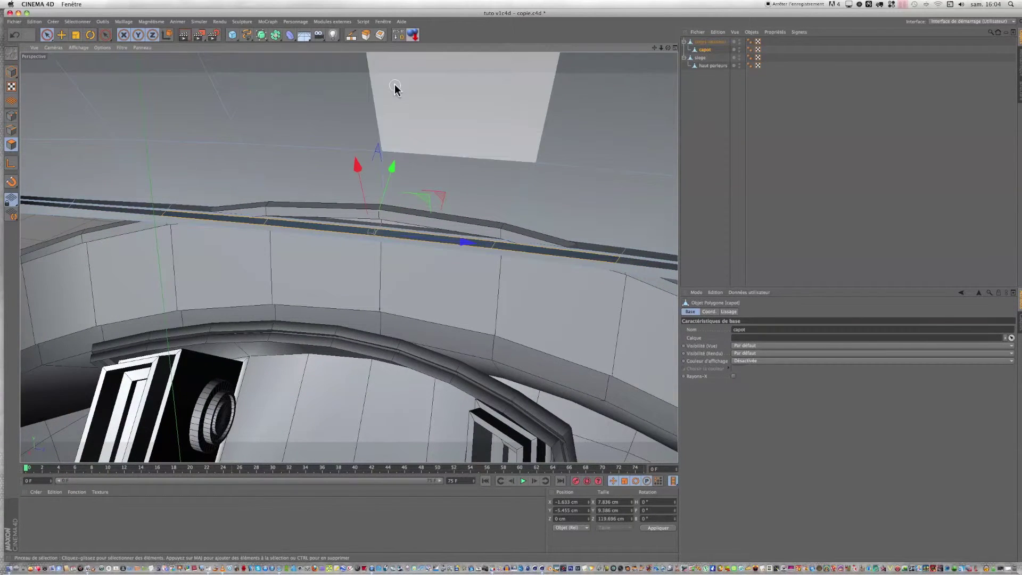
pyautogui.click(366, 35)
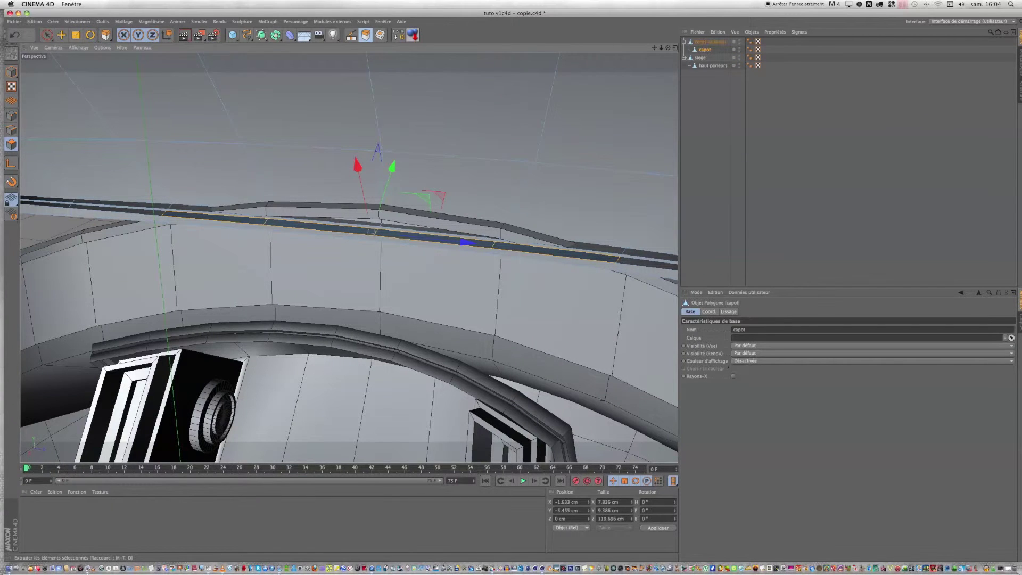
pyautogui.moveTo(380, 213); pyautogui.dragTo(523, 213)
pyautogui.moveTo(367, 75); pyautogui.dragTo(369, 75)
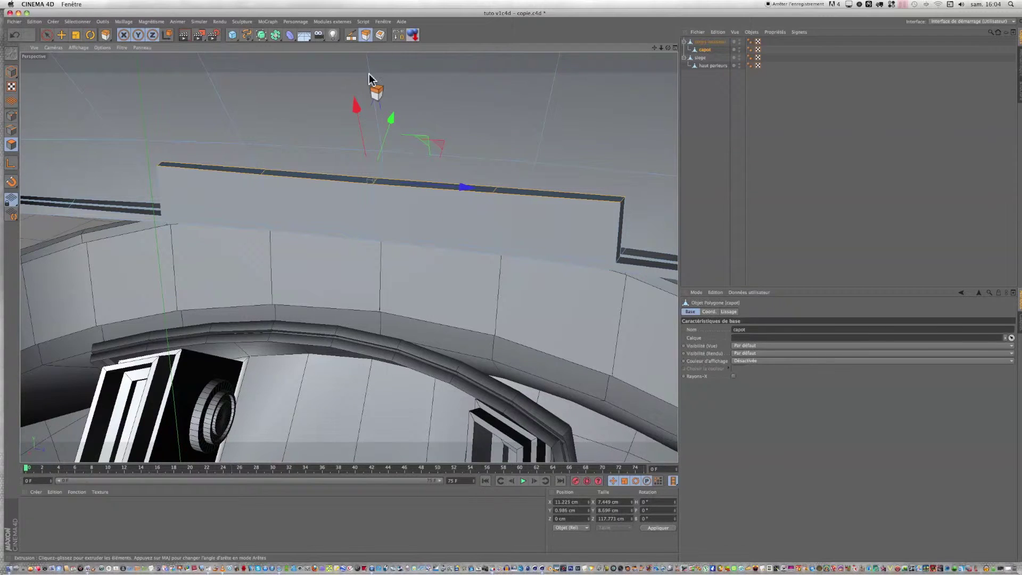
# In edge mode, select the two short top edges at both ends of the extruded band on the capot.
pyautogui.click(12, 131)
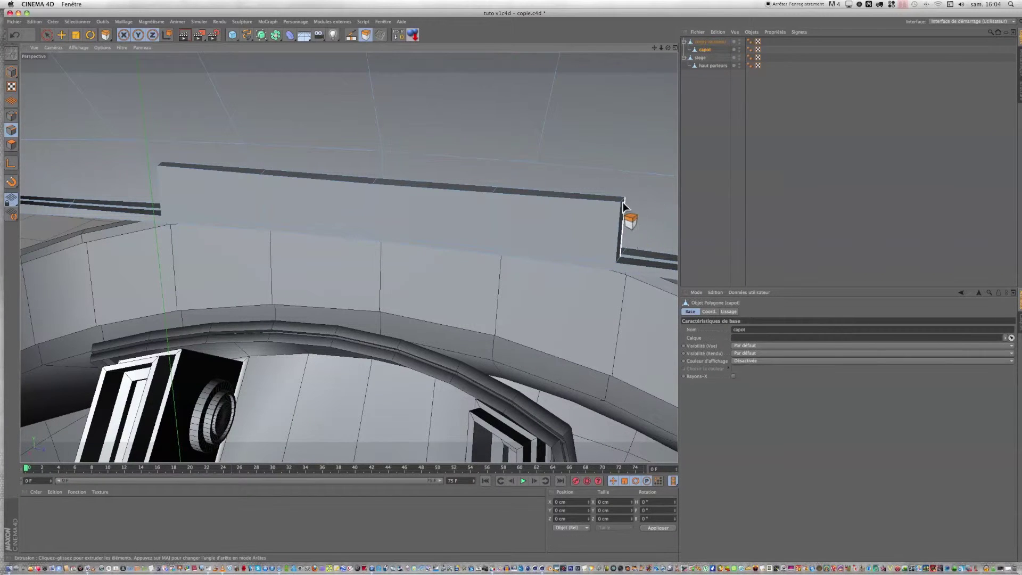
pyautogui.scroll(4, 622, 200)
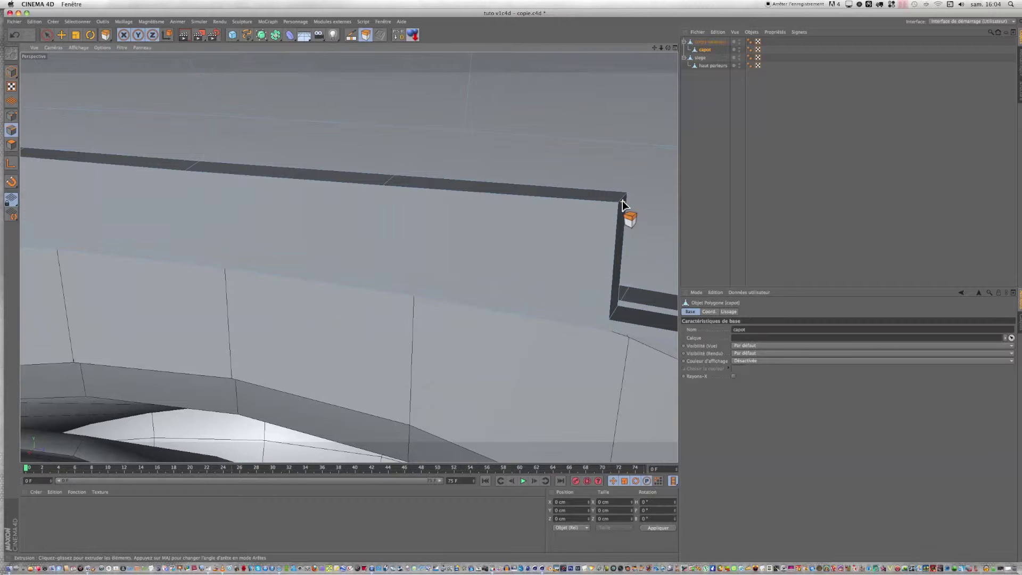
pyautogui.click(622, 200)
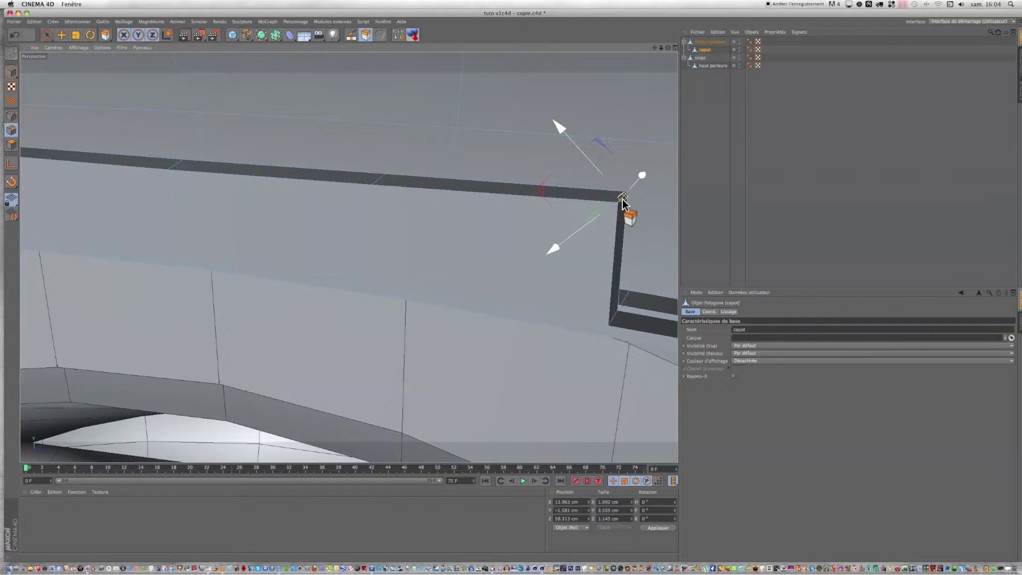
pyautogui.scroll(-4, 623, 202)
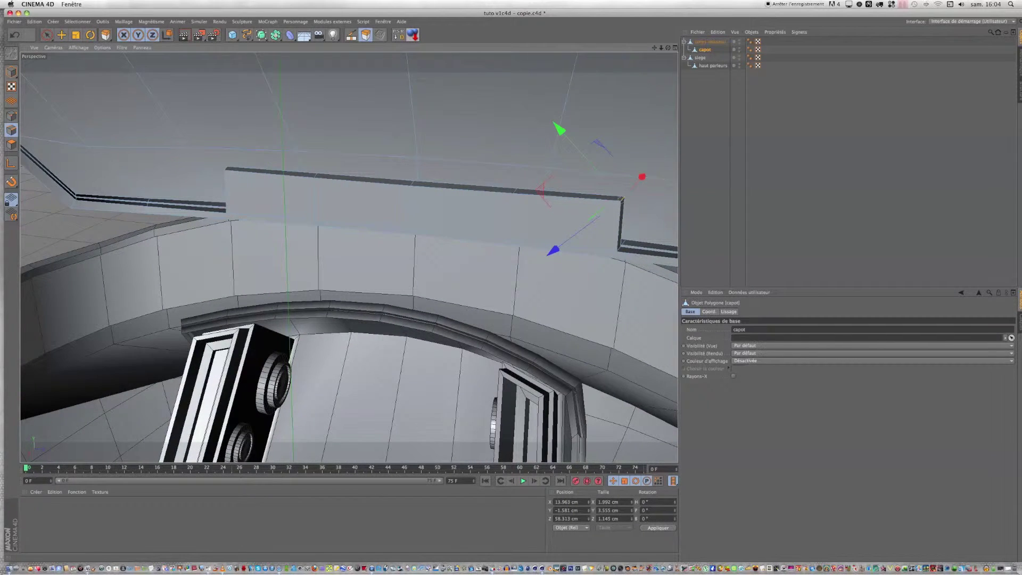
pyautogui.moveTo(511, 290); pyautogui.dragTo(298, 218)
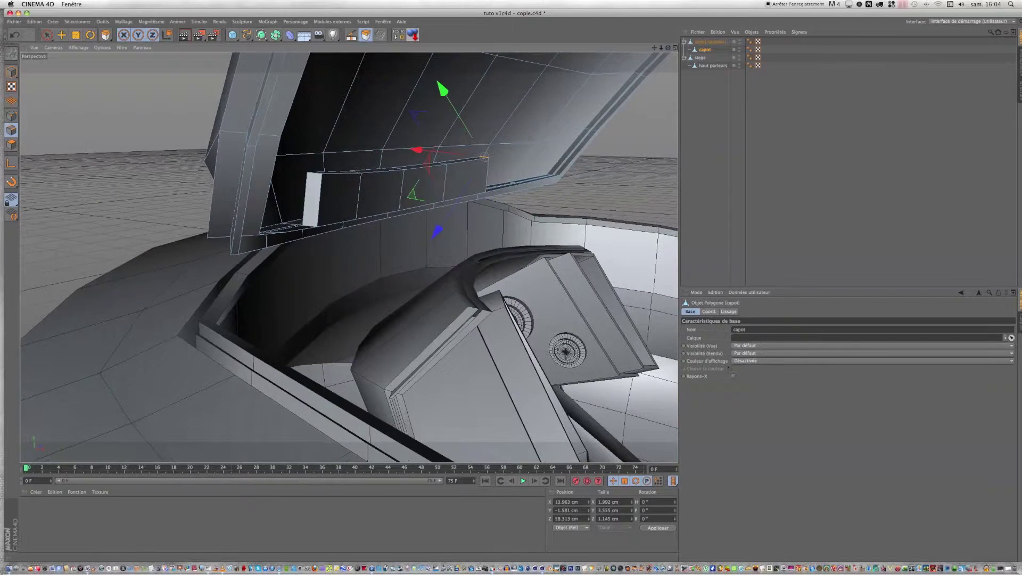
pyautogui.keyDown('shift'); pyautogui.click(315, 173); pyautogui.keyUp('shift')
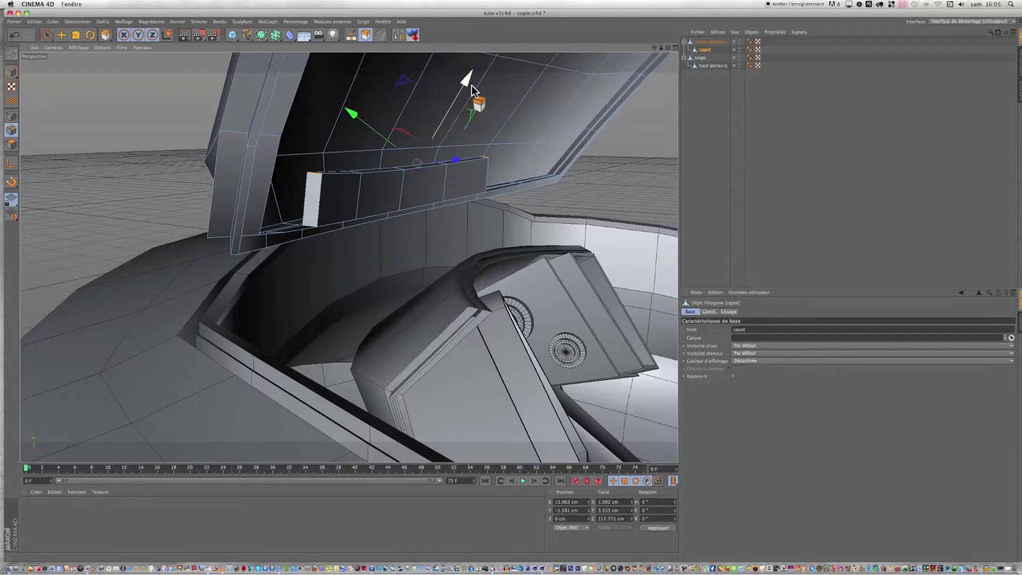
pyautogui.moveTo(668, 47); pyautogui.dragTo(512, 289)
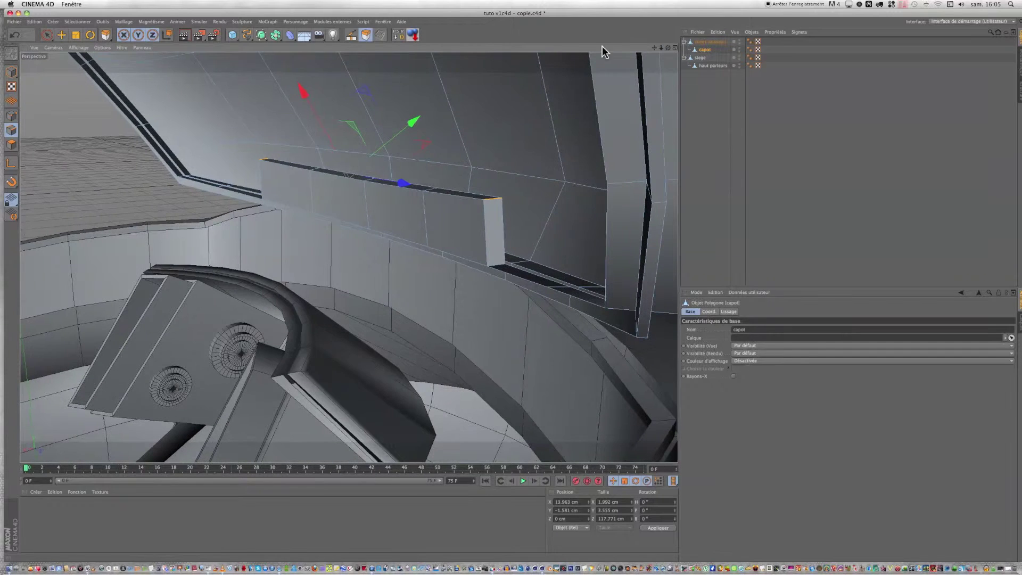
# Set the Live Selection tool's modeling axis orientation to Monde.
pyautogui.click(48, 34)
pyautogui.click(47, 35)
pyautogui.click(48, 36)
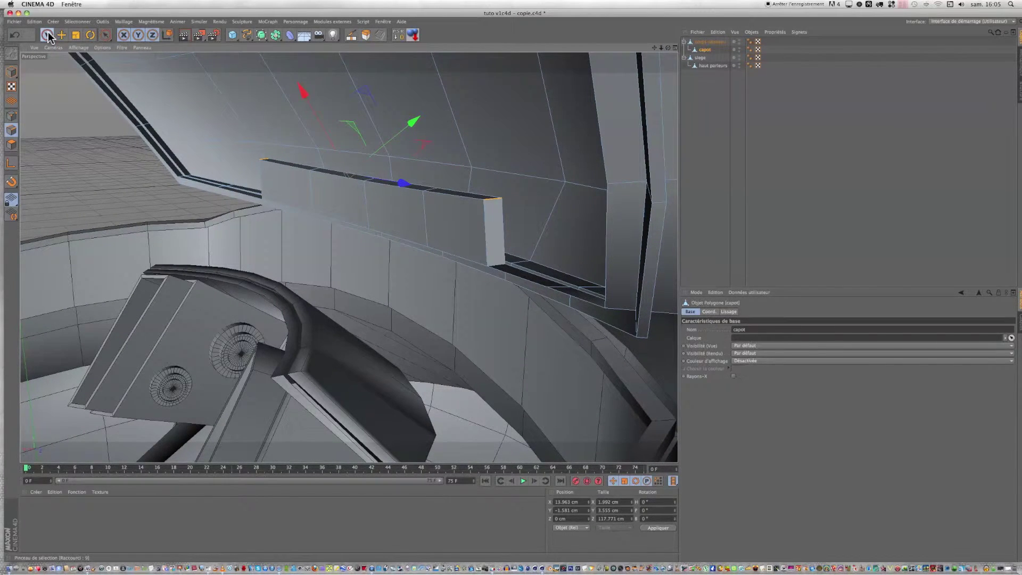
pyautogui.doubleClick(47, 35)
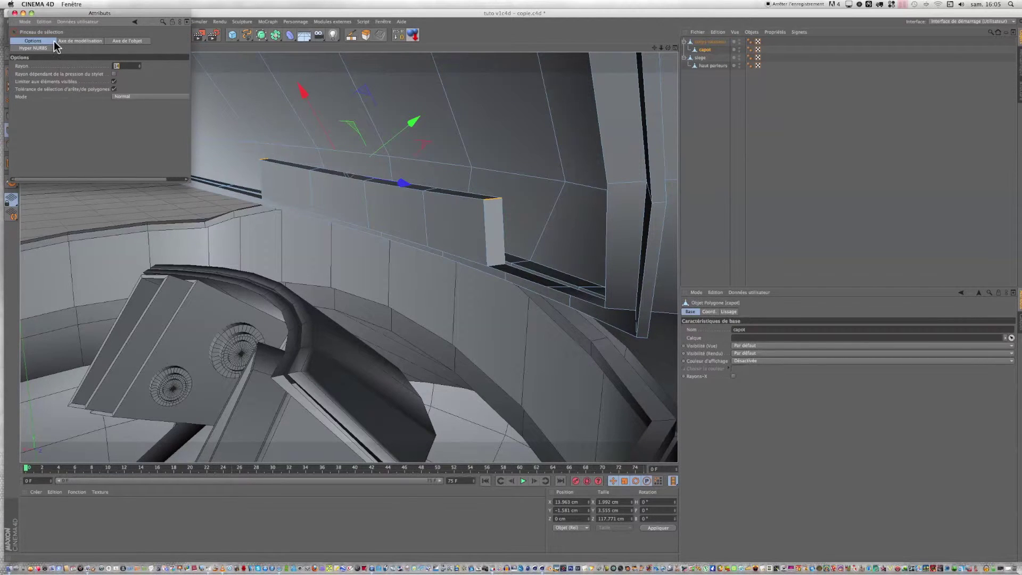
pyautogui.click(63, 42)
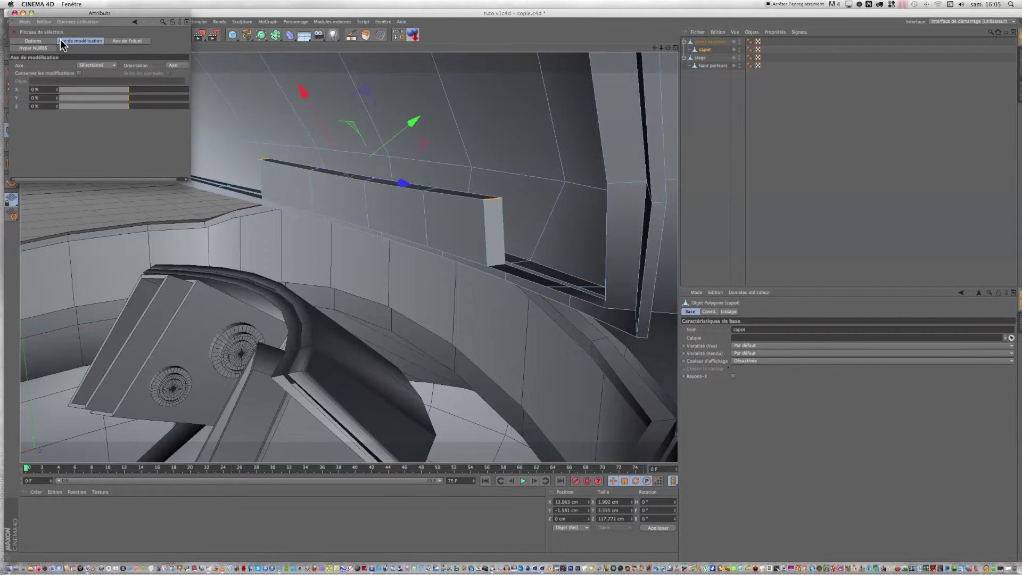
pyautogui.click(174, 66)
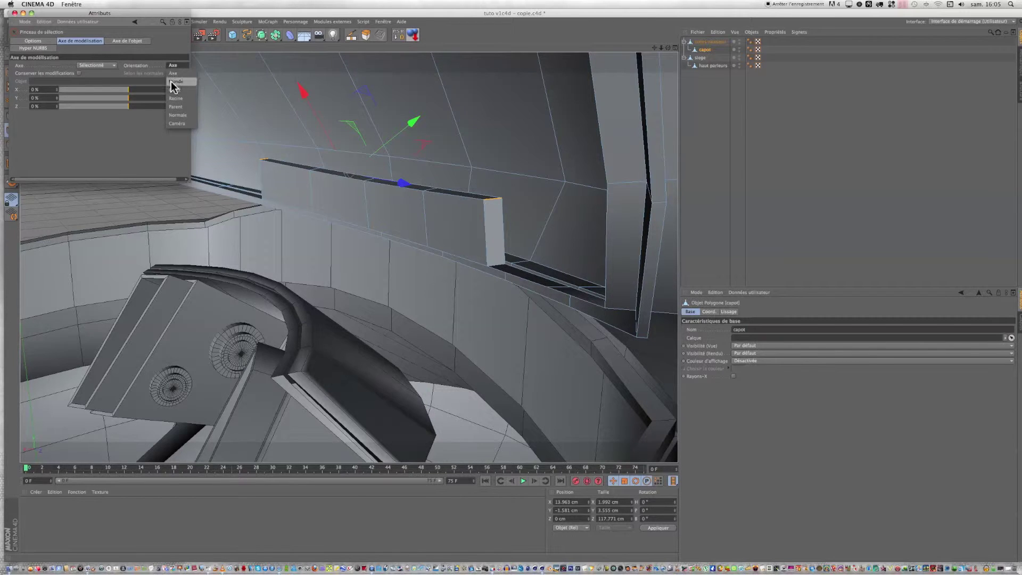
pyautogui.click(175, 81)
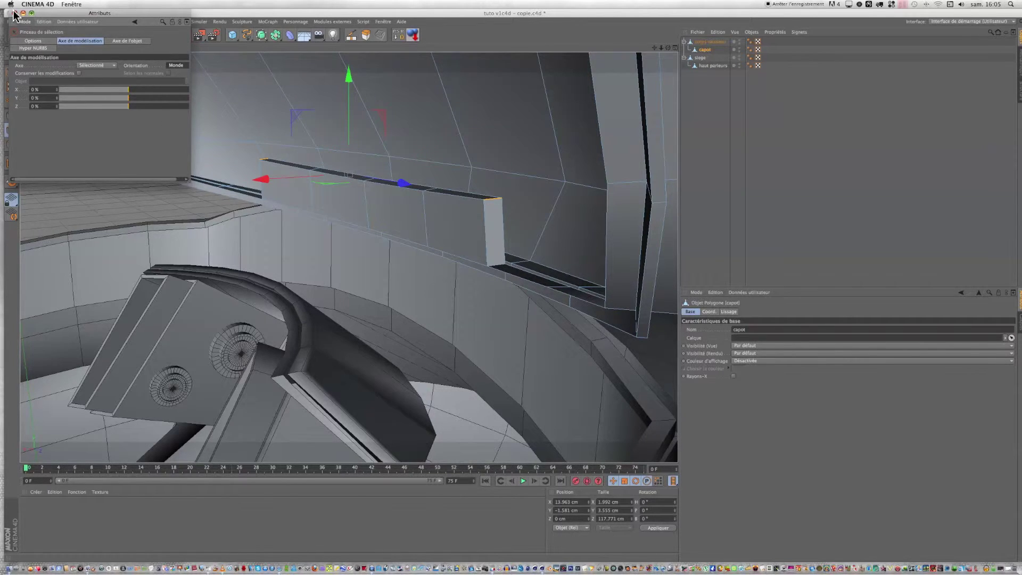
pyautogui.click(15, 13)
# Lower the band's two end edges along the world Y axis to about X 7.5 cm, Y -5.7 cm, sloping both ends.
pyautogui.moveTo(349, 78); pyautogui.dragTo(349, 101)
pyautogui.keyDown('alt'); pyautogui.moveTo(349, 256); pyautogui.dragTo(511, 289); pyautogui.keyUp('alt')
pyautogui.scroll(-5, 533, 188)
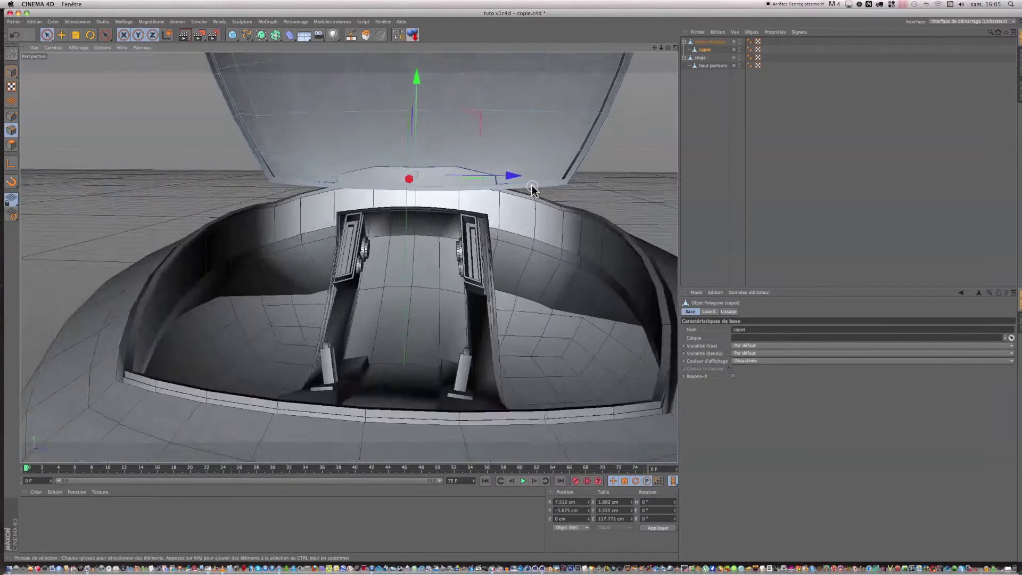
pyautogui.scroll(3, 533, 187)
pyautogui.scroll(-4, 520, 228)
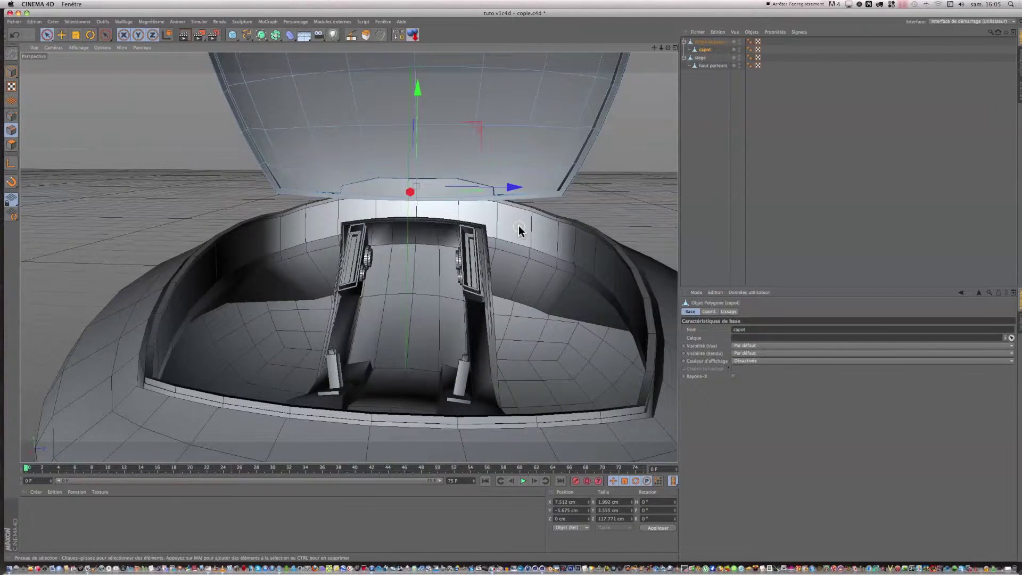
pyautogui.scroll(2, 474, 322)
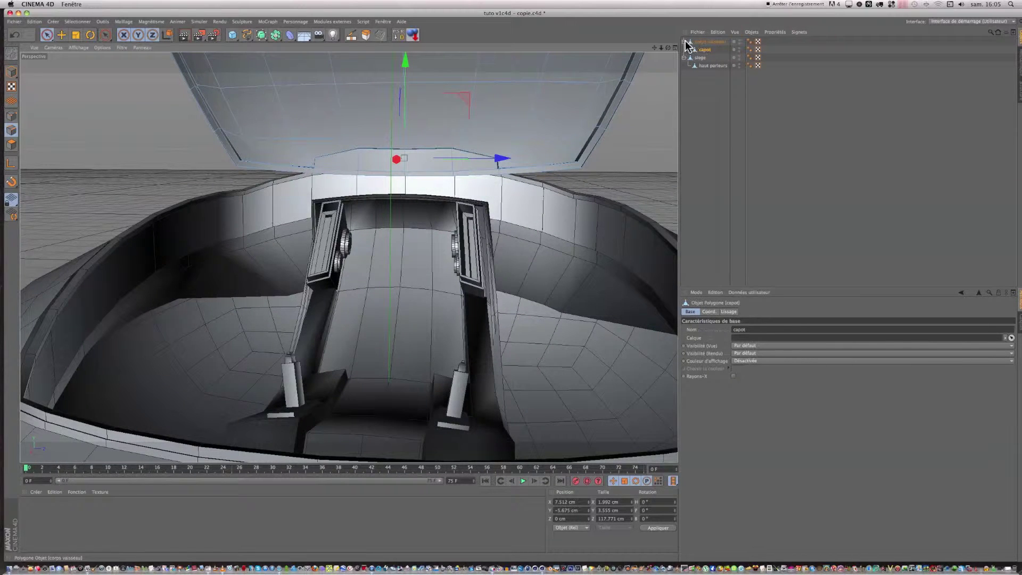
# Hide the ship body with its capot and select the siege object for editing.
pyautogui.click(740, 40)
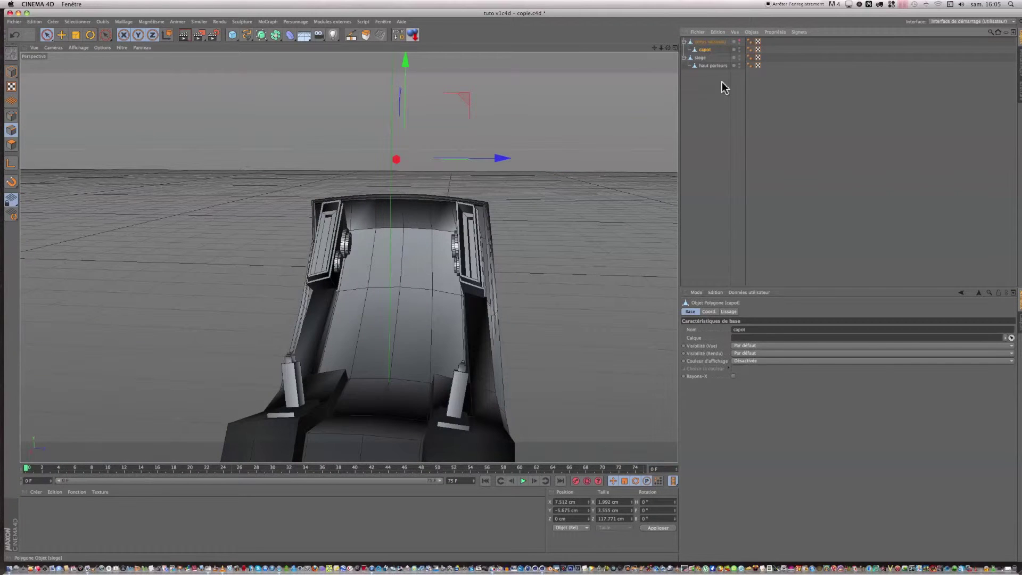
pyautogui.click(701, 58)
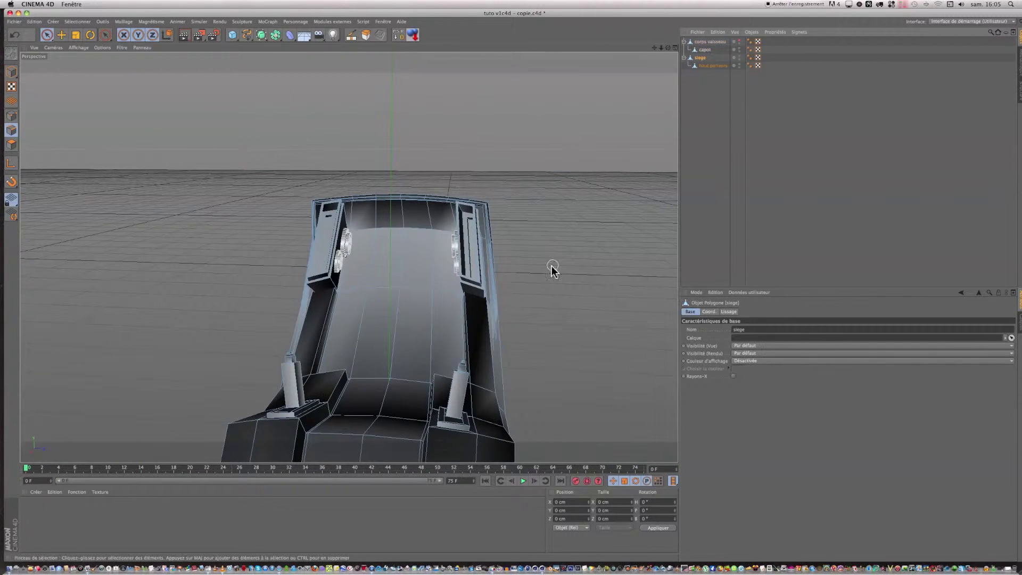
pyautogui.scroll(3, 552, 270)
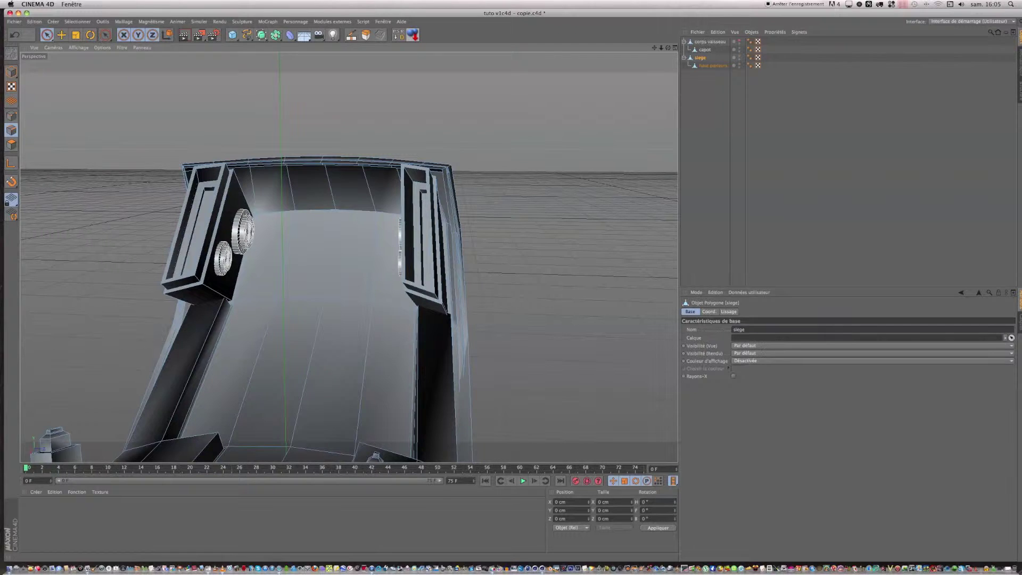
# In polygon mode, select the outer side faces of both speaker boxes on the seat's headrest.
pyautogui.moveTo(669, 48); pyautogui.dragTo(511, 283)
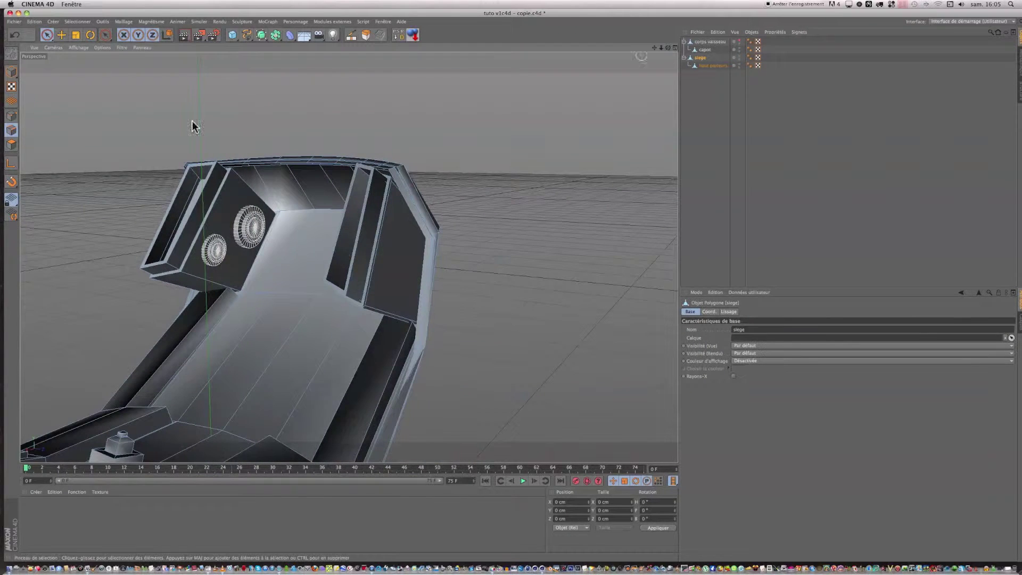
pyautogui.click(12, 145)
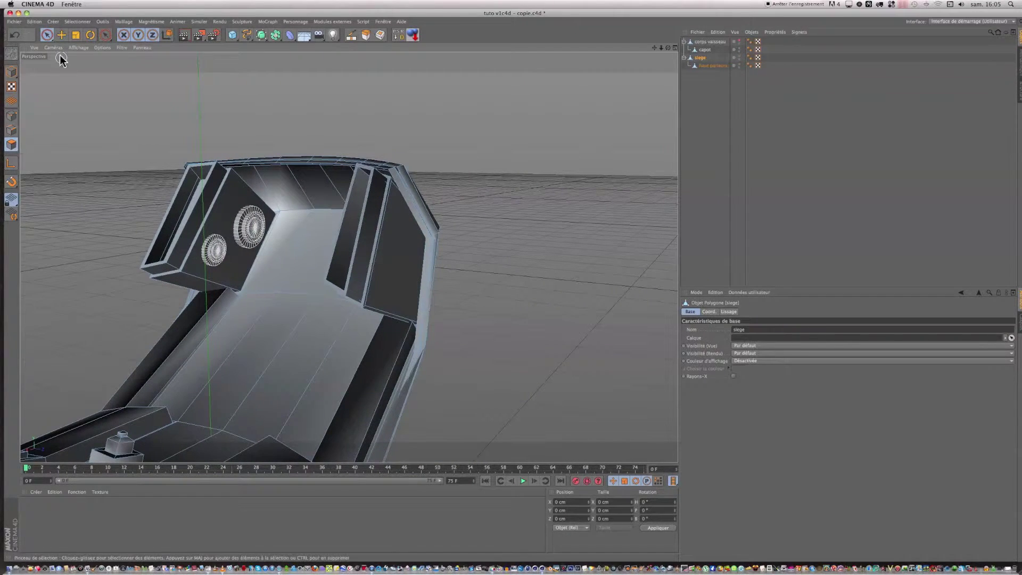
pyautogui.click(48, 36)
pyautogui.click(87, 46)
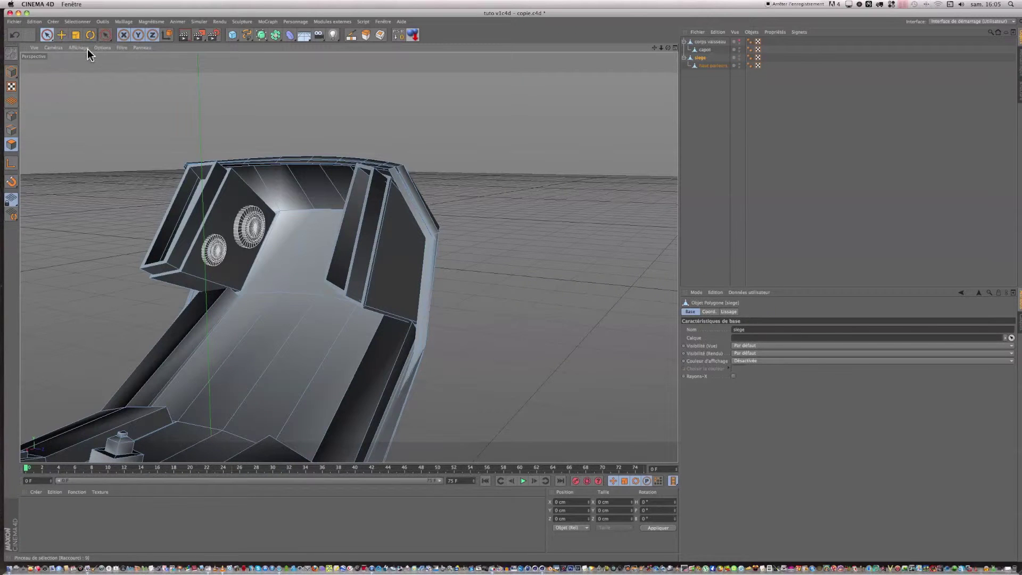
pyautogui.click(400, 294)
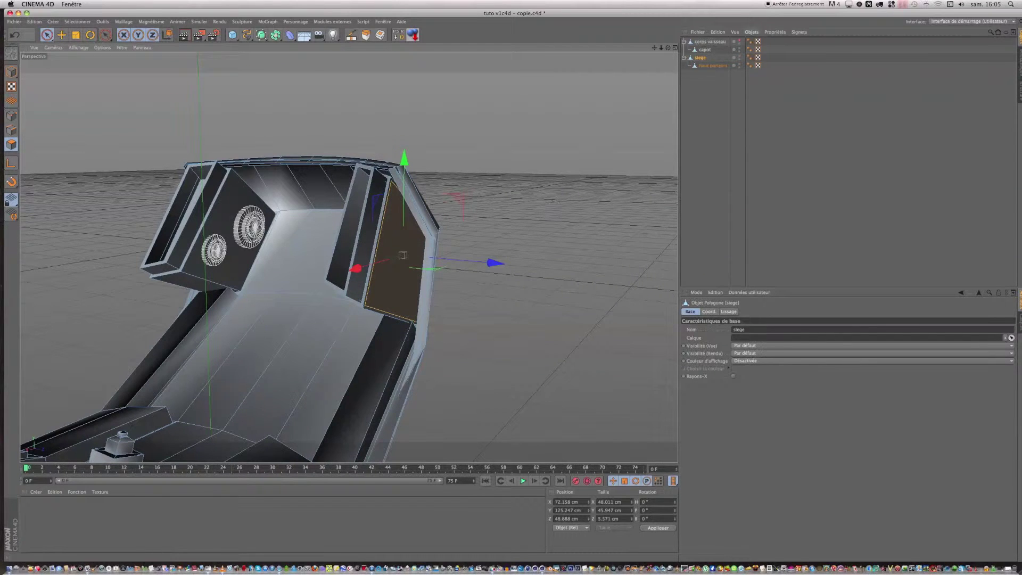
pyautogui.moveTo(669, 48); pyautogui.dragTo(511, 287)
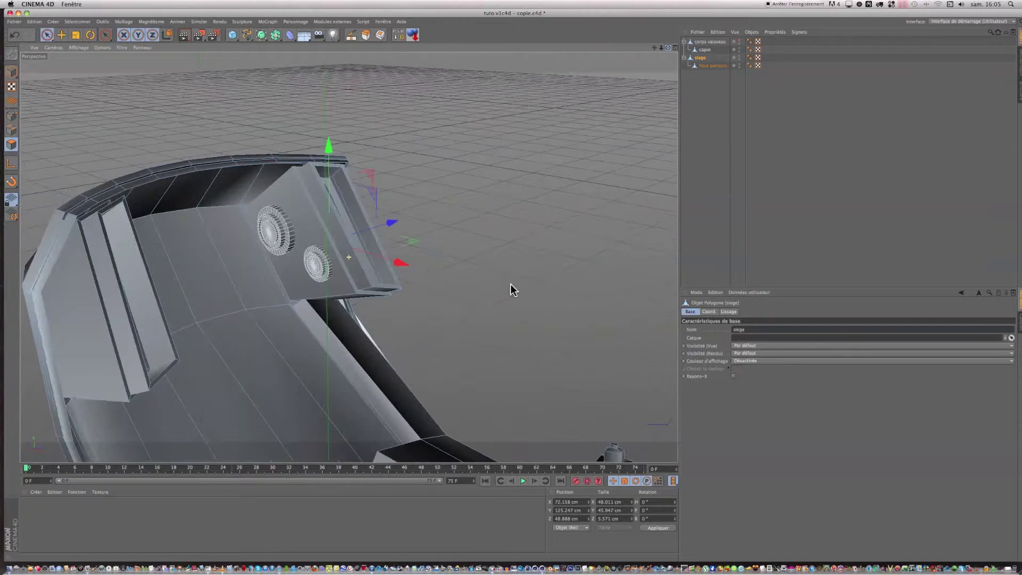
pyautogui.click(91, 299)
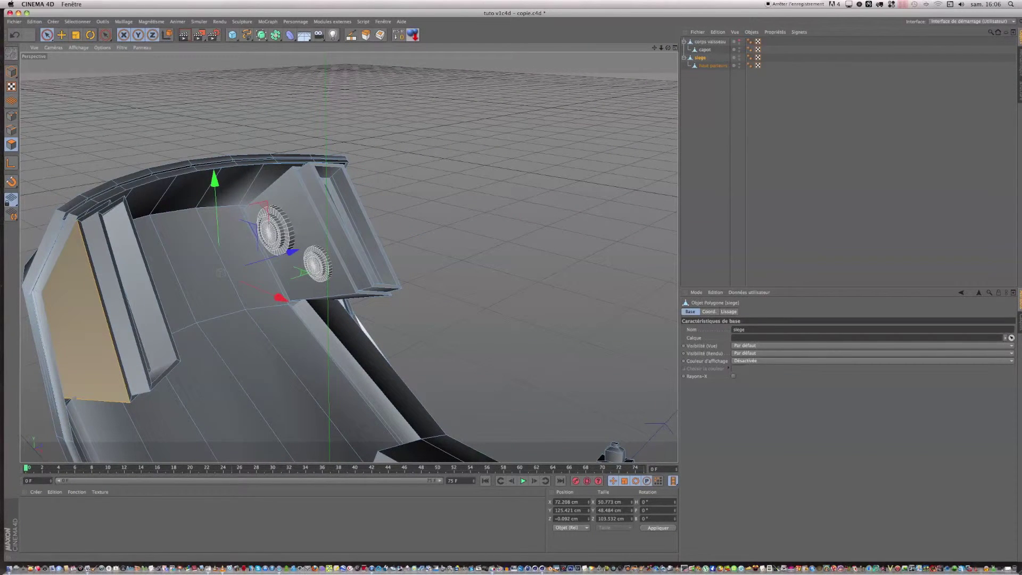
# Inset both selected side faces to about 18 × 19 cm and extrude them slightly outward as small blocks.
pyautogui.click(380, 35)
pyautogui.moveTo(511, 287); pyautogui.dragTo(511, 284)
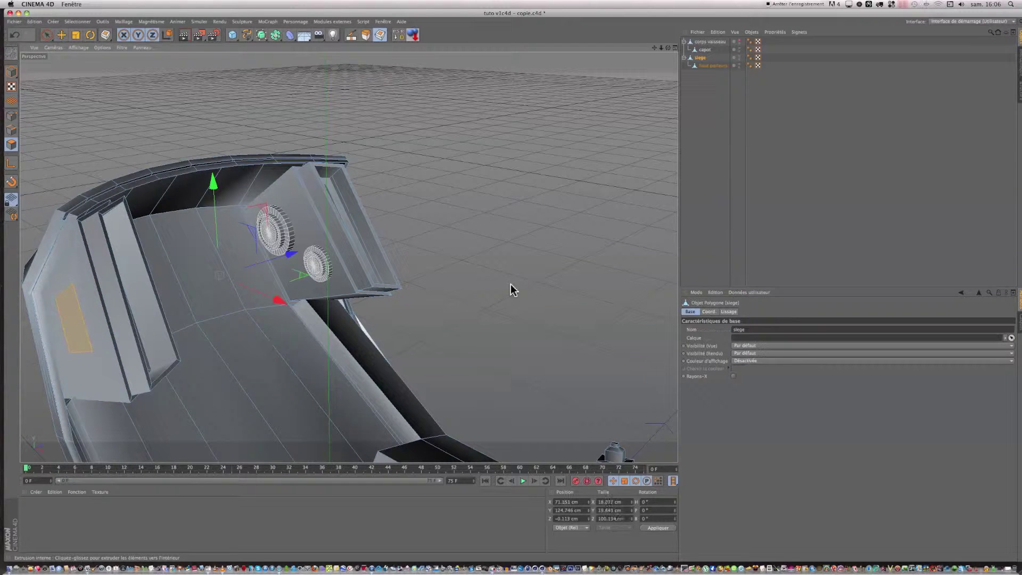
pyautogui.click(365, 35)
pyautogui.moveTo(381, 71); pyautogui.dragTo(509, 284)
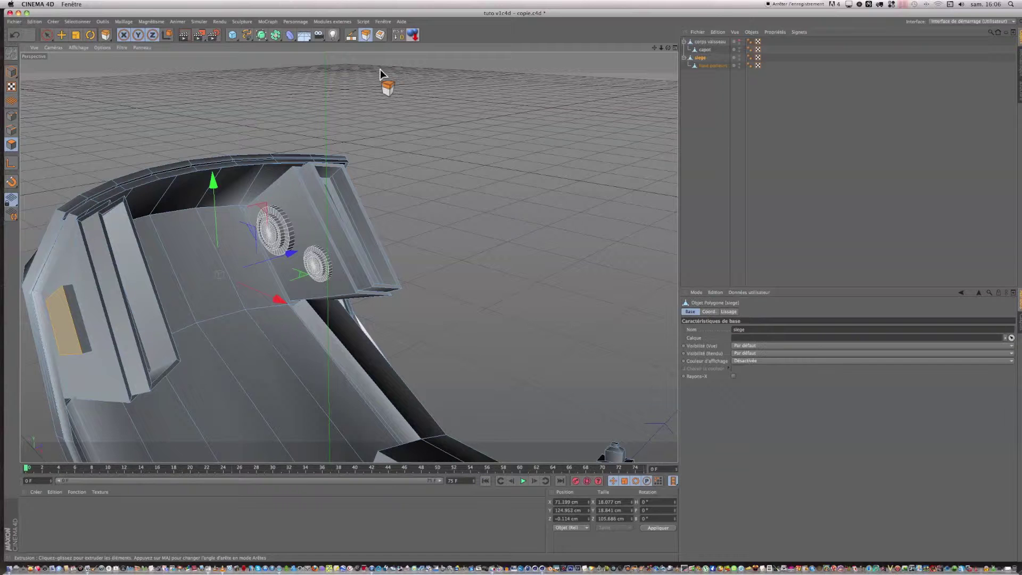
pyautogui.scroll(-3, 384, 81)
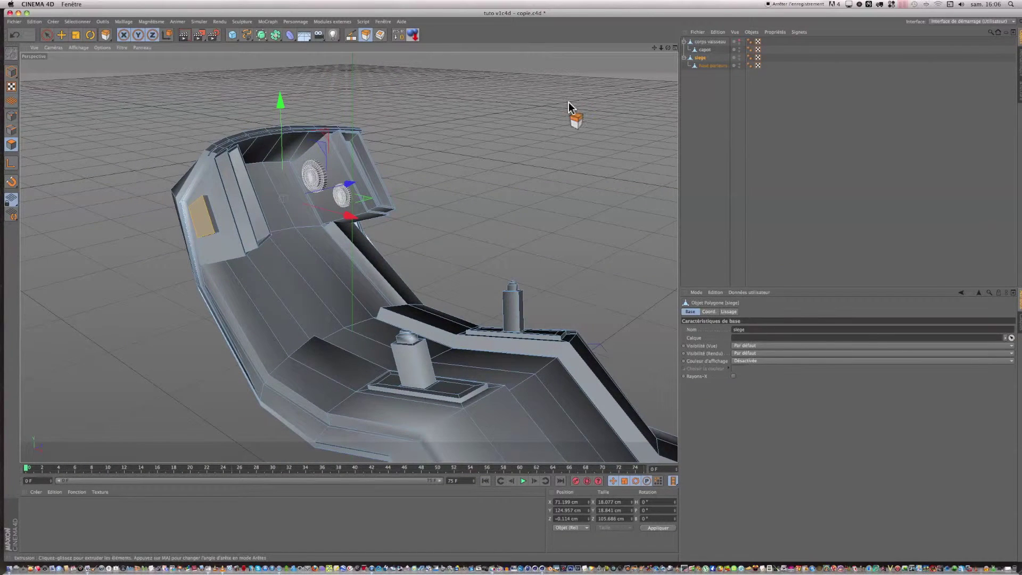
pyautogui.moveTo(668, 48)
pyautogui.mouseDown()
pyautogui.moveTo(594, 75)
pyautogui.moveTo(522, 56)
pyautogui.moveTo(538, 38)
pyautogui.moveTo(575, 38)
pyautogui.moveTo(508, 322)
pyautogui.mouseUp()
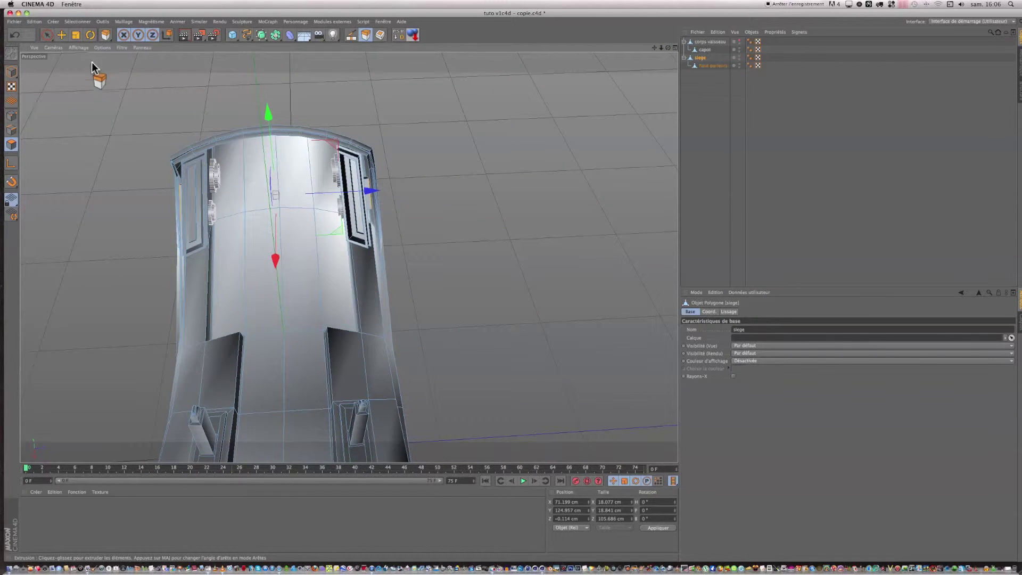
# With the Knife in edge mode, make four crosswise cuts across the inner panel of the seat's left armrest.
pyautogui.click(350, 38)
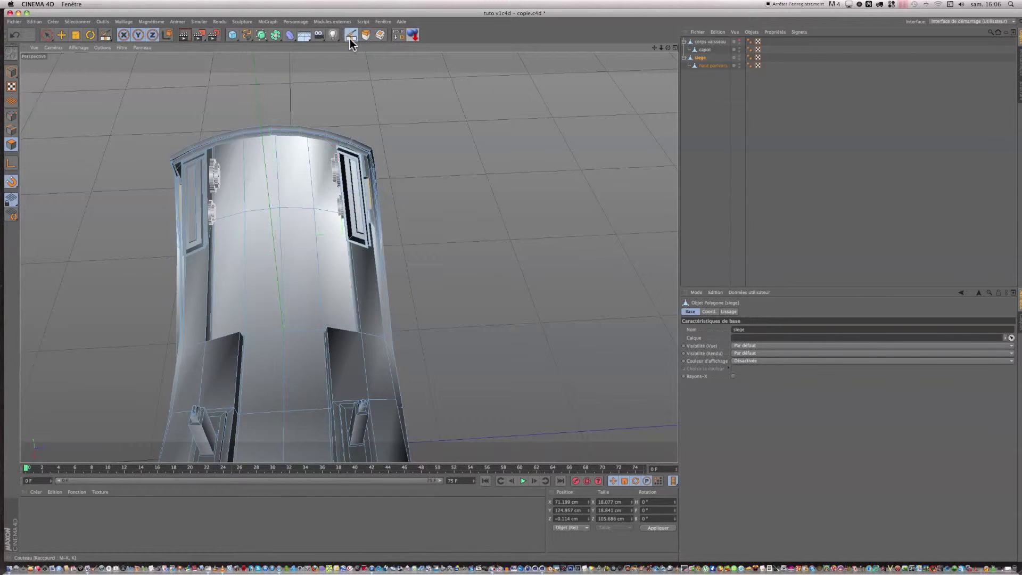
pyautogui.click(12, 131)
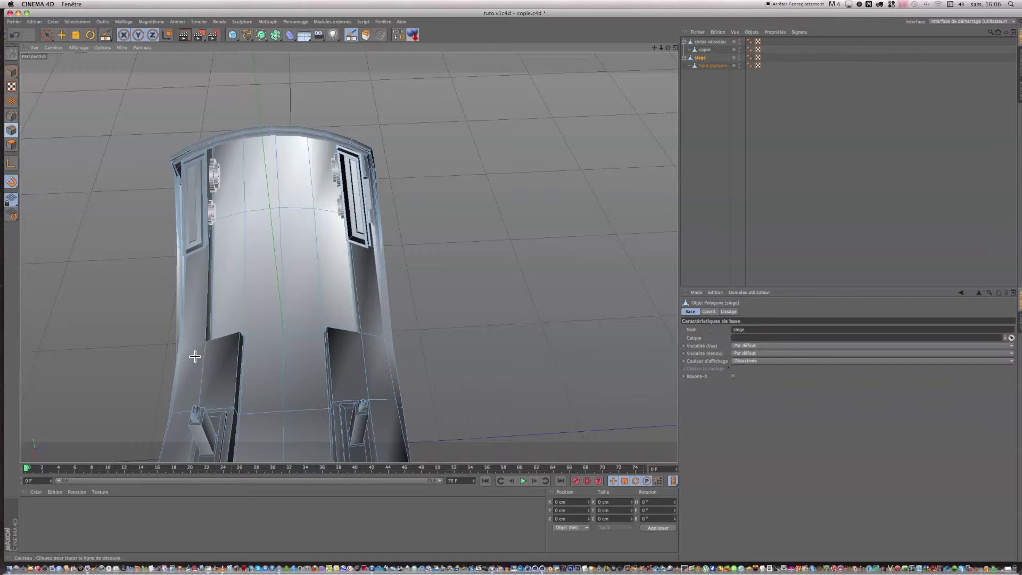
pyautogui.scroll(5, 224, 383)
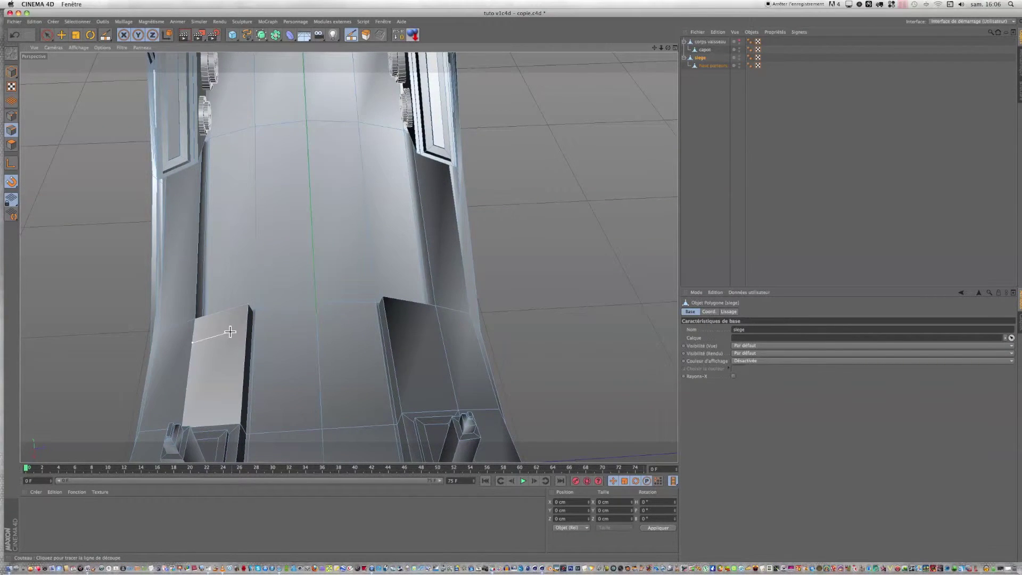
pyautogui.click(246, 329)
pyautogui.click(185, 398)
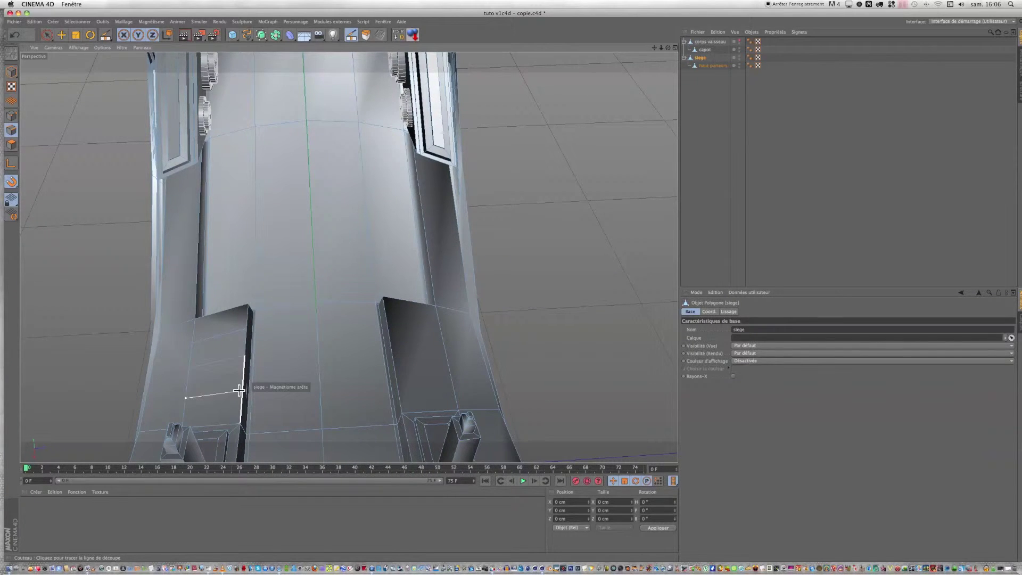
pyautogui.click(184, 414)
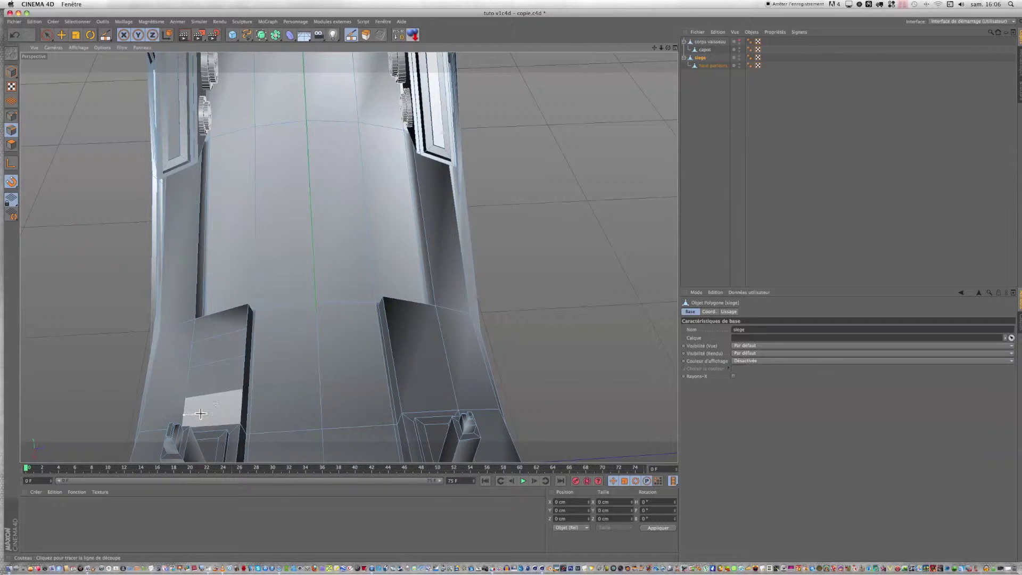
pyautogui.click(243, 408)
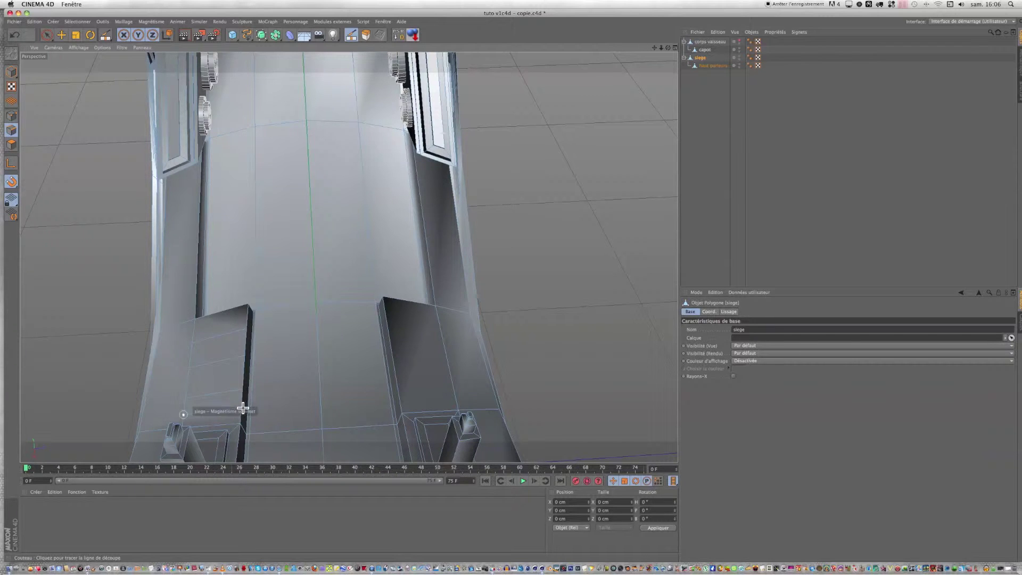
# Knife two closely spaced pairs of crosswise cuts across the upper half of the right armrest's inner panel.
pyautogui.click(386, 315)
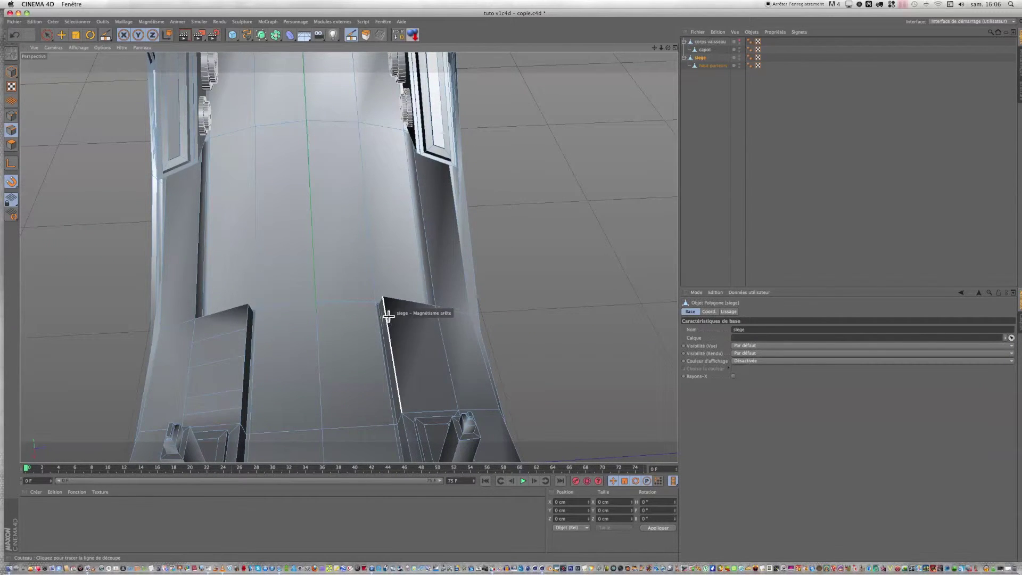
pyautogui.click(439, 319)
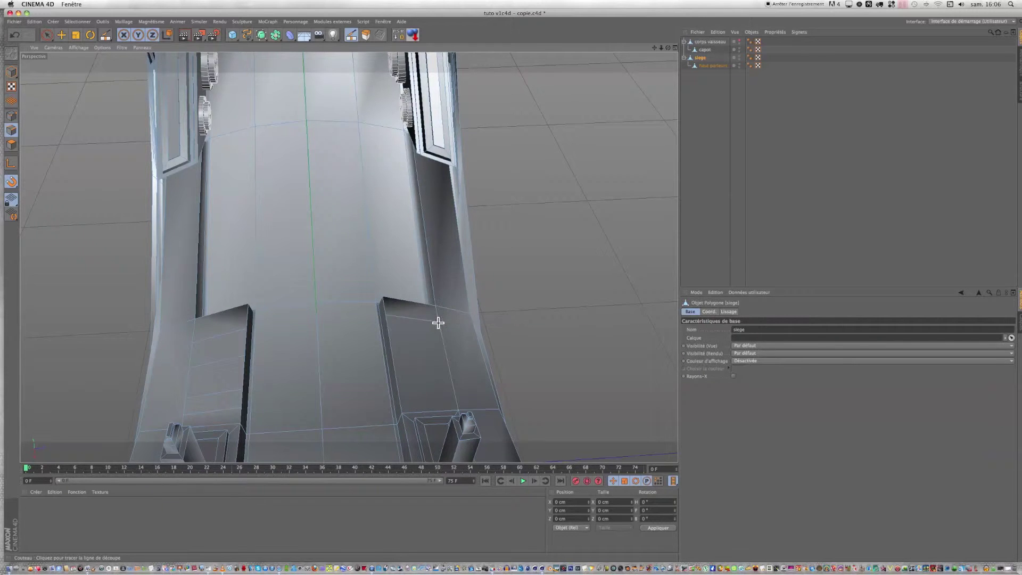
pyautogui.click(388, 327)
pyautogui.click(440, 334)
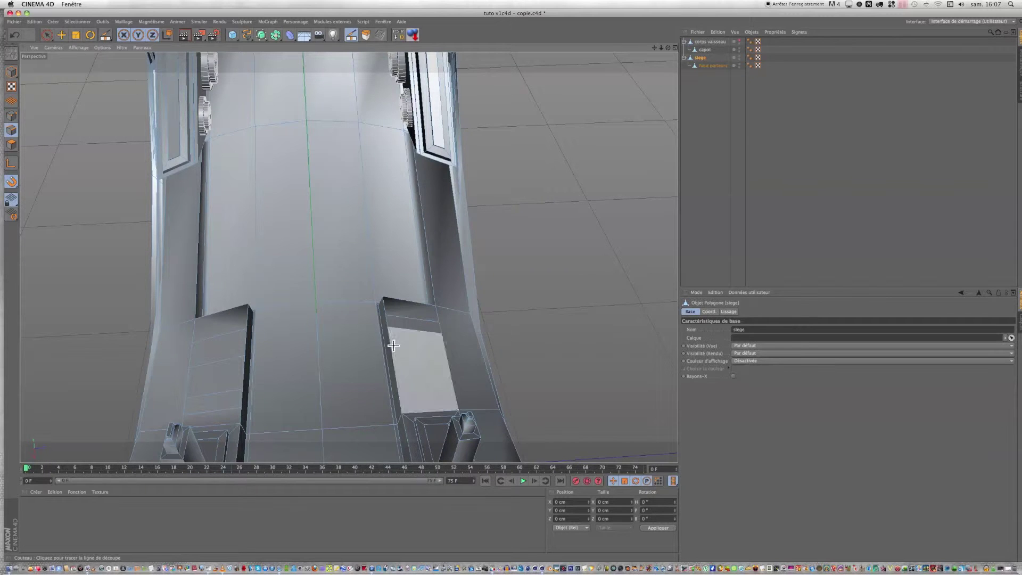
pyautogui.click(392, 348)
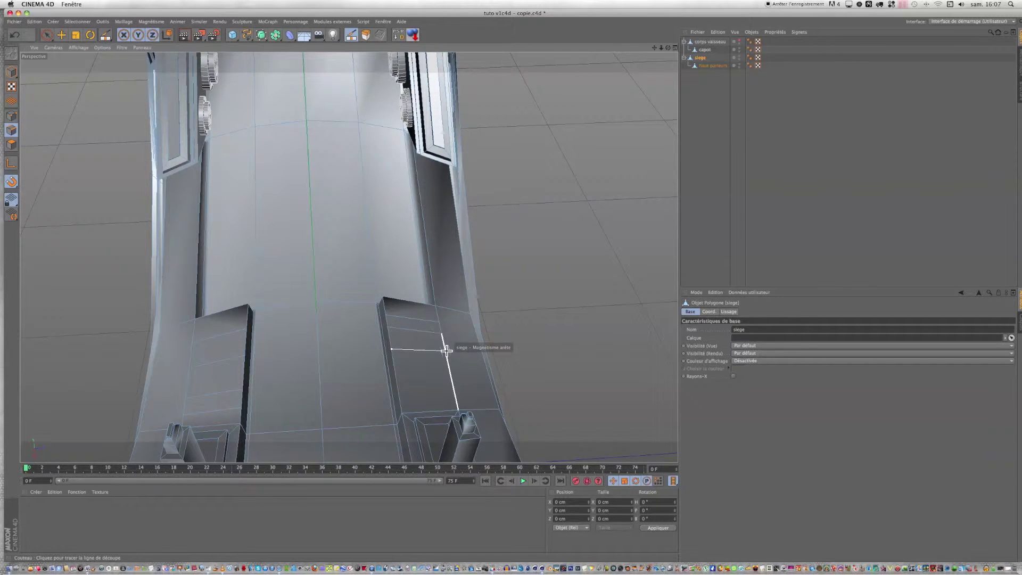
pyautogui.click(447, 351)
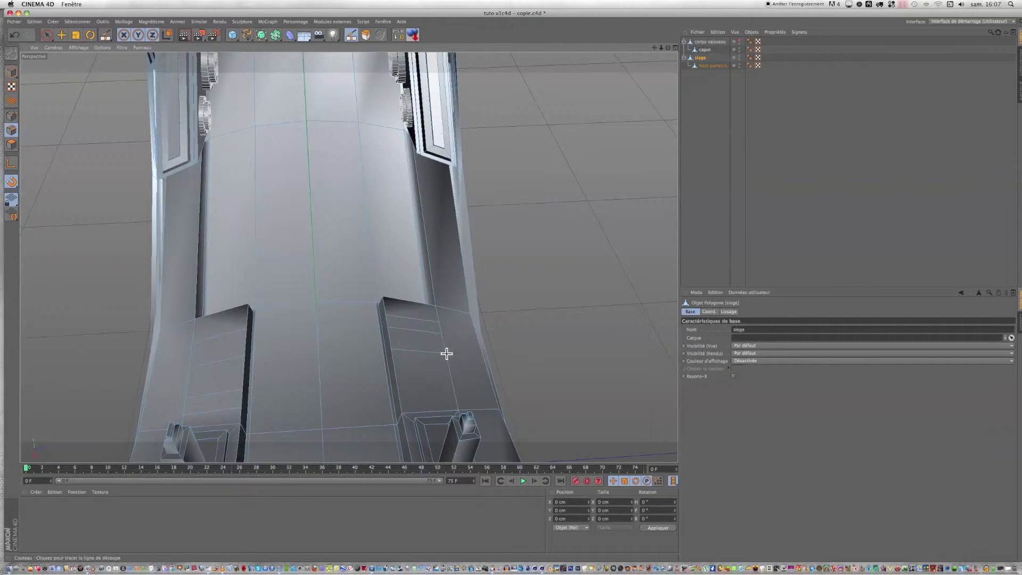
pyautogui.click(394, 360)
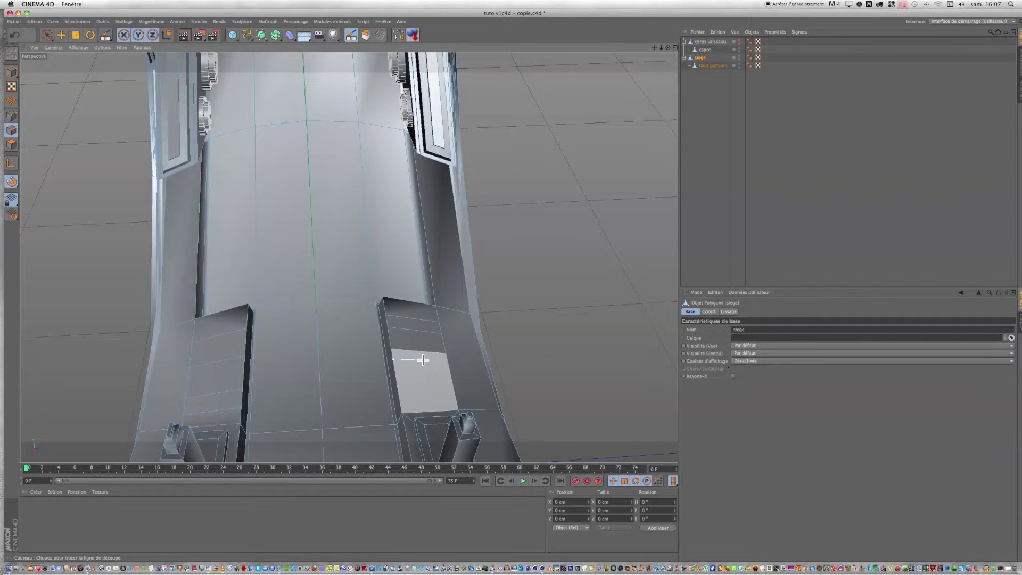
pyautogui.click(450, 362)
pyautogui.click(396, 379)
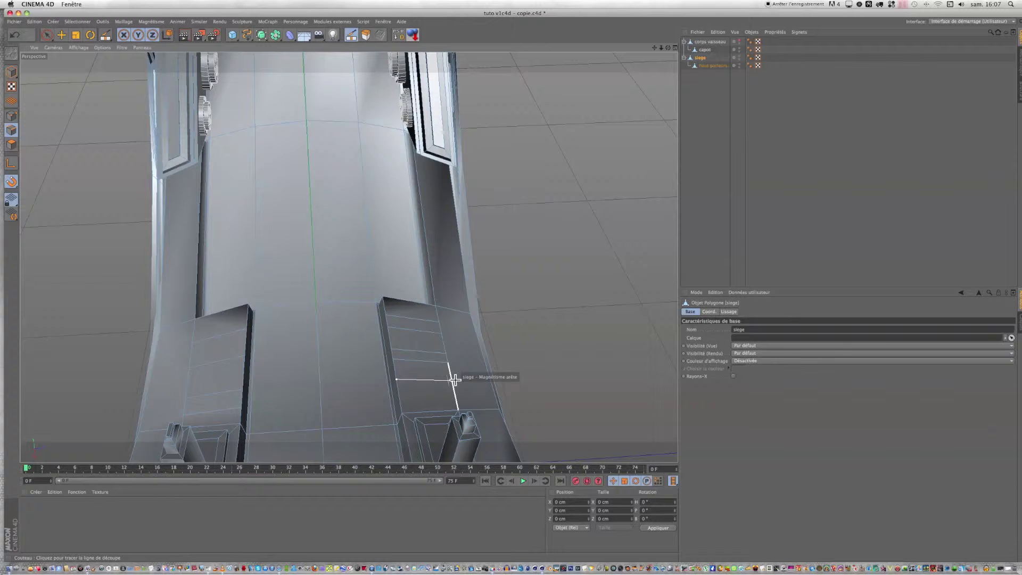
pyautogui.click(455, 379)
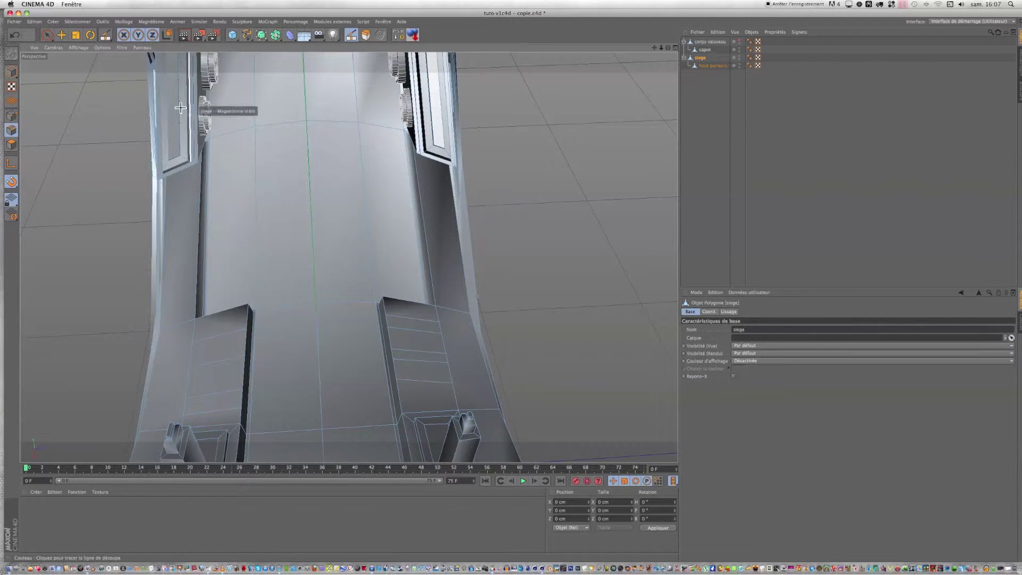
pyautogui.click(10, 33)
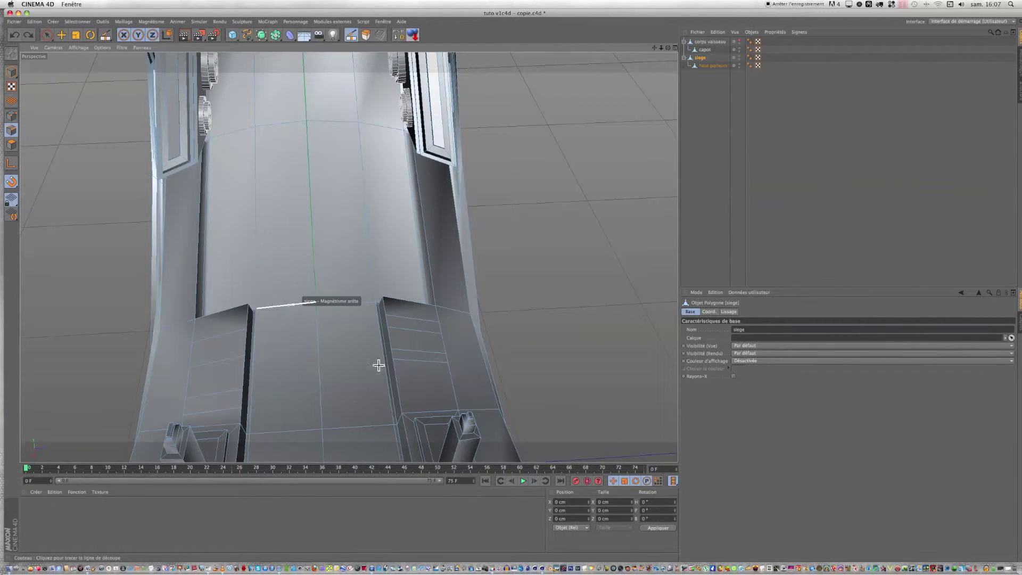
# Knife a third closely spaced pair of crosswise cuts near the lower end of the right armrest's inner panel.
pyautogui.click(397, 383)
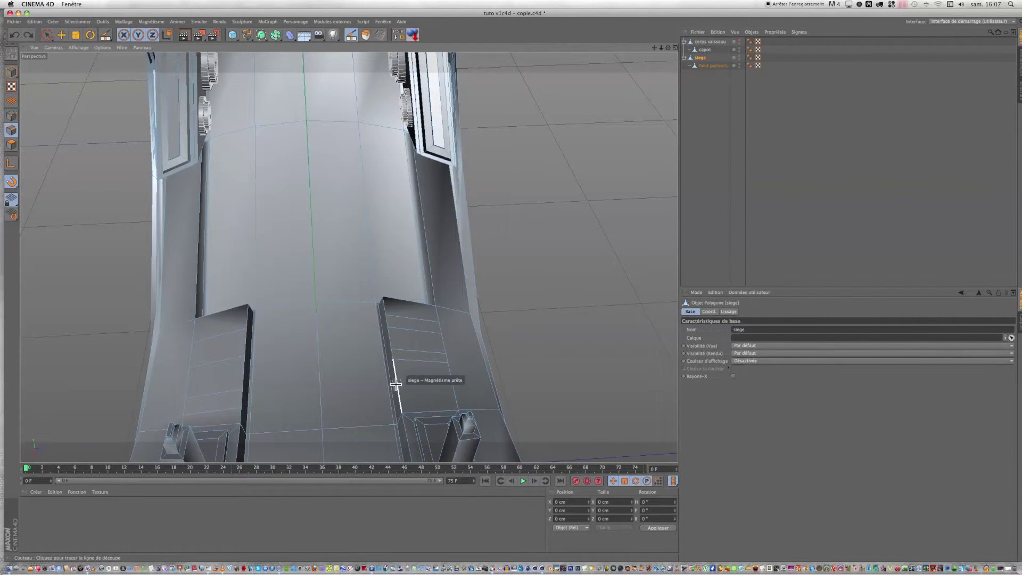
pyautogui.click(453, 384)
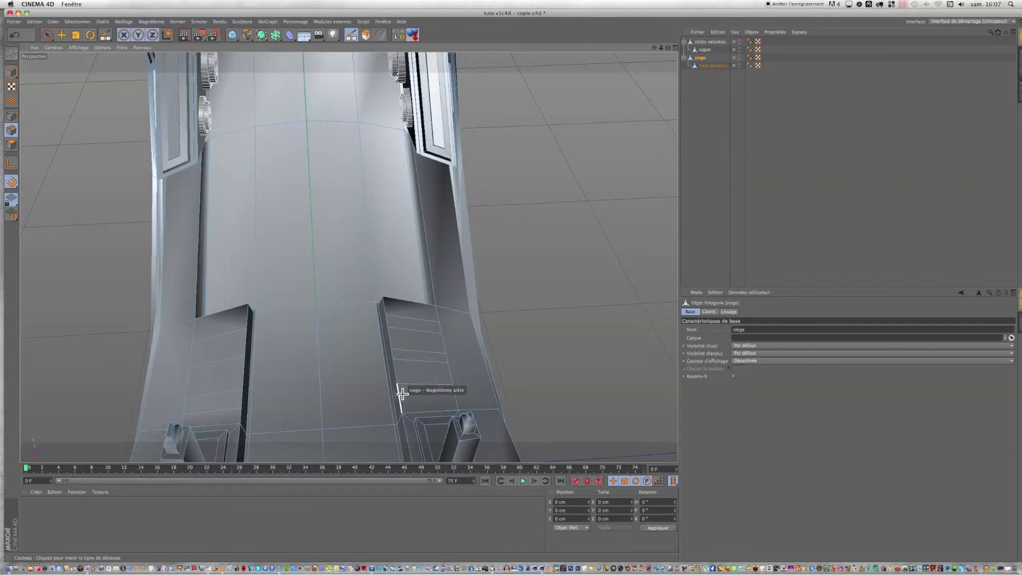
pyautogui.click(400, 393)
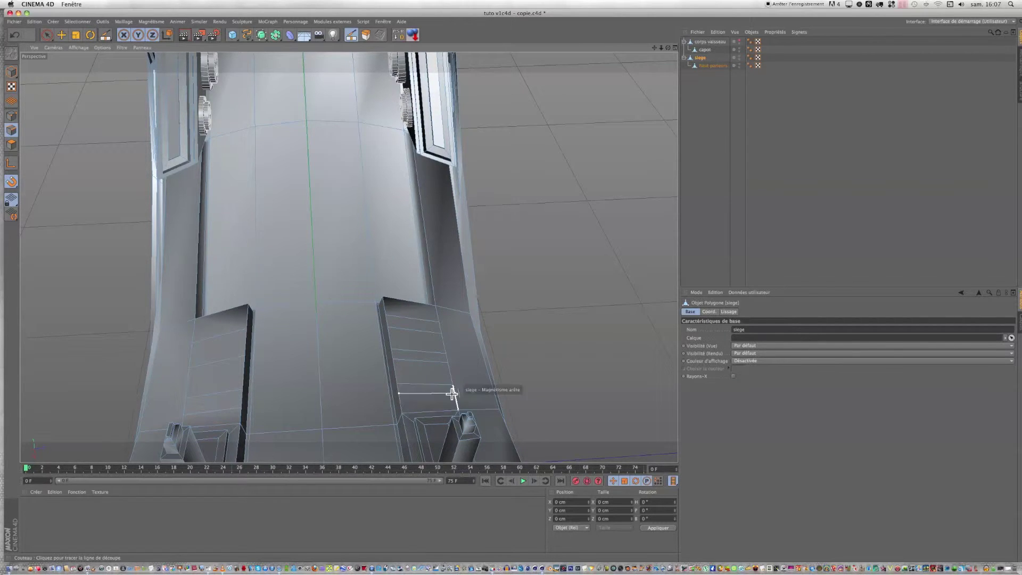
pyautogui.click(454, 393)
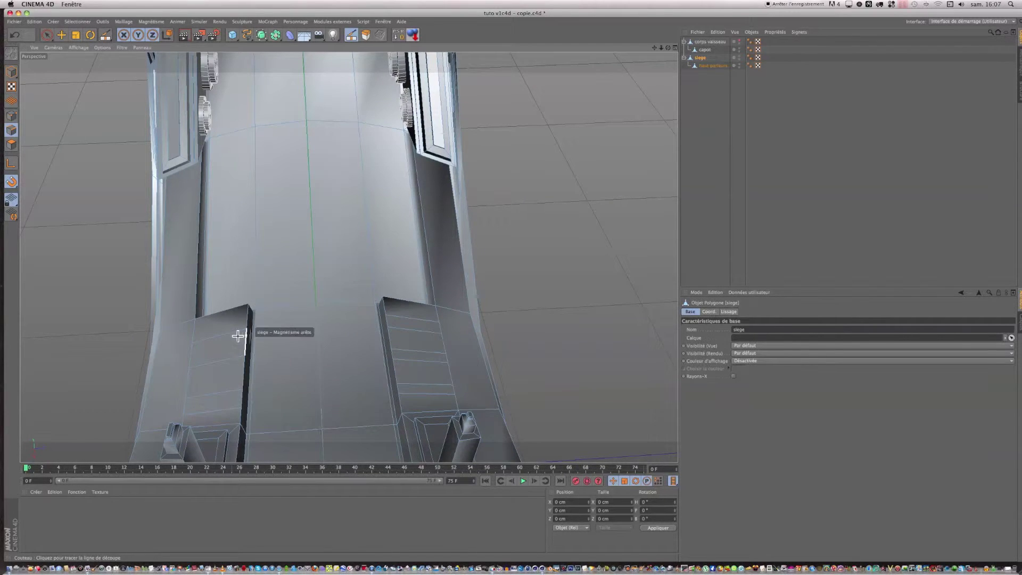
# Divide the left armrest's upper and lower strips into small rectangular cells with lengthwise Knife cuts.
pyautogui.click(203, 339)
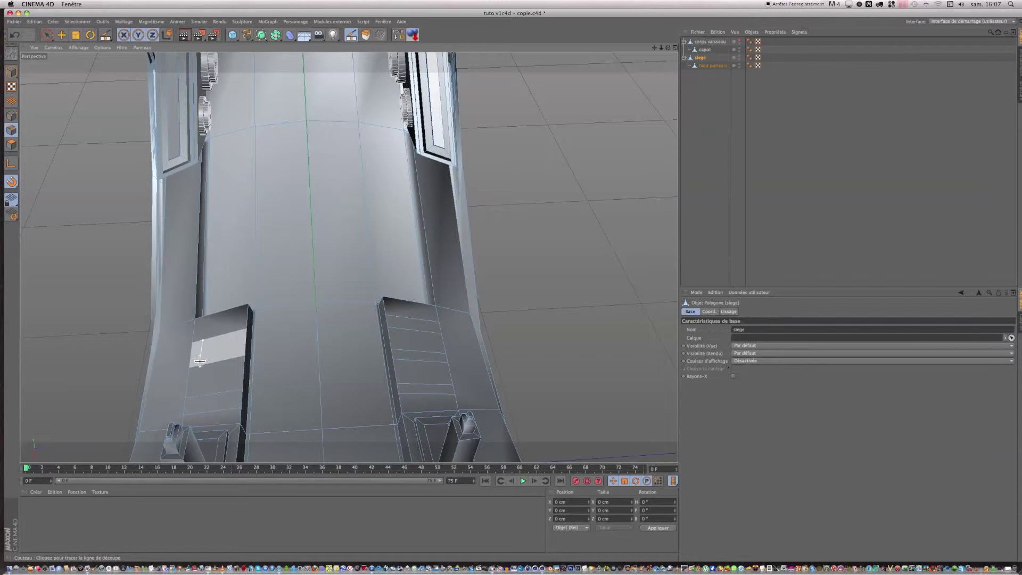
pyautogui.click(223, 336)
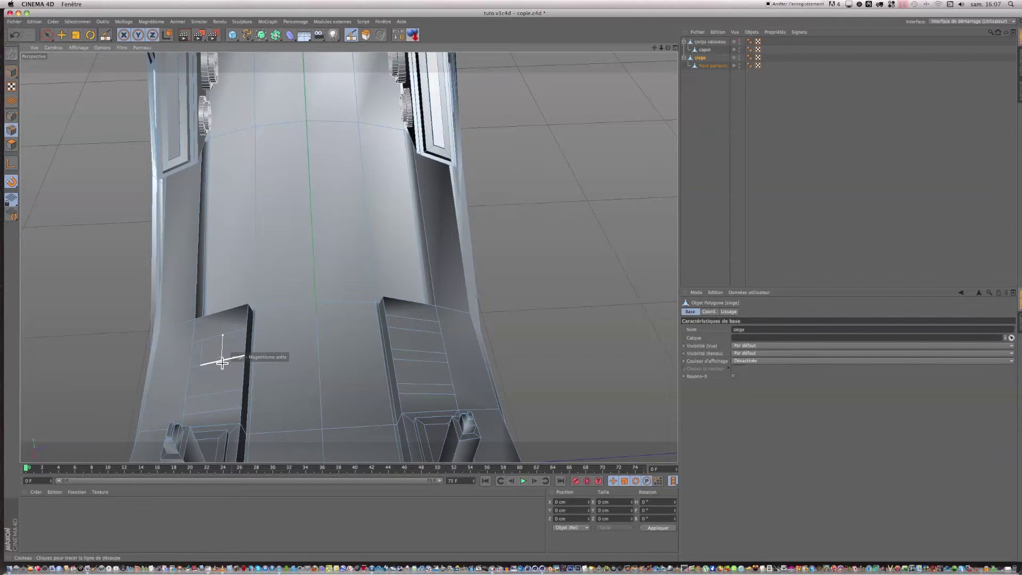
pyautogui.click(222, 362)
pyautogui.click(232, 332)
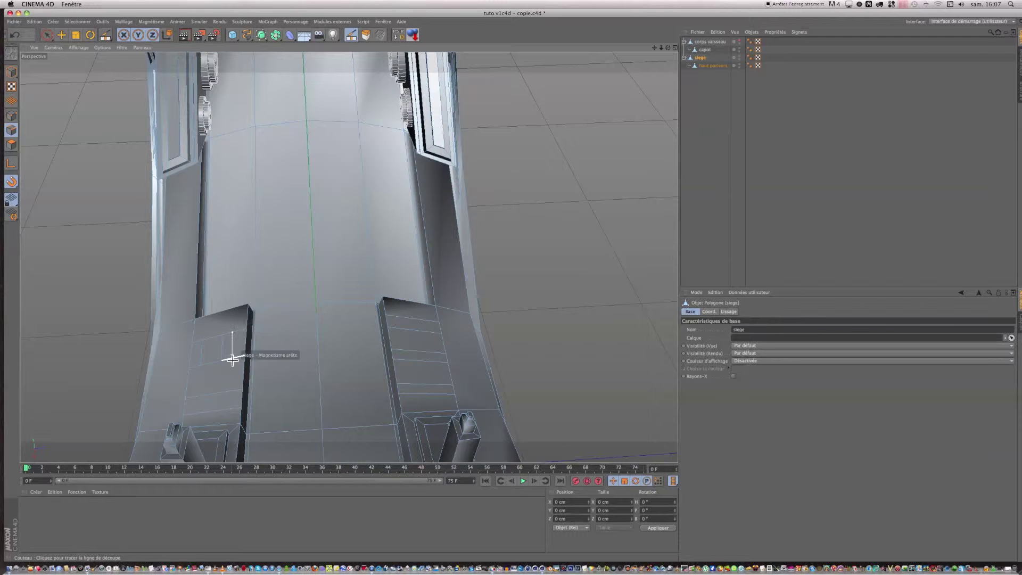
pyautogui.click(232, 357)
pyautogui.click(185, 397)
pyautogui.moveTo(211, 397)
pyautogui.mouseDown()
pyautogui.moveTo(209, 412)
pyautogui.moveTo(226, 406)
pyautogui.mouseUp()
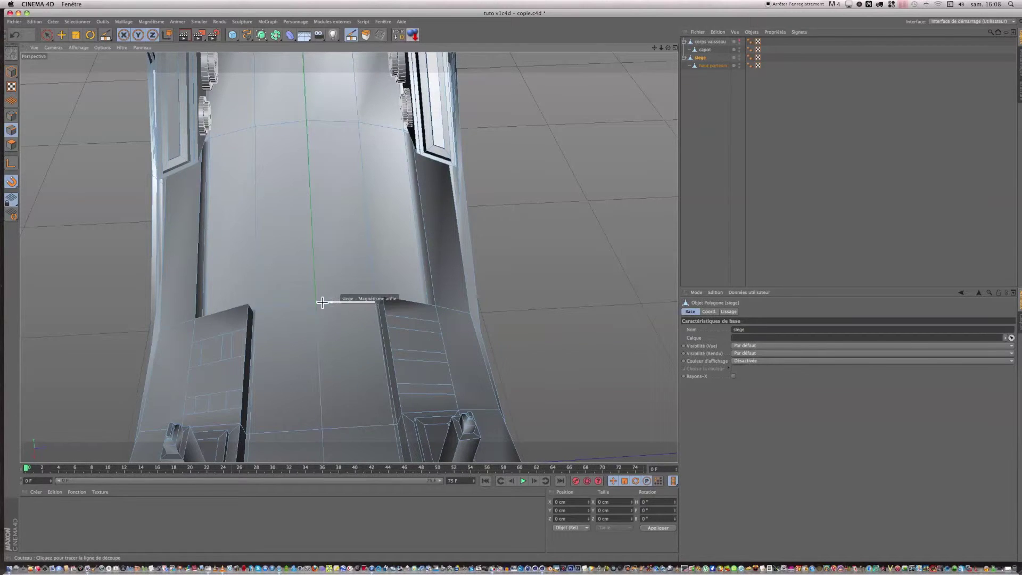
# In polygon mode, select one cell in the left armrest's upper strip and the innermost cell in its lower strip.
pyautogui.click(13, 144)
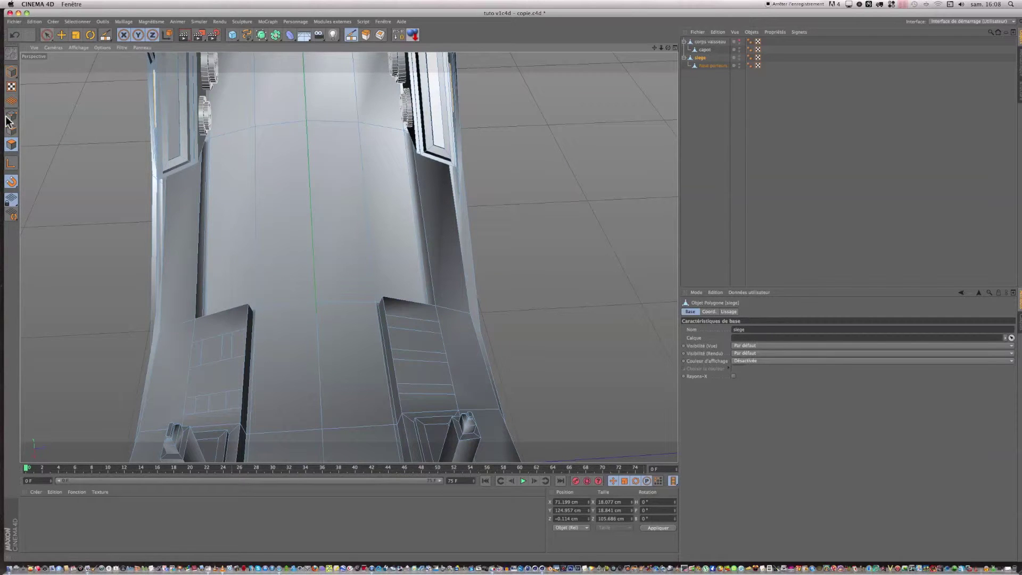
pyautogui.press('space')
pyautogui.click(211, 352)
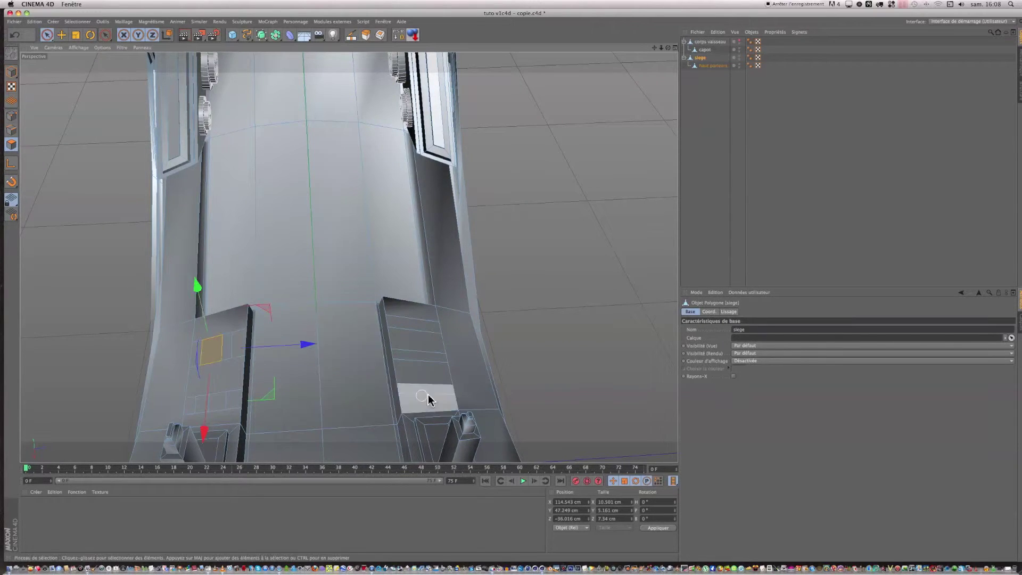
pyautogui.keyDown('shift'); pyautogui.click(232, 403); pyautogui.keyUp('shift')
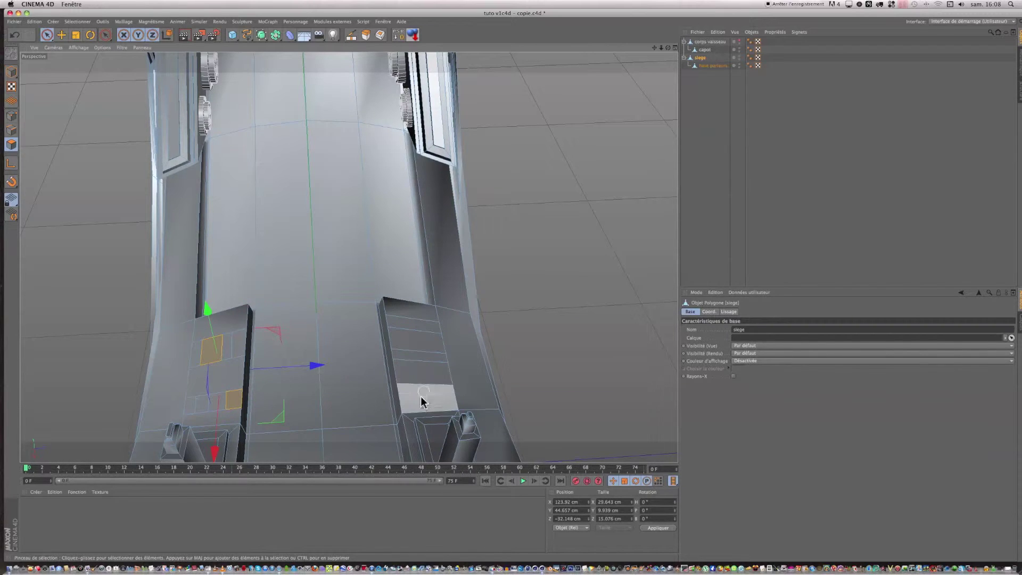
pyautogui.keyDown('shift'); pyautogui.click(420, 380); pyautogui.keyUp('shift')
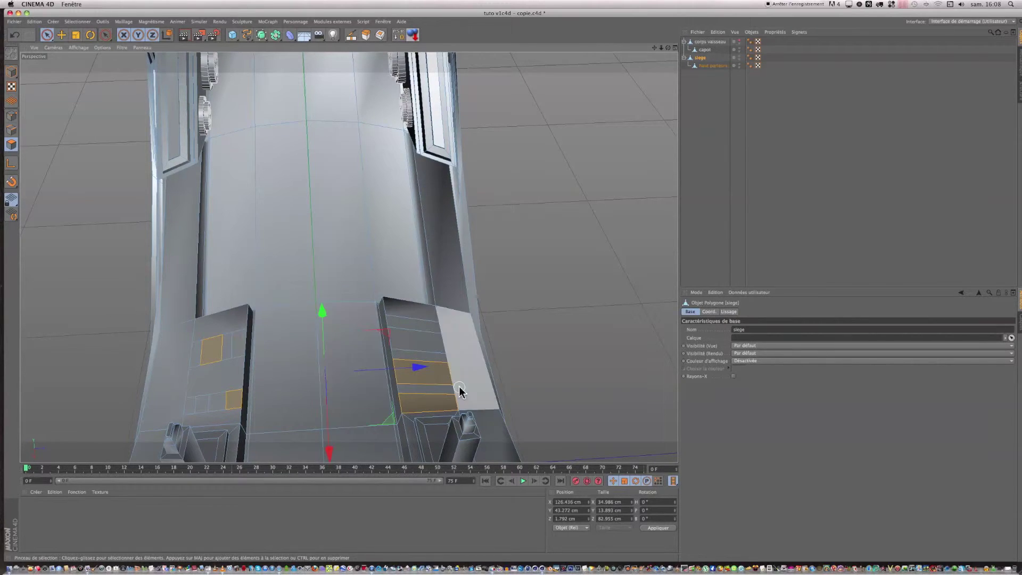
pyautogui.keyDown('ctrl'); pyautogui.click(428, 401); pyautogui.keyUp('ctrl')
pyautogui.keyDown('ctrl'); pyautogui.click(432, 376); pyautogui.keyUp('ctrl')
# Inset the two selected left armrest cells slightly and extrude them outward as small raised buttons.
pyautogui.press('i')
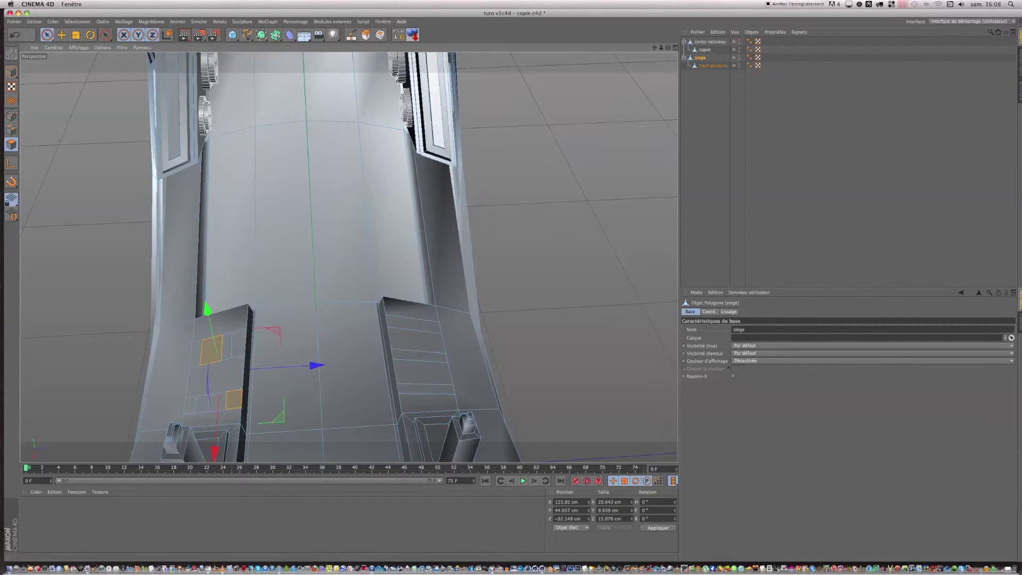
pyautogui.click(381, 35)
pyautogui.moveTo(95, 158); pyautogui.dragTo(510, 285)
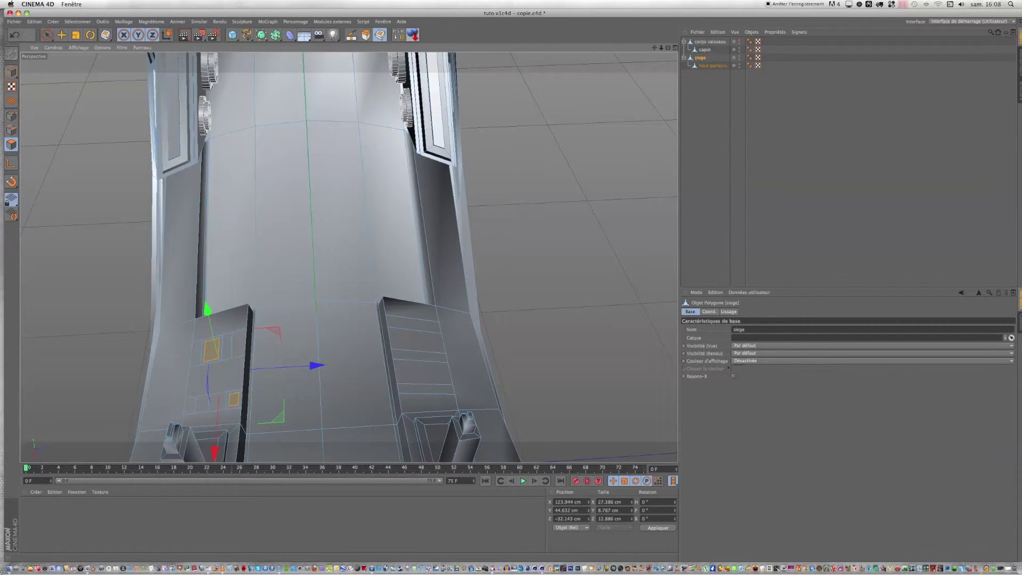
pyautogui.click(365, 34)
pyautogui.moveTo(119, 162); pyautogui.dragTo(119, 162)
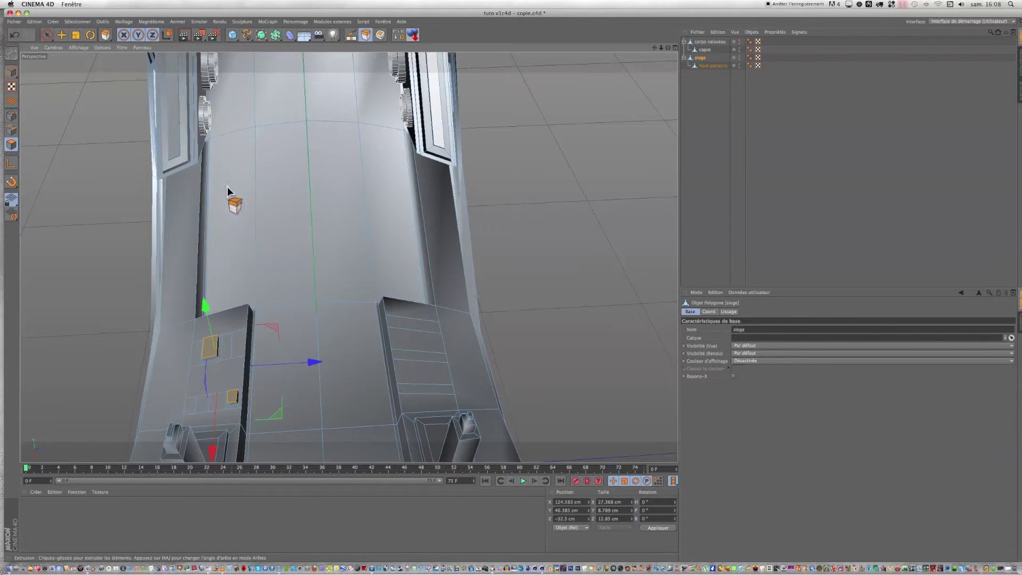
# Select the four wider strips on the right armrest's inner panel and inset them to about 44 × 19 × 17 cm overall.
pyautogui.click(408, 319)
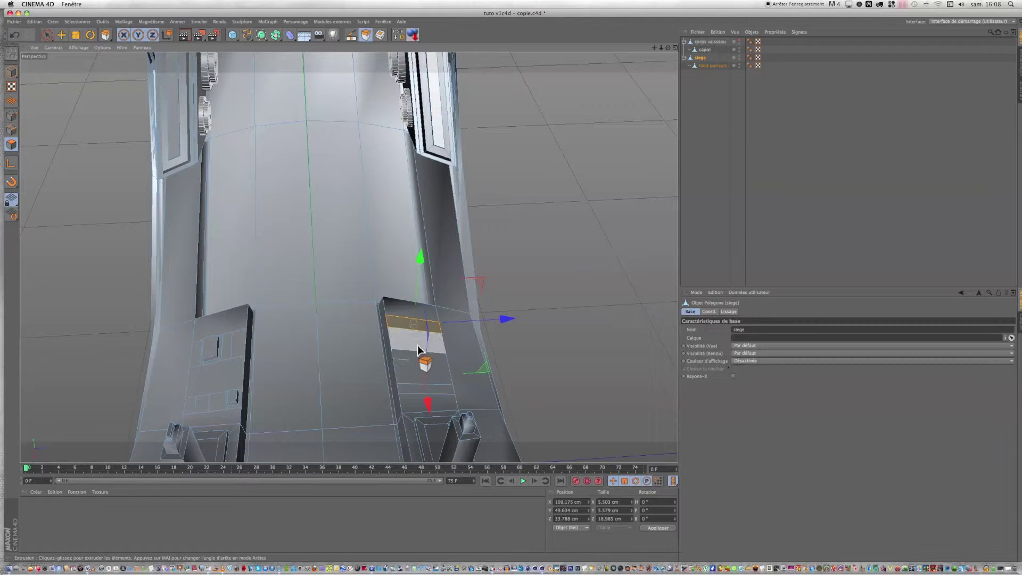
pyautogui.moveTo(418, 349); pyautogui.dragTo(417, 313)
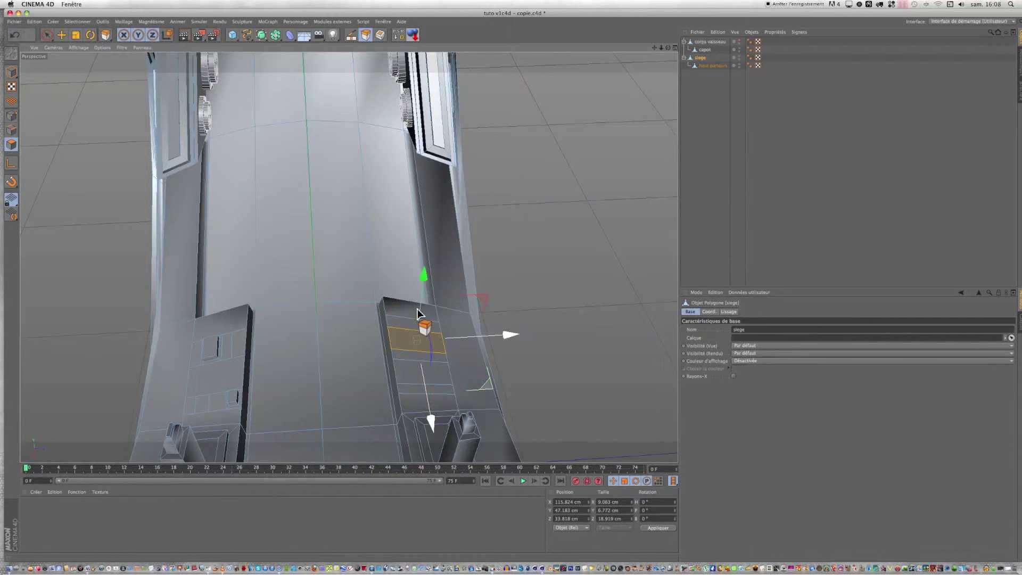
pyautogui.keyDown('shift'); pyautogui.click(409, 311); pyautogui.keyUp('shift')
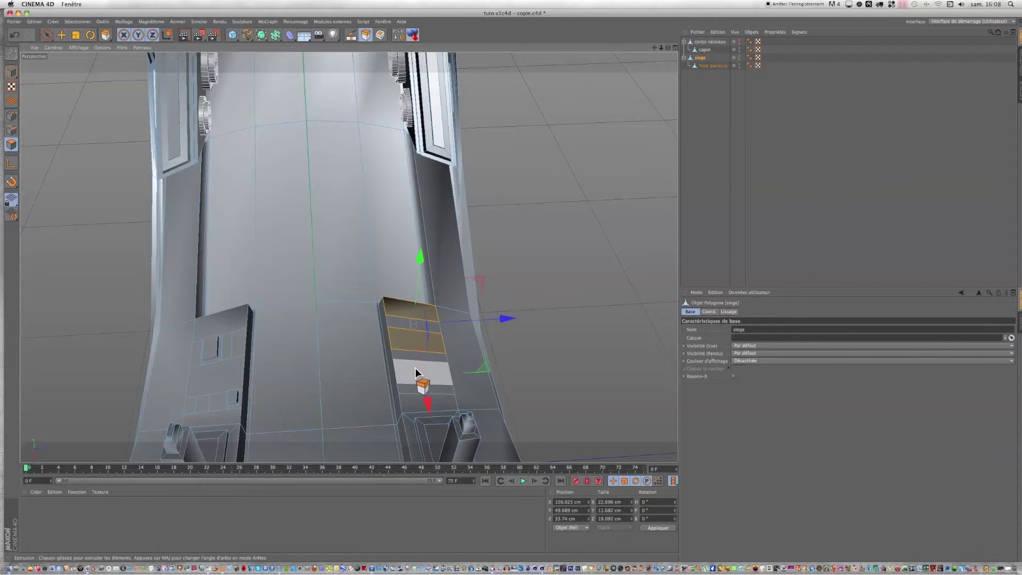
pyautogui.keyDown('shift'); pyautogui.click(415, 369); pyautogui.keyUp('shift')
pyautogui.keyDown('shift'); pyautogui.click(417, 400); pyautogui.keyUp('shift')
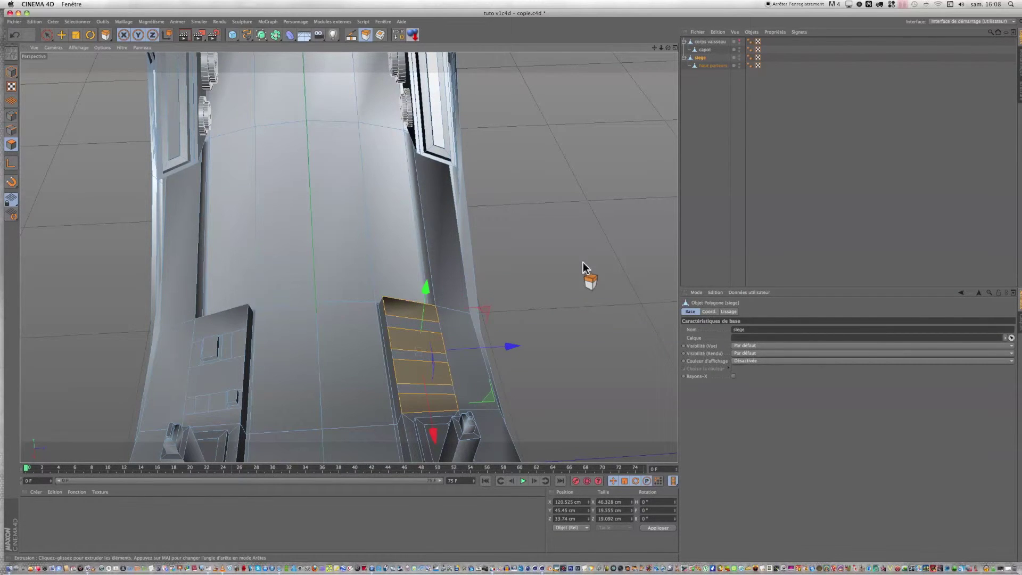
pyautogui.press('i')
pyautogui.moveTo(538, 148); pyautogui.dragTo(524, 135)
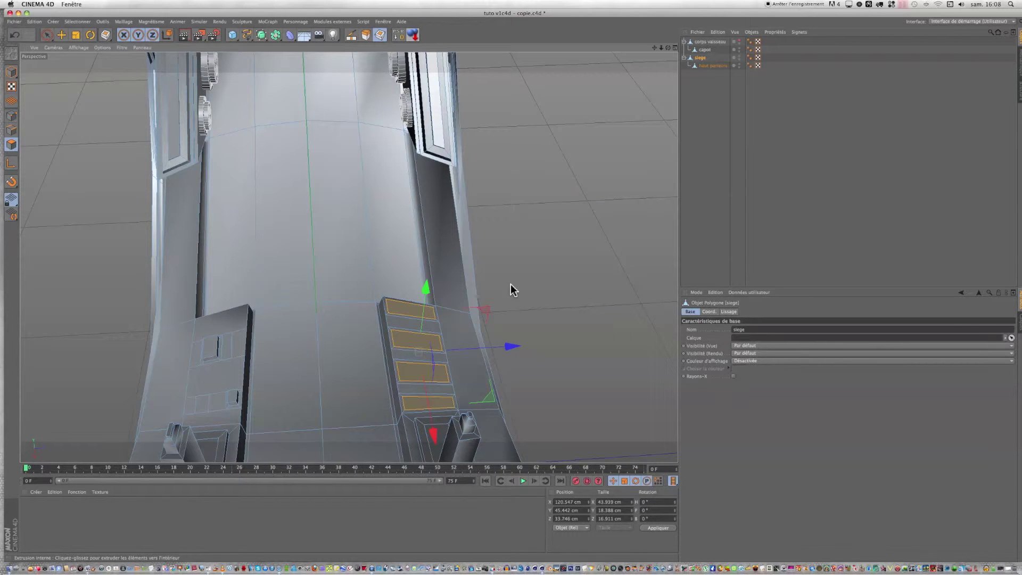
# Extrude the four inset panels on the right armrest slightly inward to form recesses.
pyautogui.press('d')
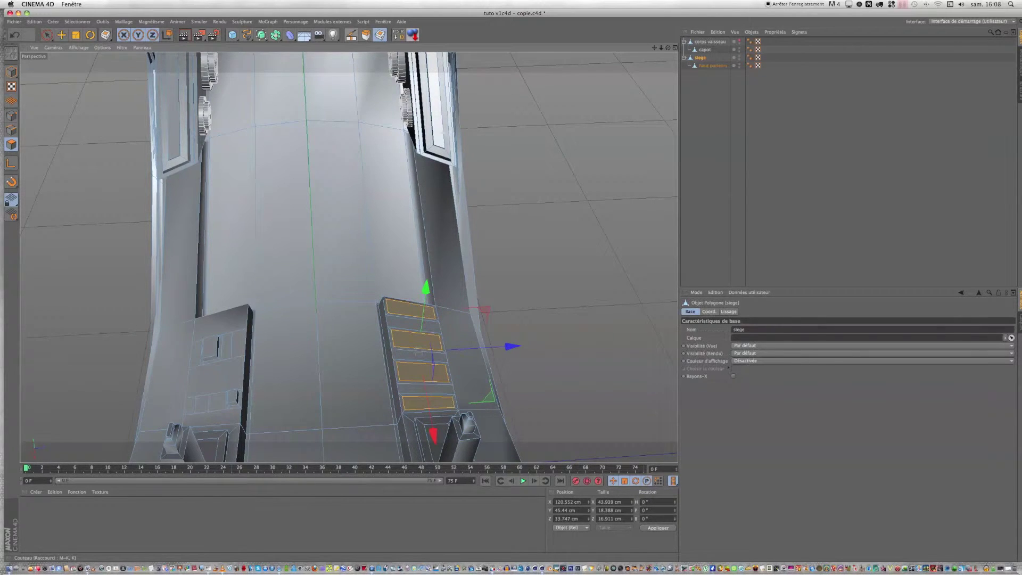
pyautogui.moveTo(419, 353); pyautogui.dragTo(417, 354)
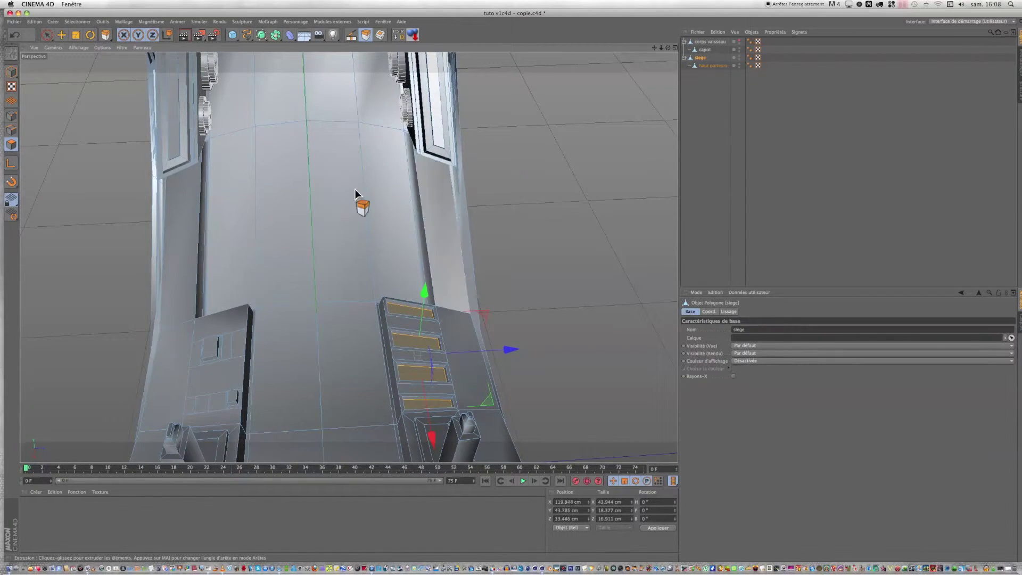
# Select the two outermost cells in the left armrest's lower strip and inset them separately by 0.8 cm with Preserve Groups off.
pyautogui.click(203, 404)
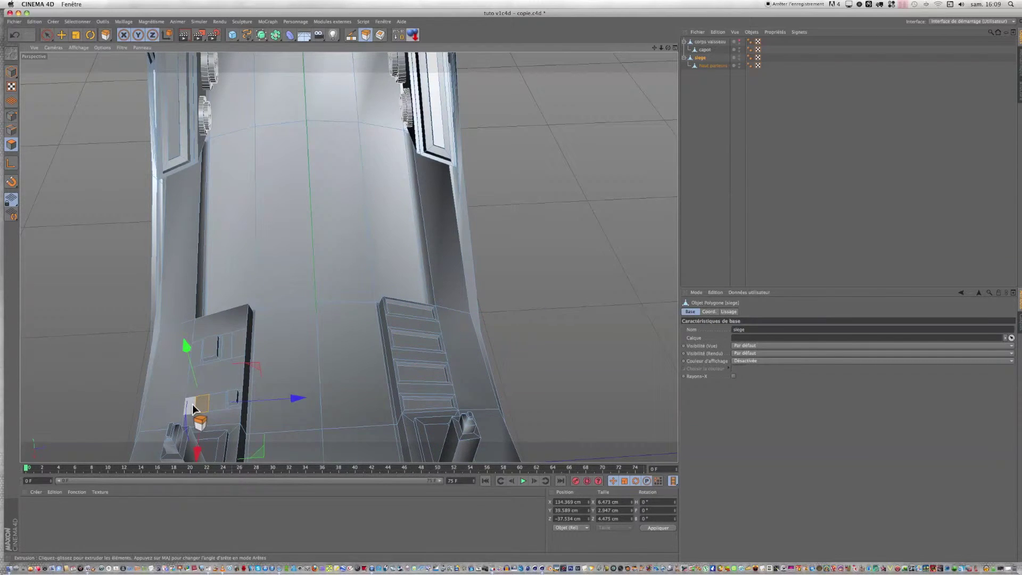
pyautogui.keyDown('shift'); pyautogui.click(191, 407); pyautogui.keyUp('shift')
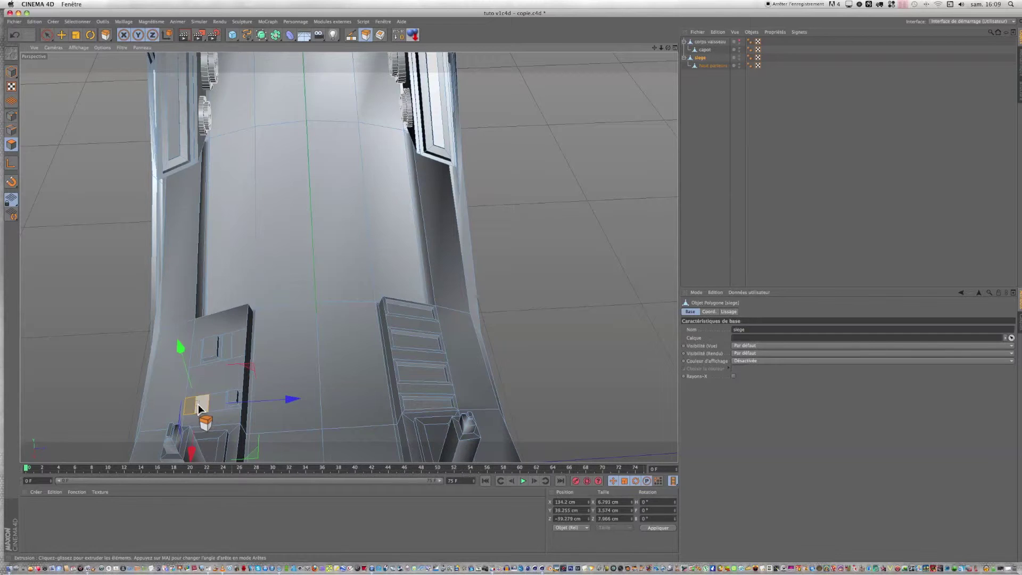
pyautogui.click(380, 34)
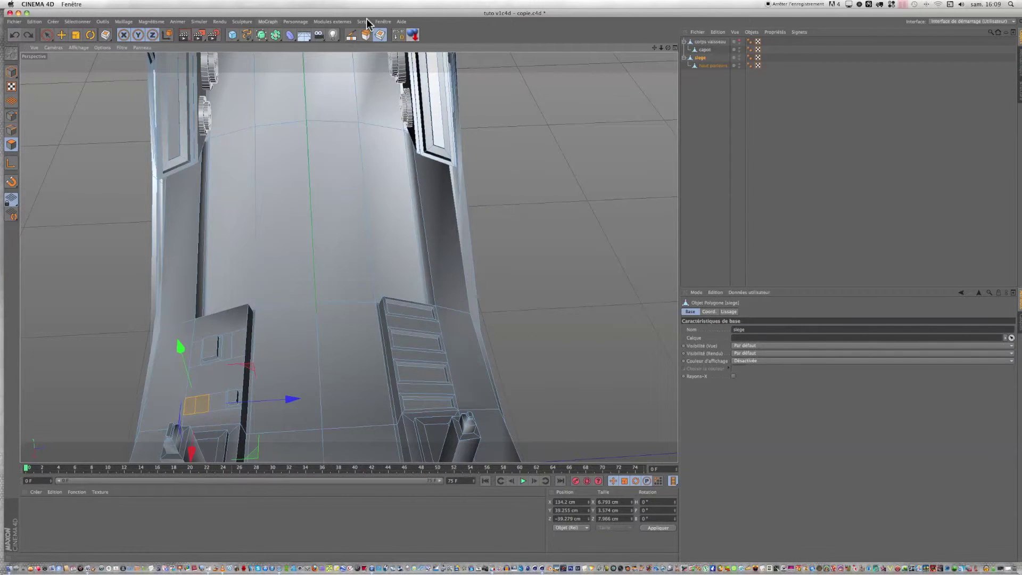
pyautogui.click(382, 37)
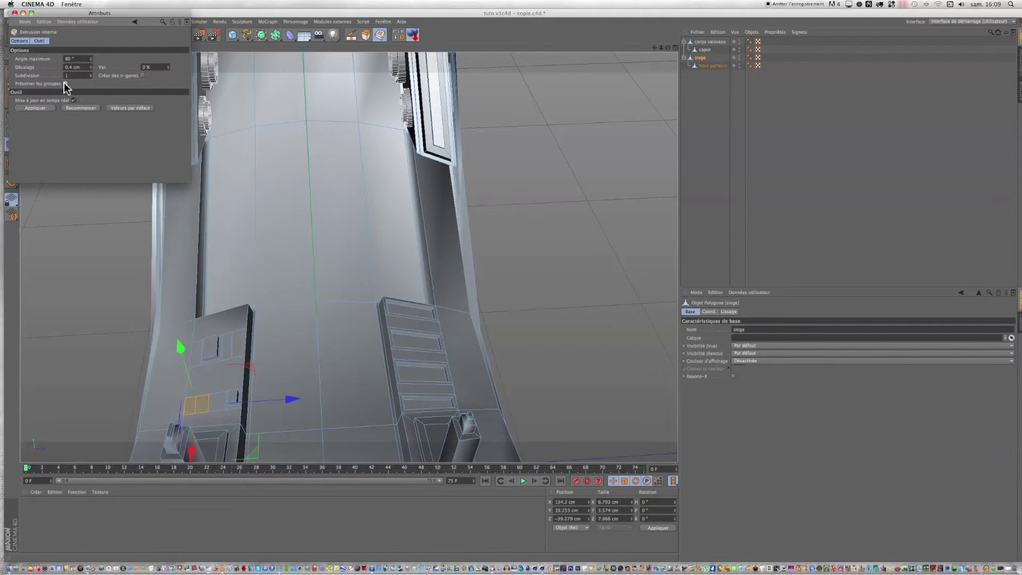
pyautogui.click(107, 265)
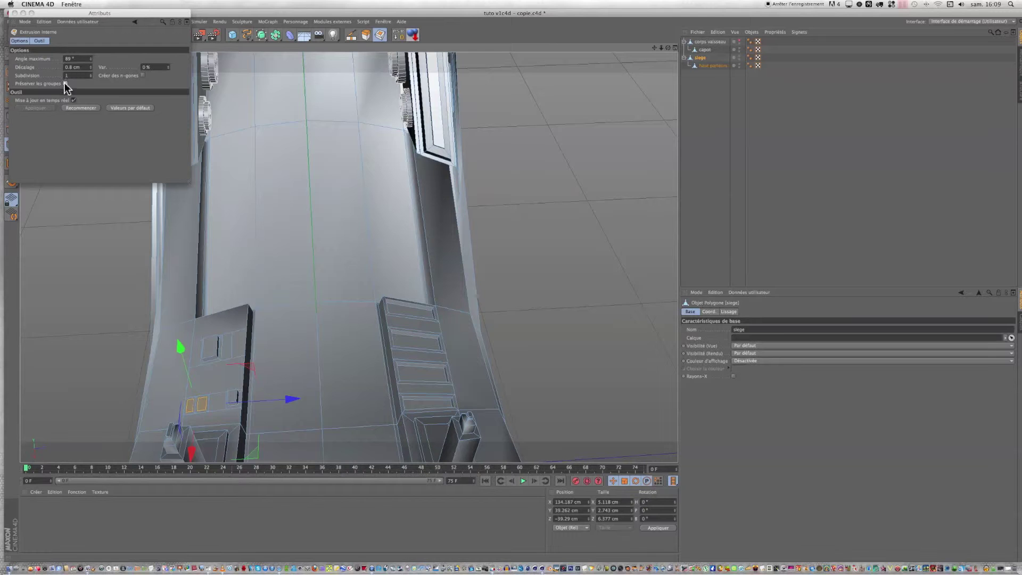
# Extrude both inset cells outward as buttons, raising the inner of the two higher.
pyautogui.click(14, 14)
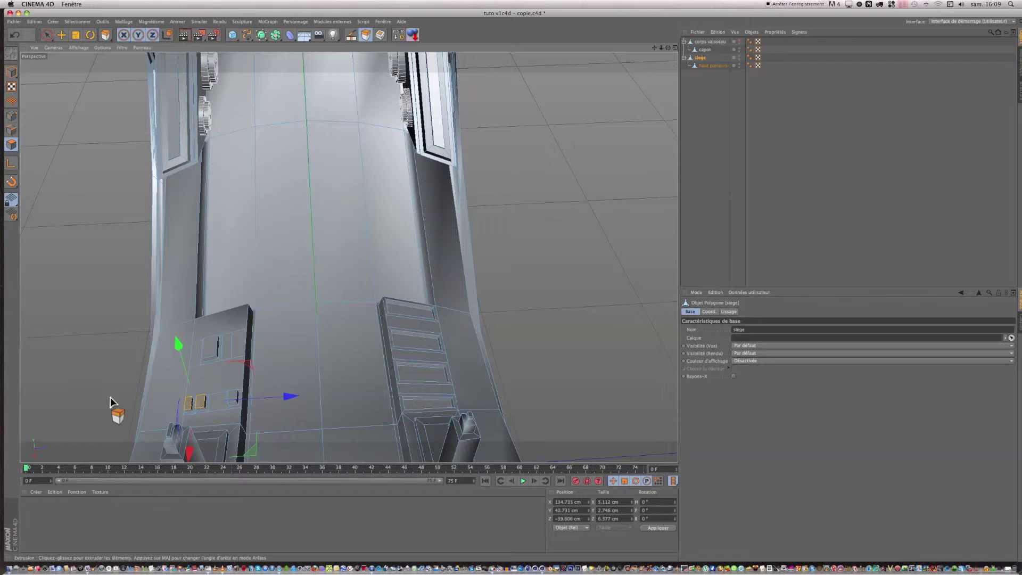
pyautogui.keyDown('ctrl'); pyautogui.click(187, 402); pyautogui.keyUp('ctrl')
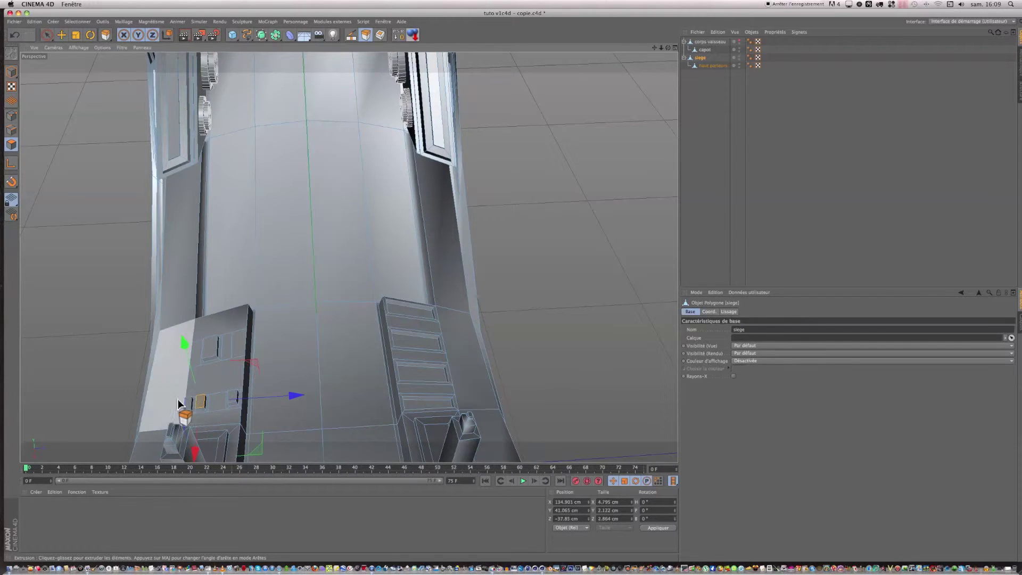
pyautogui.moveTo(187, 402); pyautogui.dragTo(195, 402)
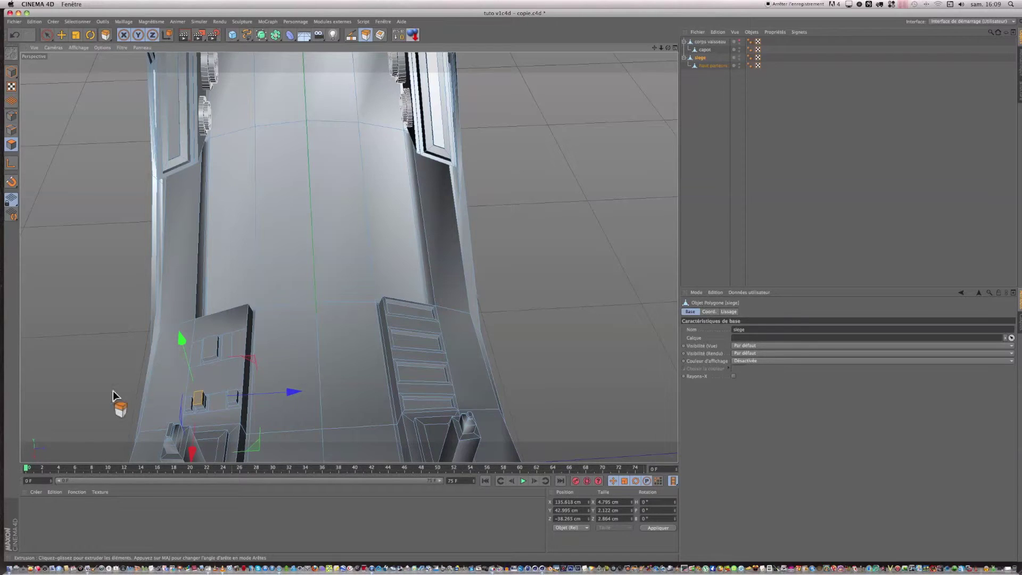
# Recess and inset the remaining cell between the left armrest's lower buttons, and extrude it outward as a small button.
pyautogui.click(220, 397)
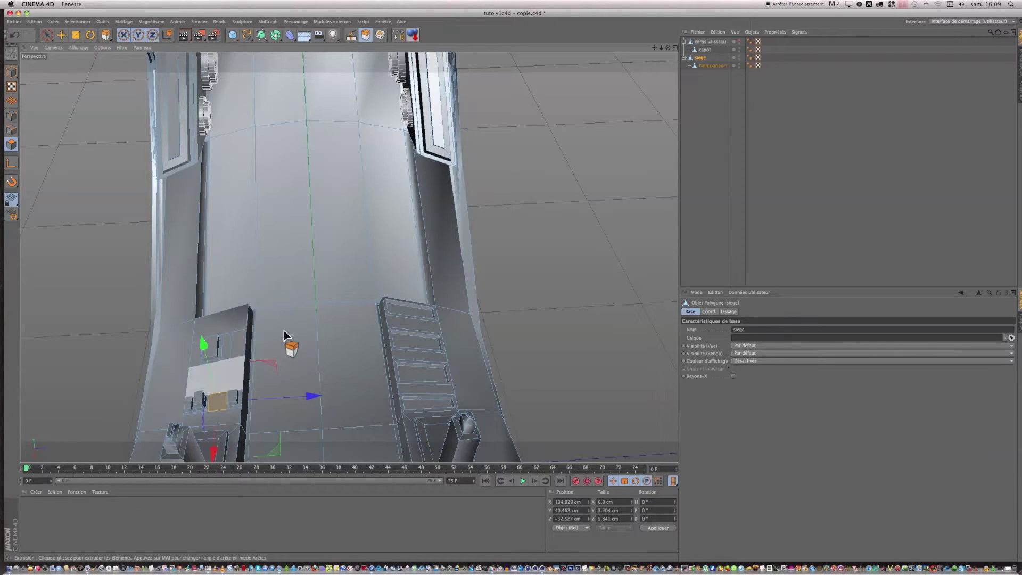
pyautogui.moveTo(217, 402); pyautogui.dragTo(212, 402)
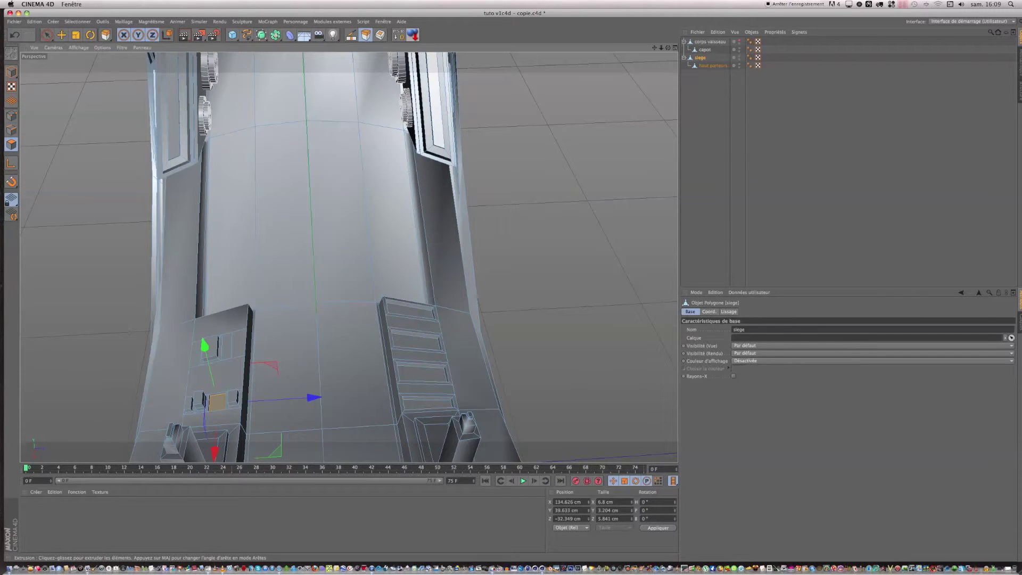
pyautogui.press('i')
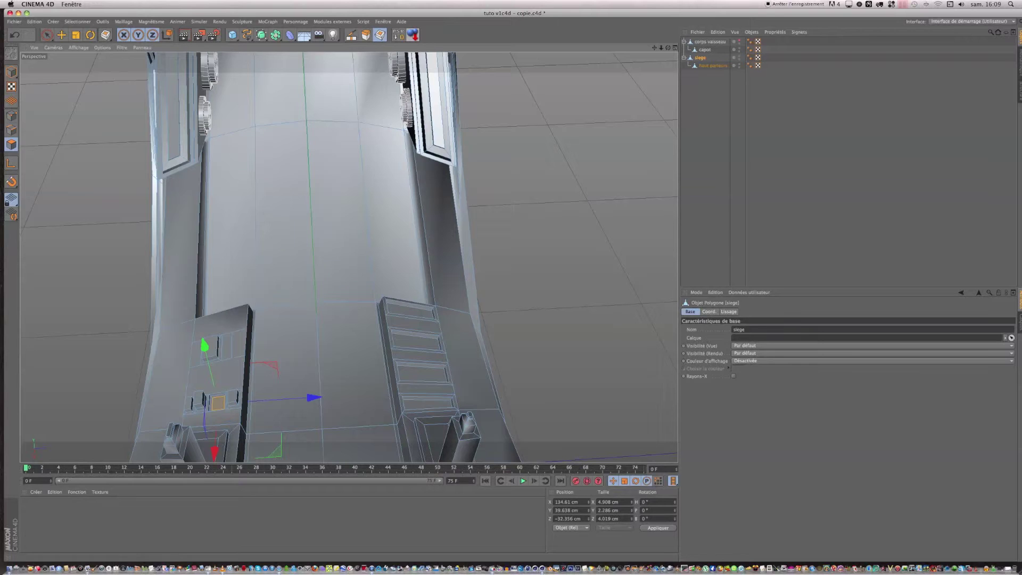
pyautogui.click(366, 34)
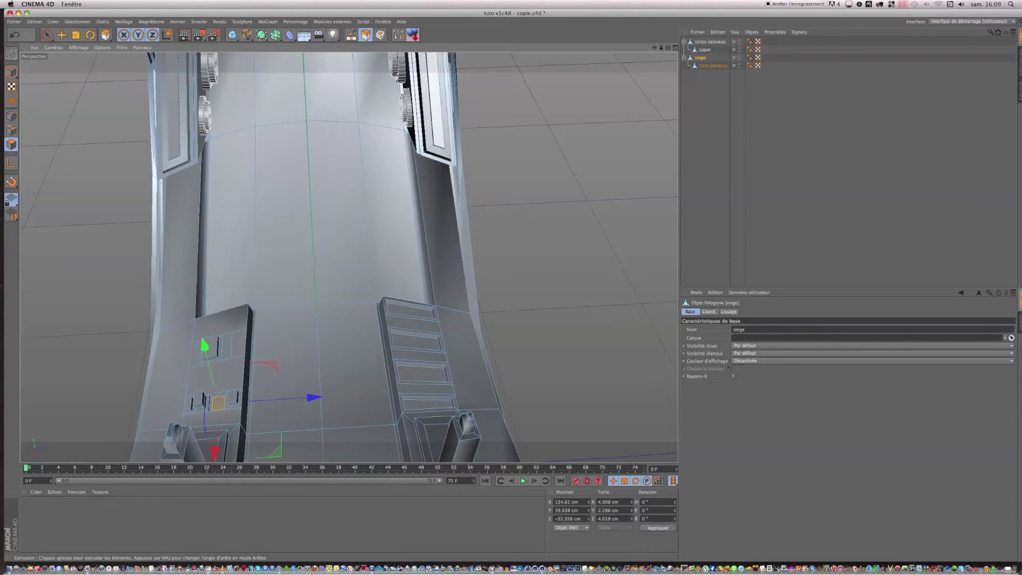
pyautogui.moveTo(114, 189); pyautogui.dragTo(120, 189)
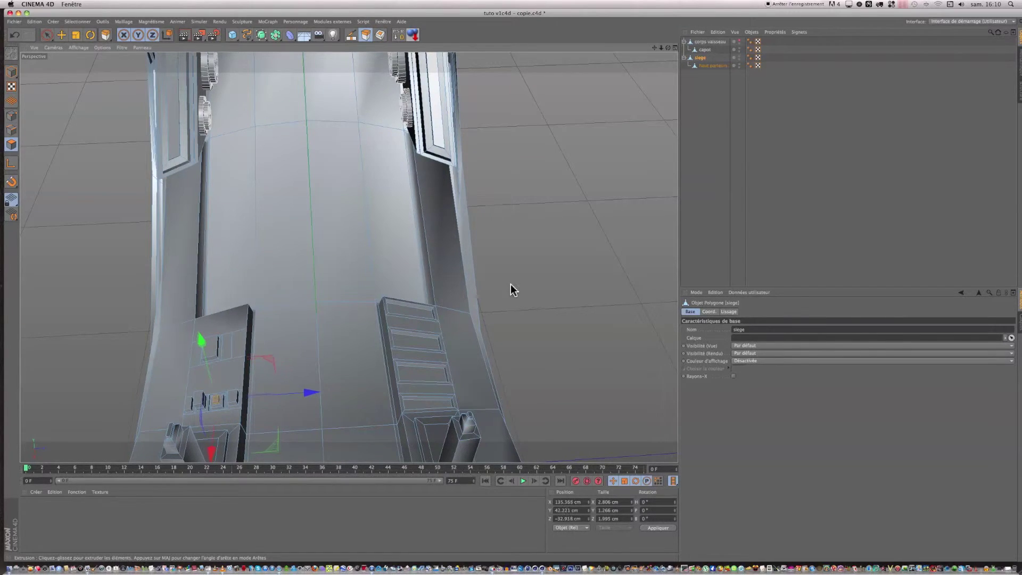
# Examine the seat from several angles, checking the left armrest's buttons and the right armrest's recessed panels.
pyautogui.moveTo(668, 47); pyautogui.dragTo(778, 19)
pyautogui.keyDown('alt'); pyautogui.moveTo(349, 256); pyautogui.dragTo(349, 256); pyautogui.keyUp('alt')
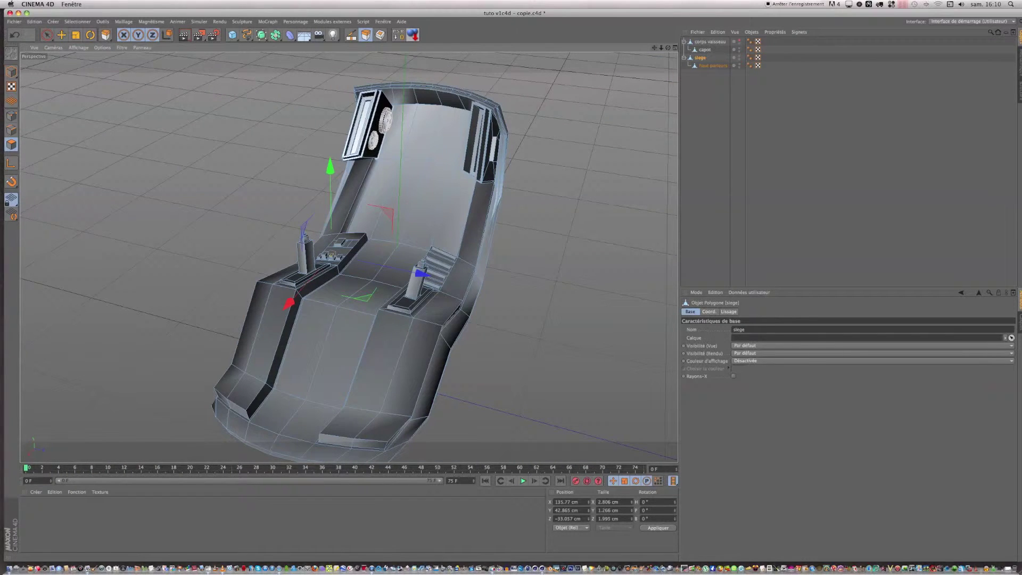
pyautogui.keyDown('alt'); pyautogui.moveTo(567, 107); pyautogui.dragTo(554, 145, button='middle'); pyautogui.keyUp('alt')
pyautogui.scroll(3, 427, 292)
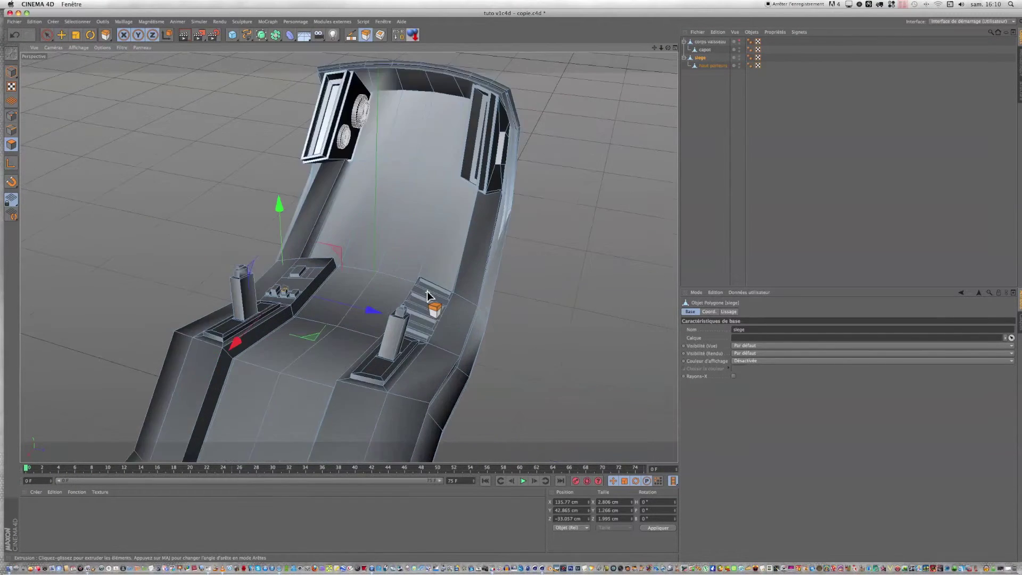
pyautogui.scroll(3, 427, 296)
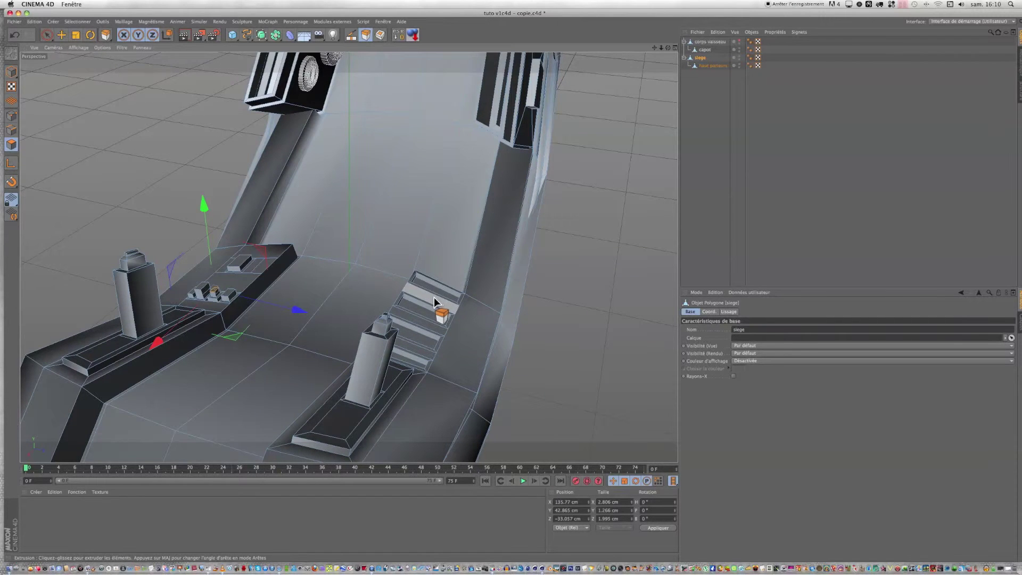
pyautogui.scroll(1, 413, 318)
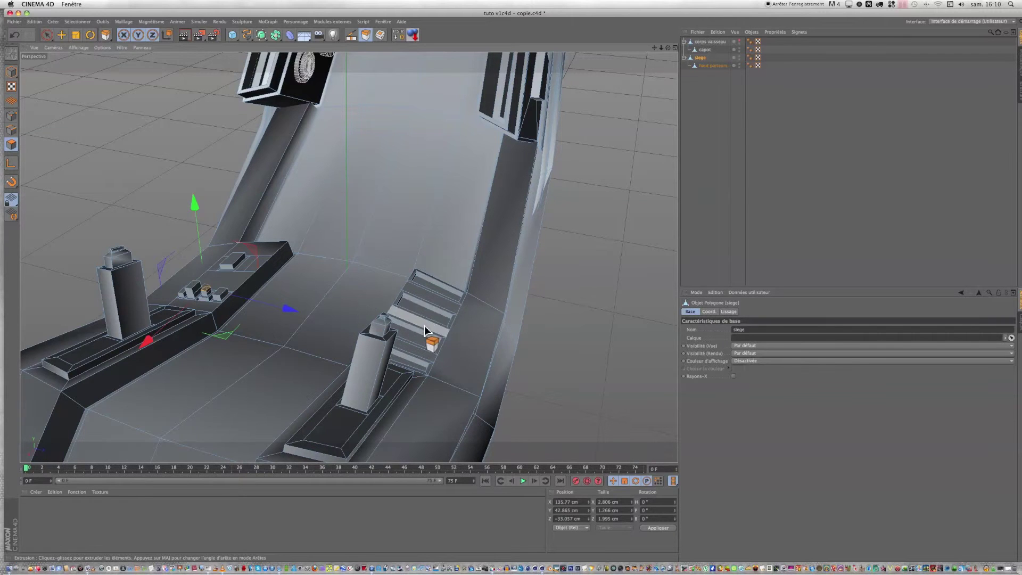
pyautogui.scroll(3, 419, 339)
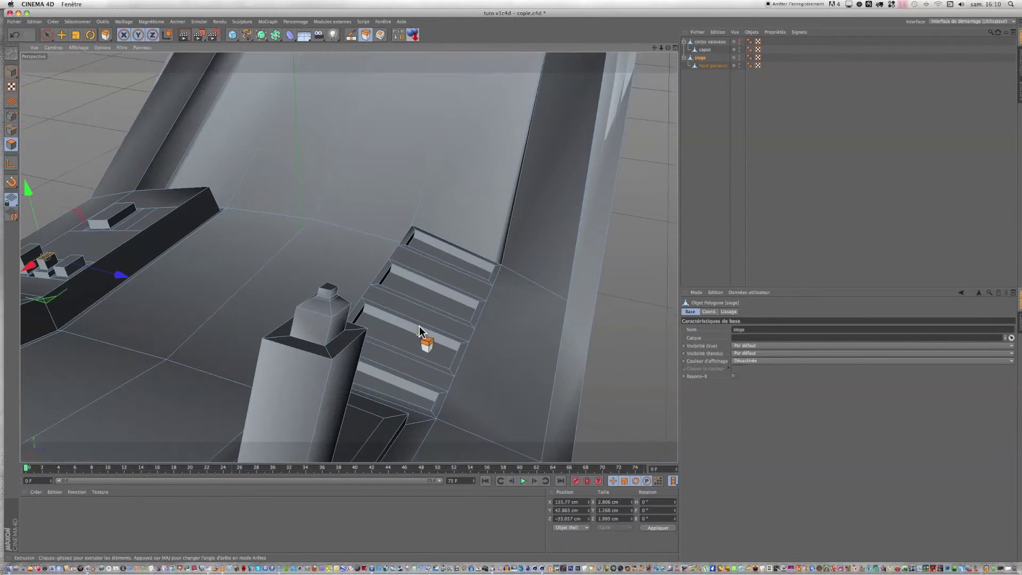
pyautogui.moveTo(669, 48); pyautogui.dragTo(743, 101)
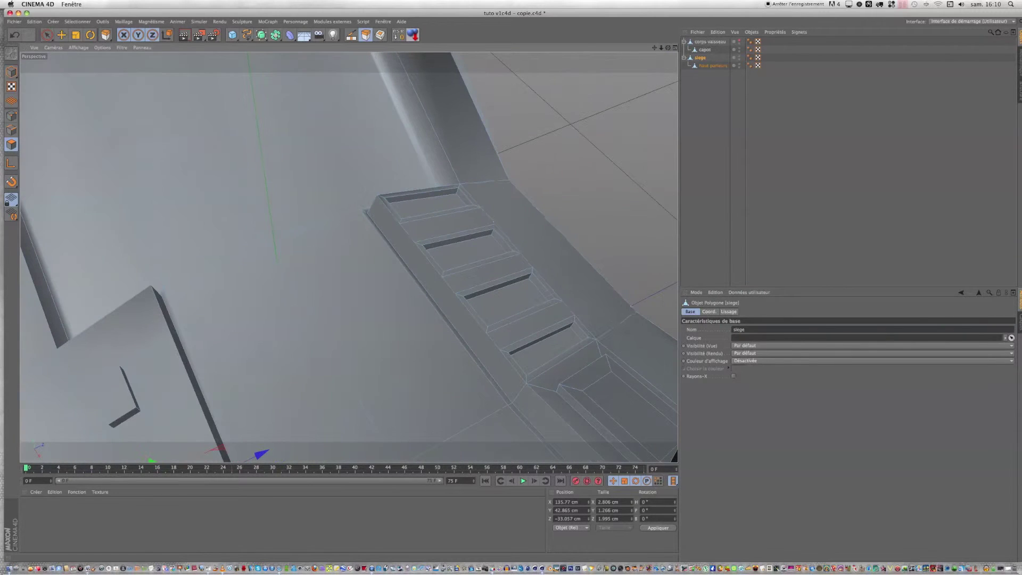
pyautogui.scroll(-4, 474, 245)
pyautogui.scroll(-5, 472, 246)
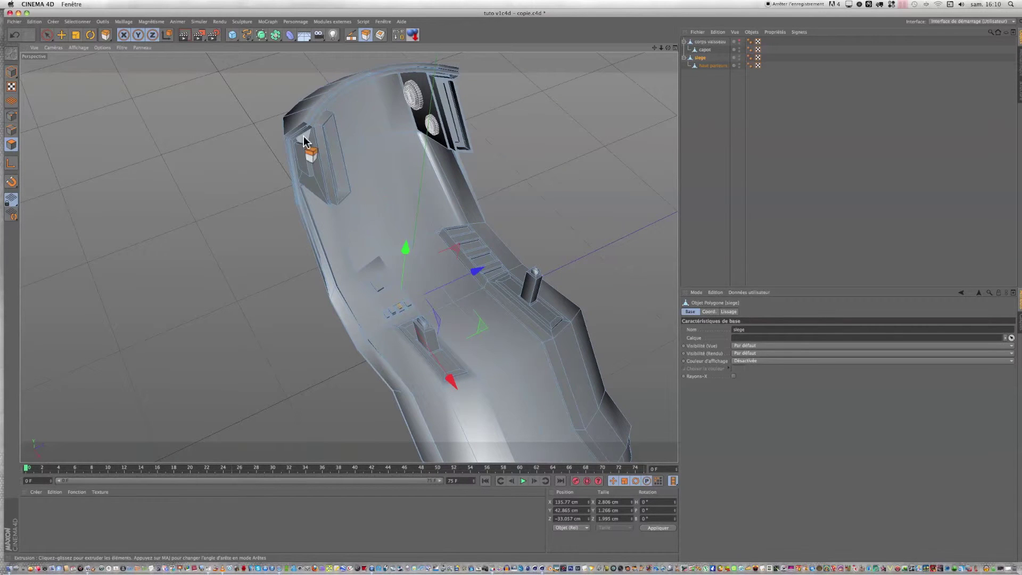
# Cut a series of horizontal loops down the right armrest's joystick with the Knife in Loop mode and Restrict to Selection off.
pyautogui.click(354, 40)
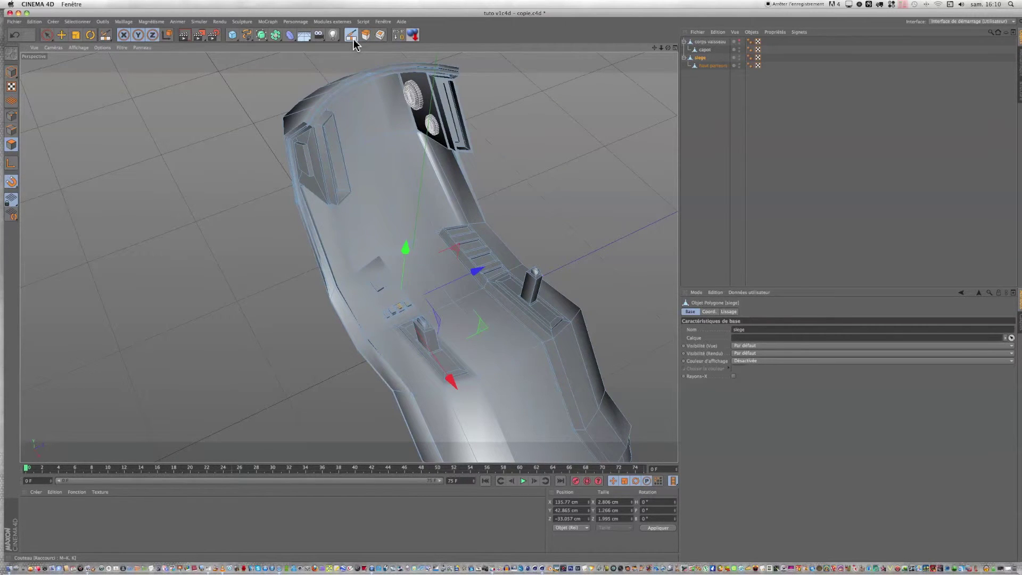
pyautogui.doubleClick(352, 35)
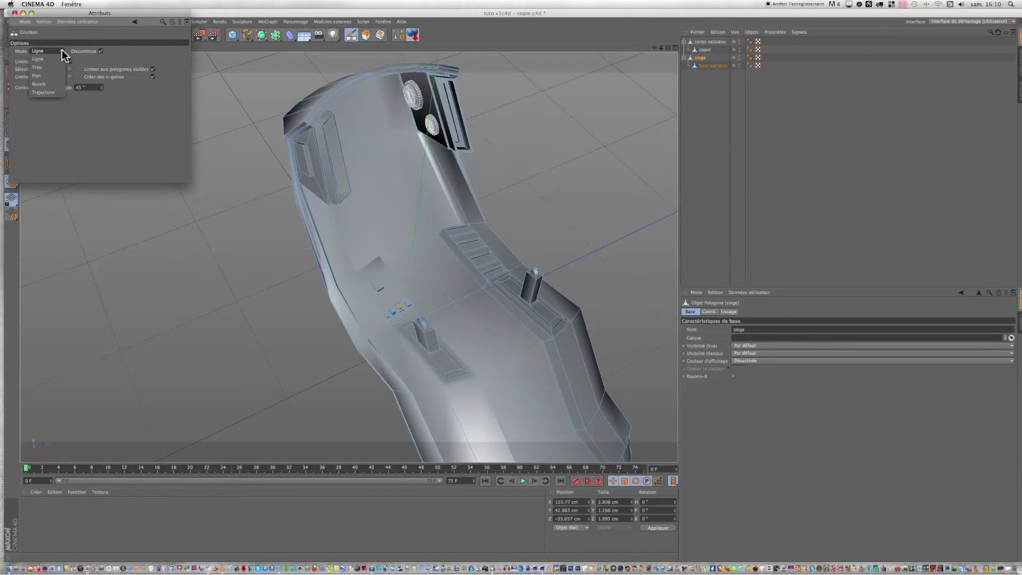
pyautogui.click(39, 84)
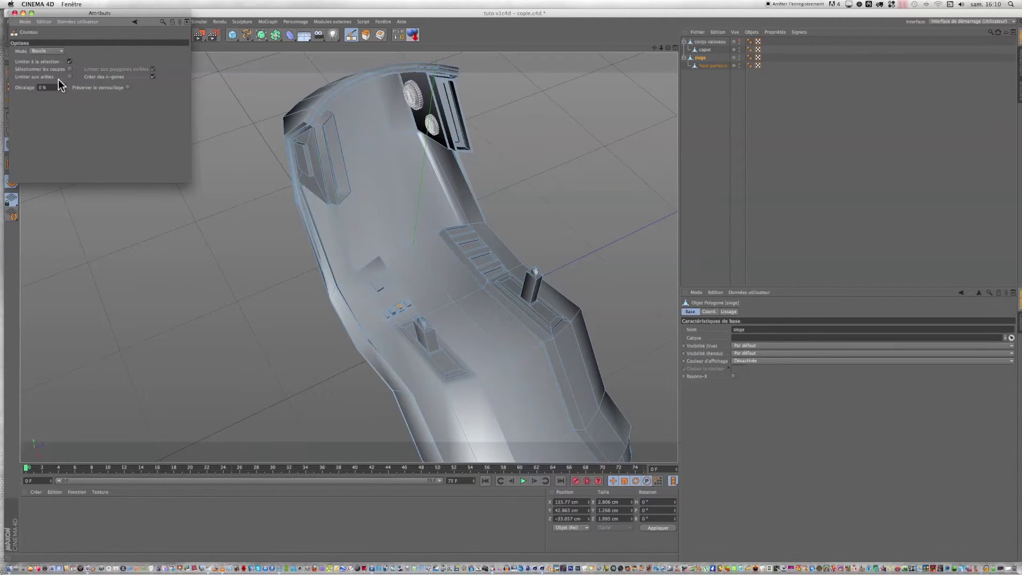
pyautogui.scroll(4, 554, 288)
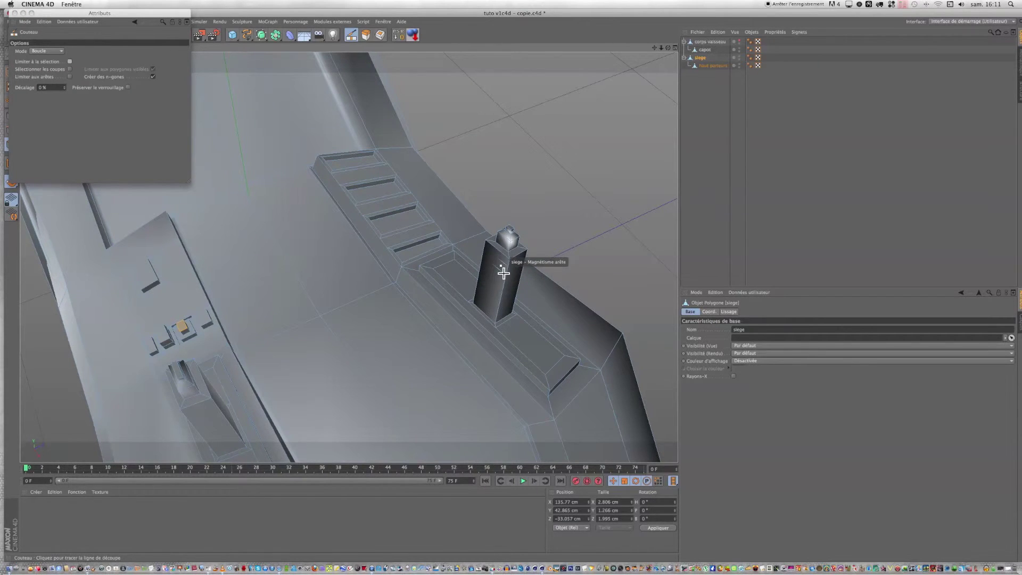
pyautogui.scroll(5, 503, 273)
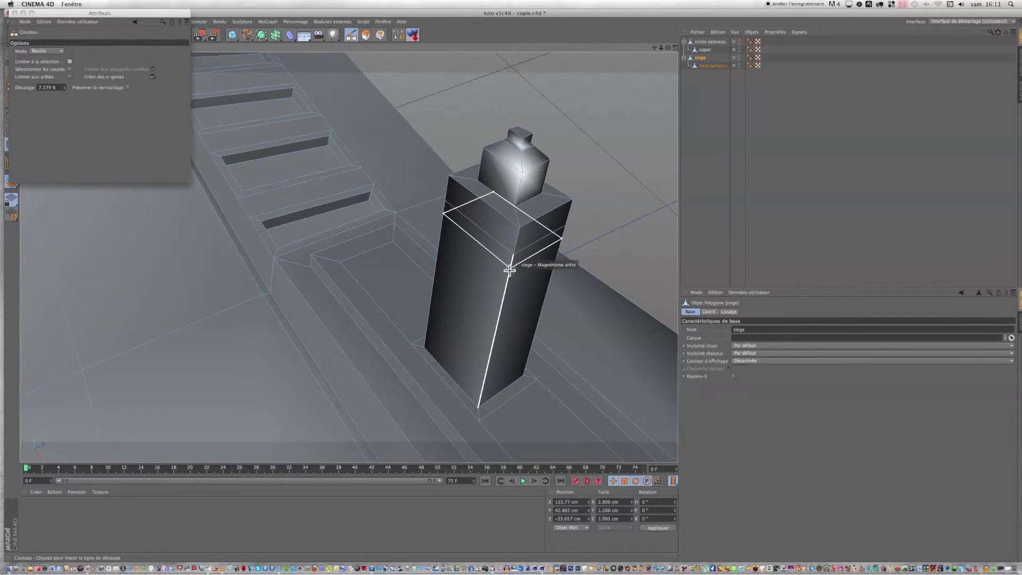
pyautogui.click(509, 273)
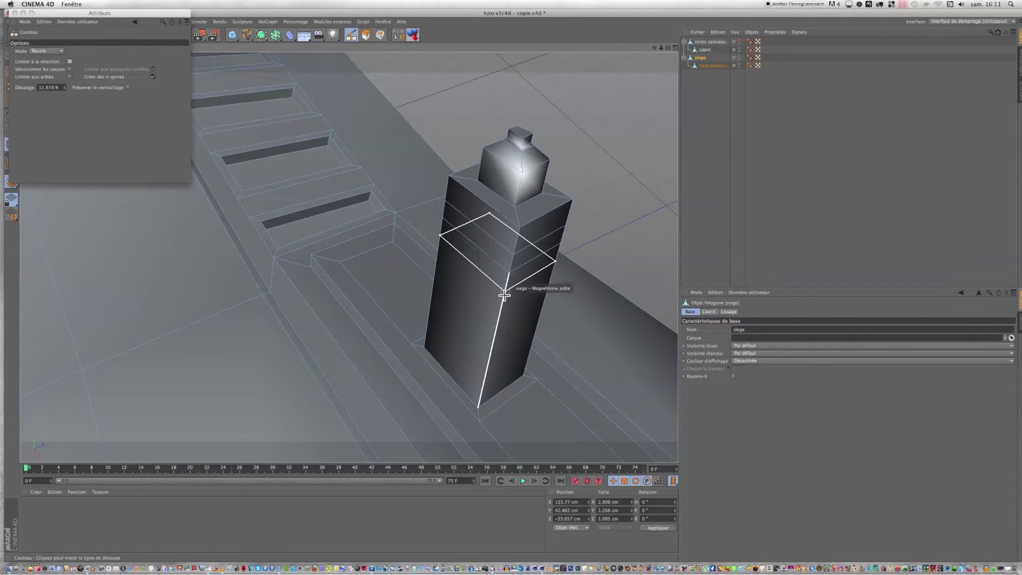
pyautogui.click(504, 298)
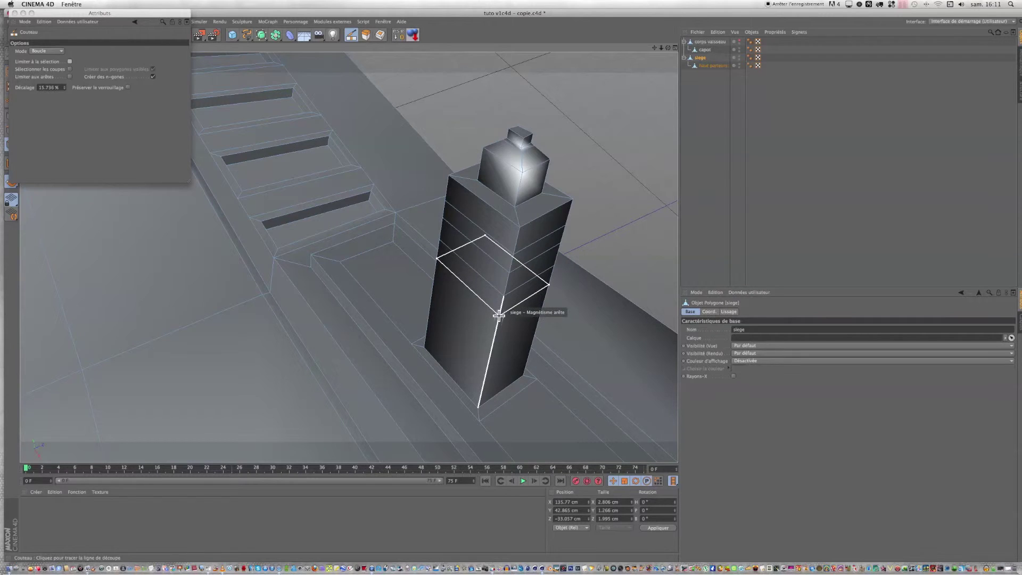
pyautogui.click(498, 315)
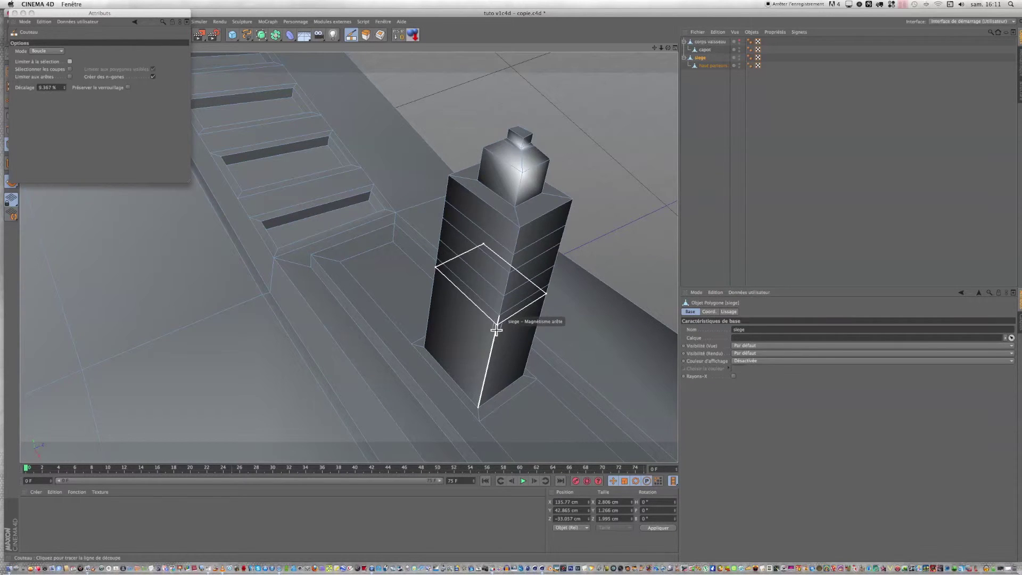
pyautogui.click(496, 331)
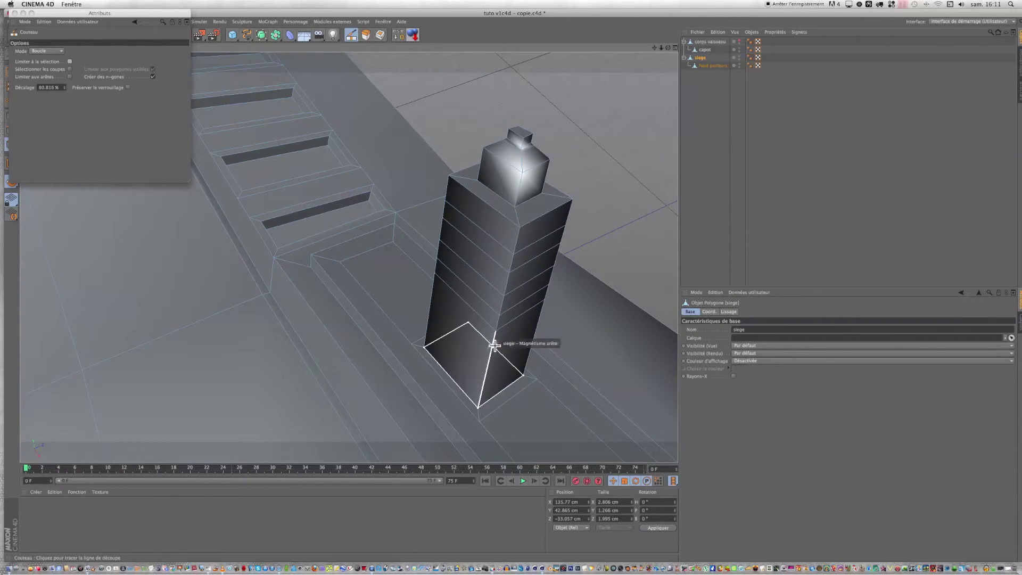
pyautogui.click(491, 360)
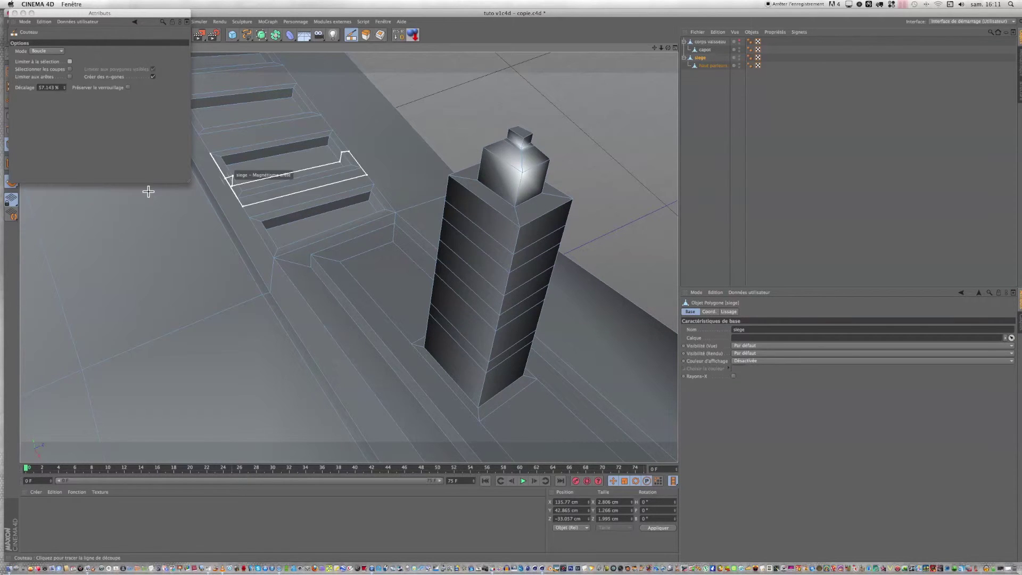
# Cut a series of horizontal loops down the left armrest's joystick with the Knife in Loop mode.
pyautogui.scroll(5, 133, 279)
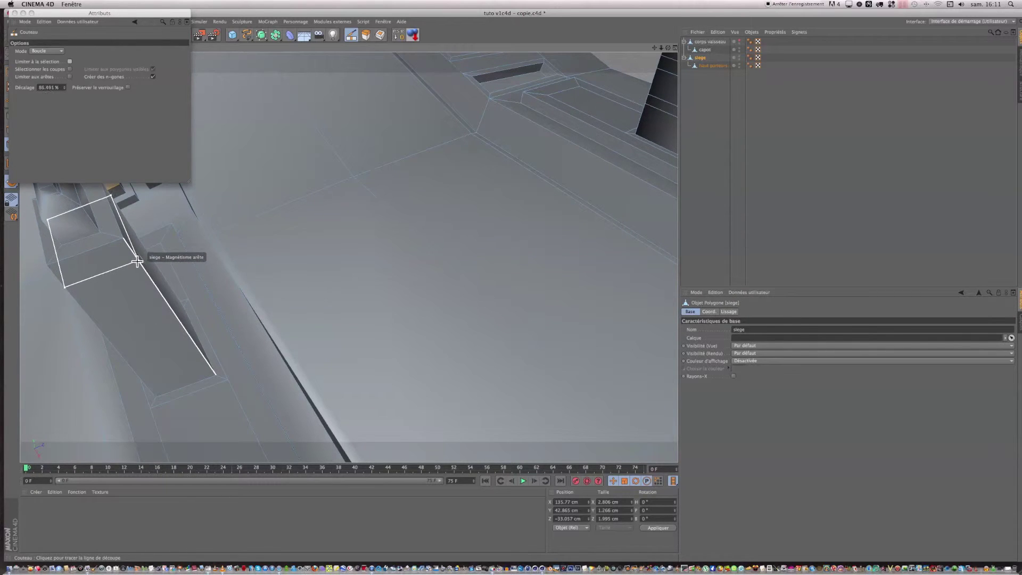
pyautogui.click(144, 274)
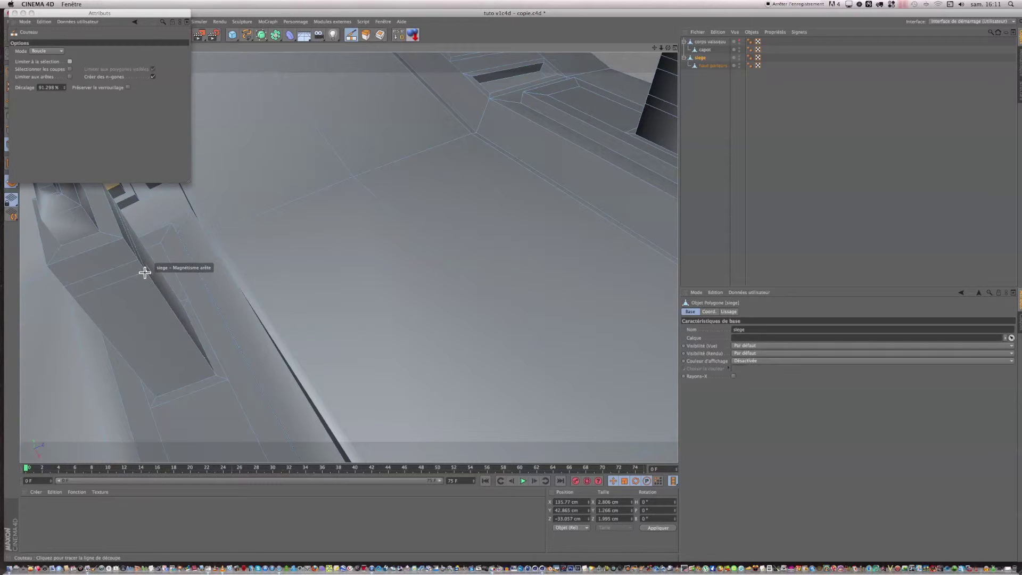
pyautogui.click(156, 291)
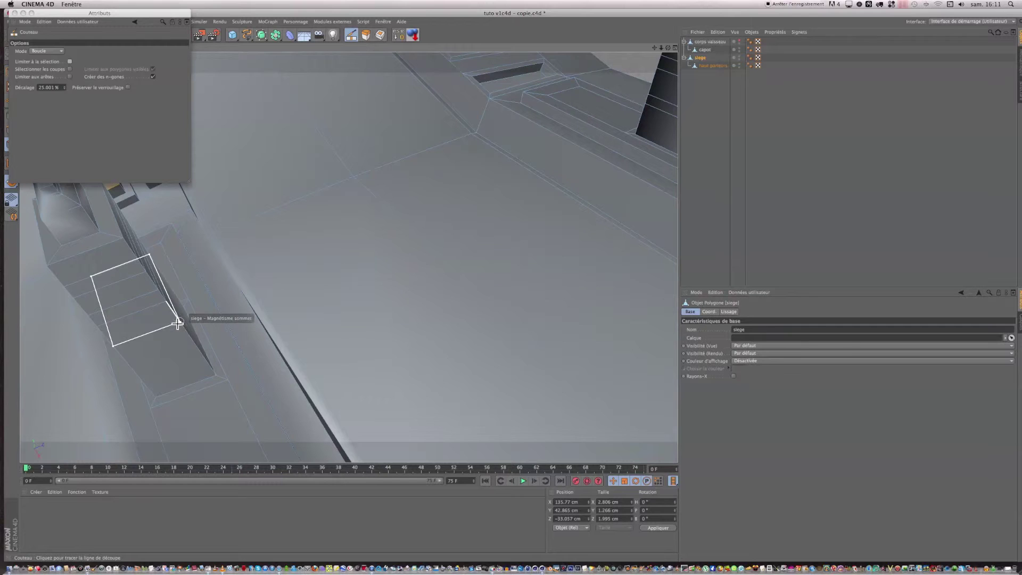
pyautogui.click(197, 349)
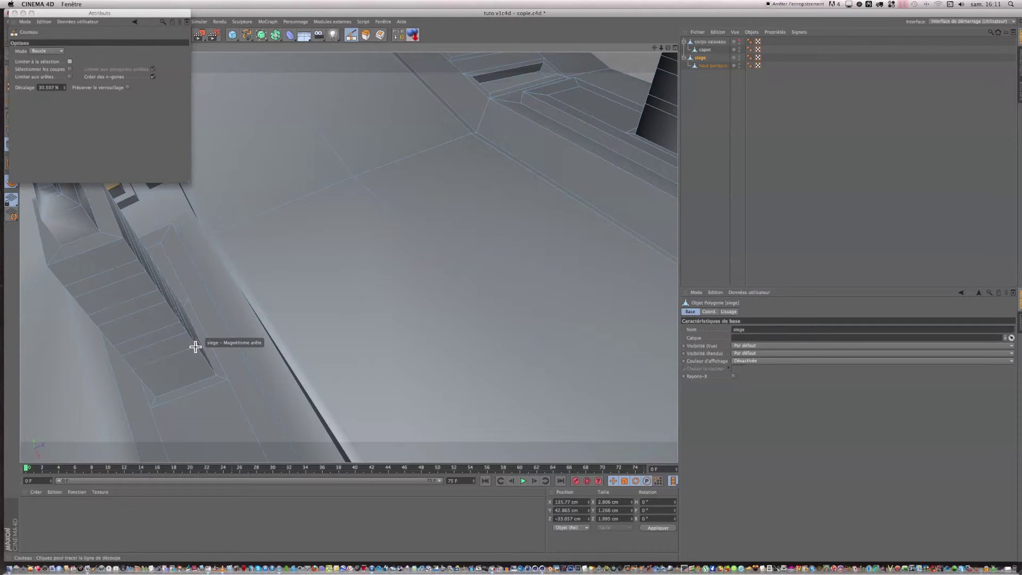
pyautogui.click(201, 356)
pyautogui.scroll(-1, 201, 356)
pyautogui.scroll(-8, 201, 358)
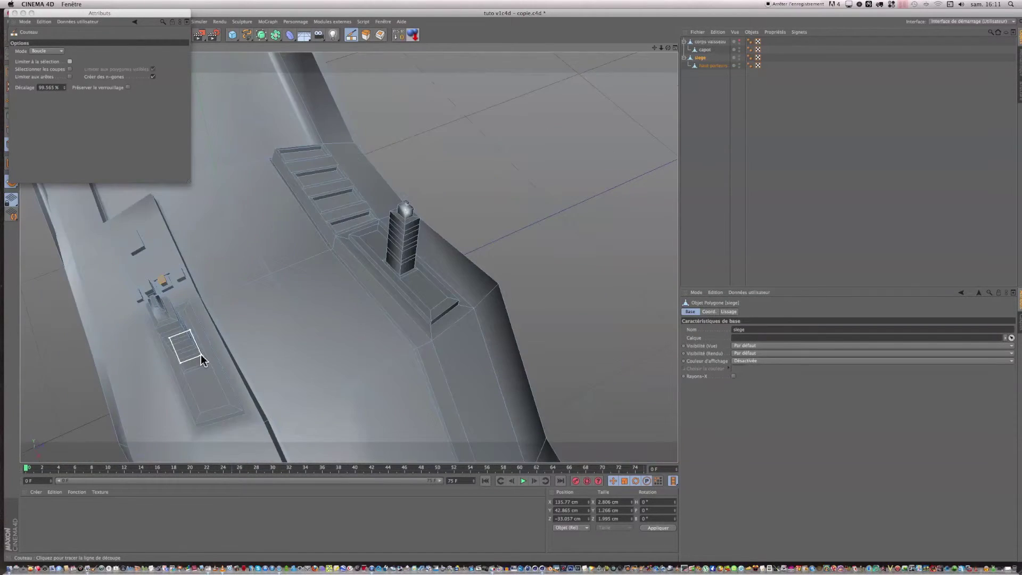
pyautogui.click(14, 13)
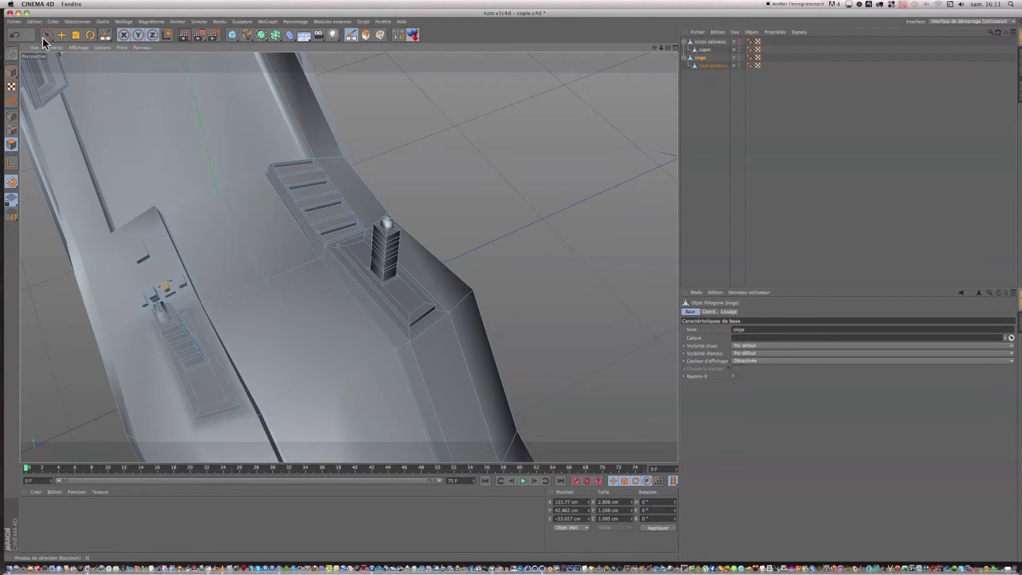
# Select four alternating polygon bands around the left armrest's joystick with Loop Selection.
pyautogui.click(12, 148)
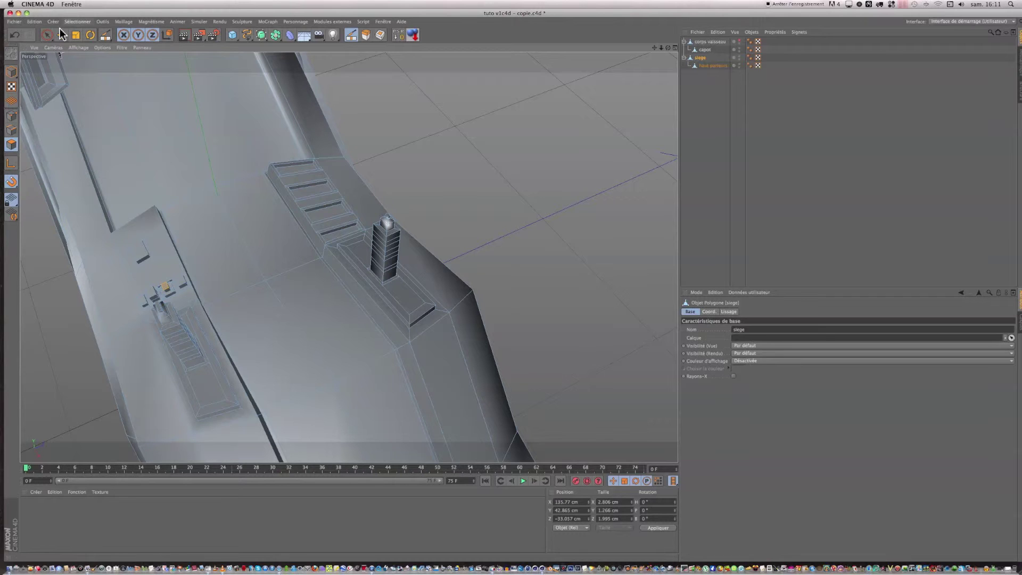
pyautogui.click(47, 35)
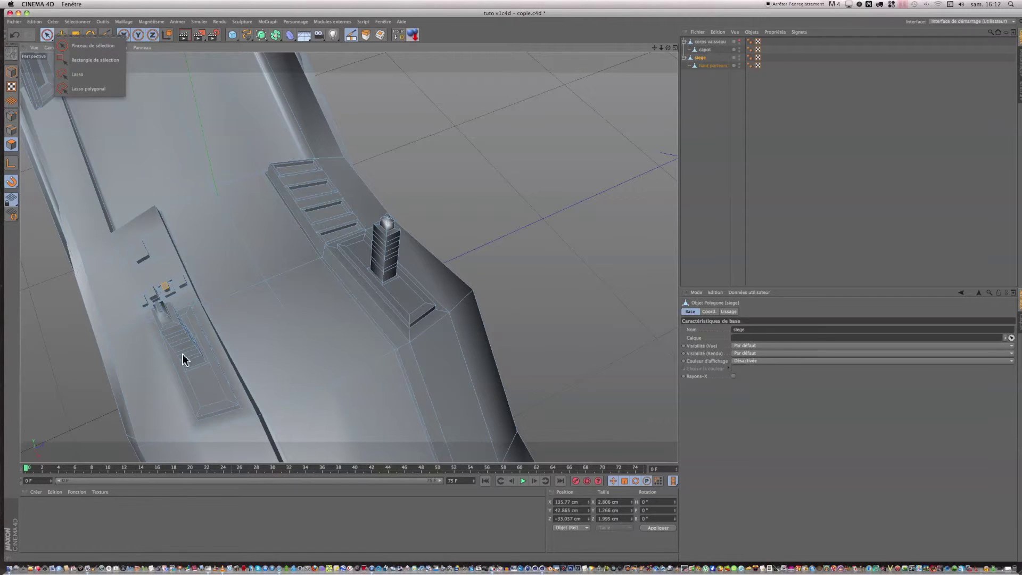
pyautogui.click(66, 21)
pyautogui.click(93, 78)
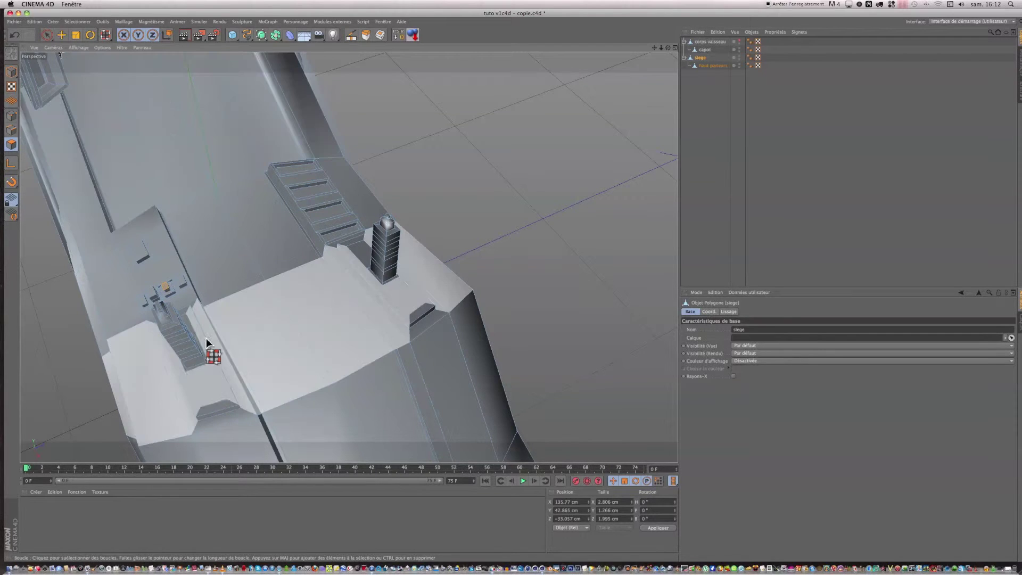
pyautogui.scroll(5, 202, 338)
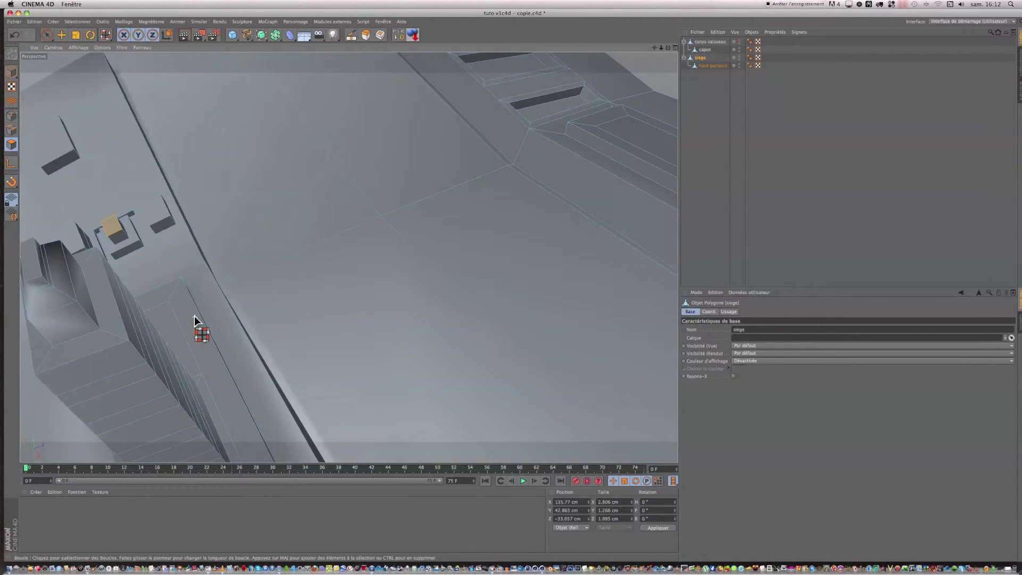
pyautogui.scroll(-1, 196, 322)
pyautogui.click(150, 365)
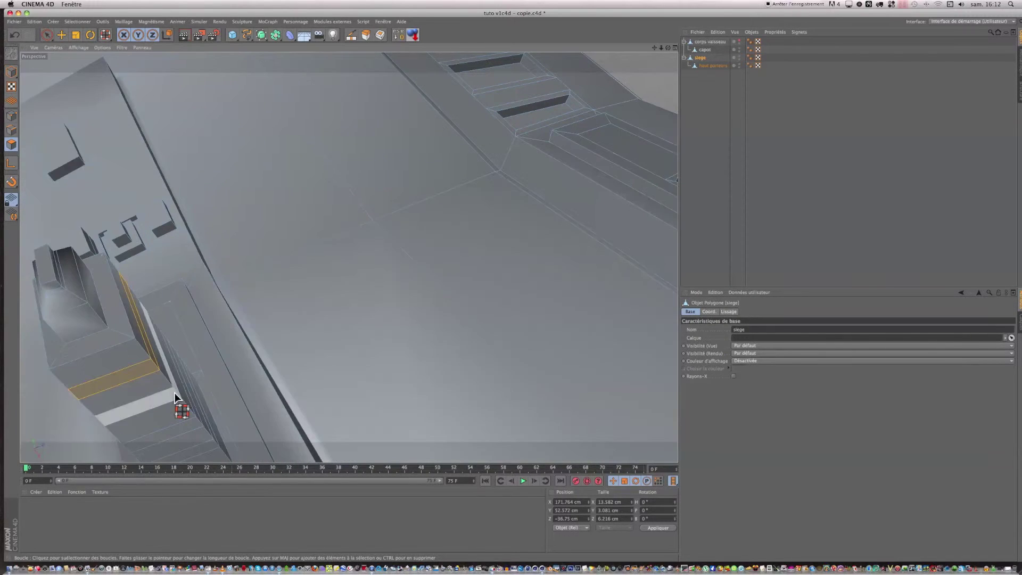
pyautogui.keyDown('shift'); pyautogui.click(175, 393); pyautogui.keyUp('shift')
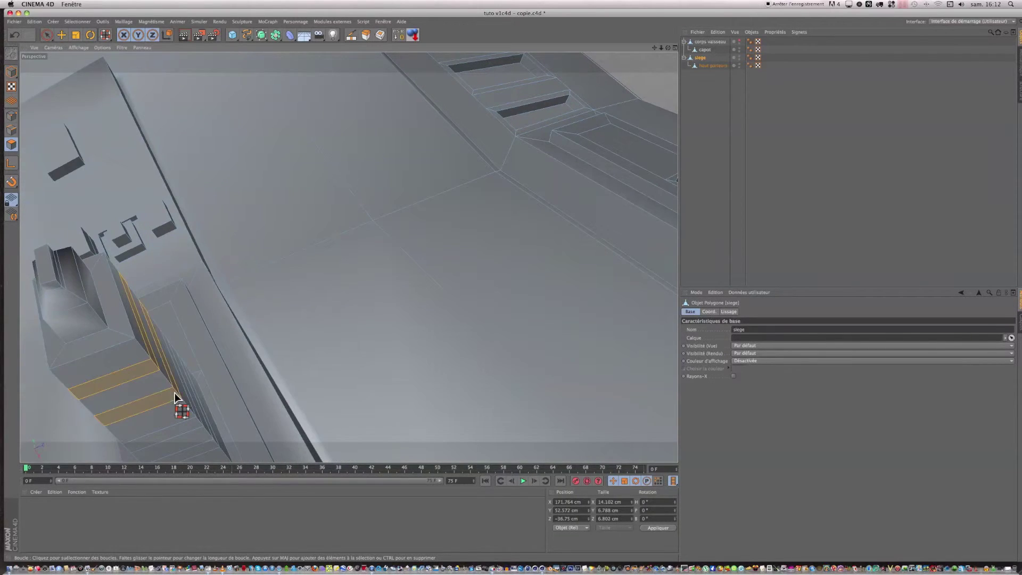
pyautogui.keyDown('shift'); pyautogui.click(196, 421); pyautogui.keyUp('shift')
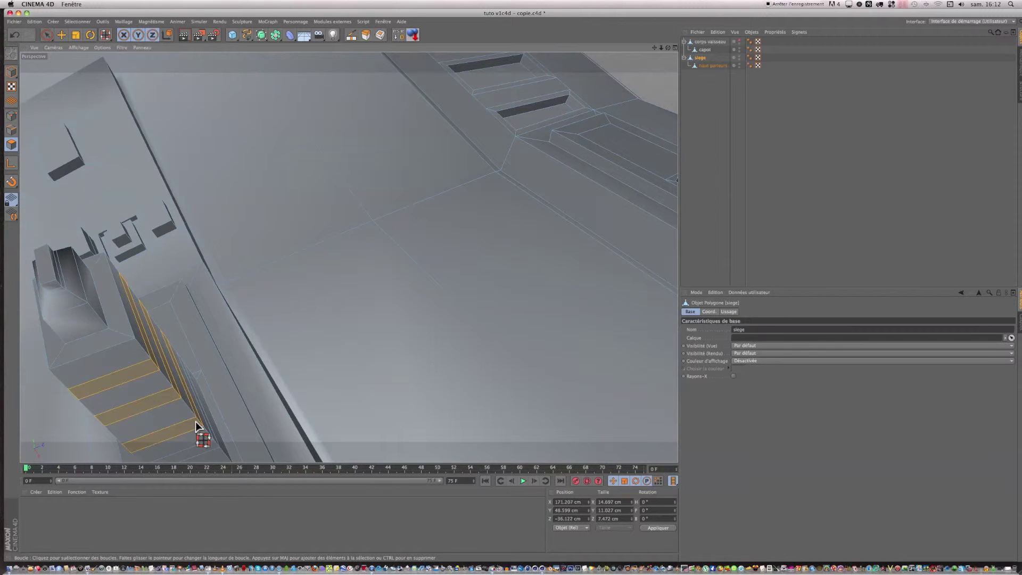
pyautogui.keyDown('shift'); pyautogui.click(215, 443); pyautogui.keyUp('shift')
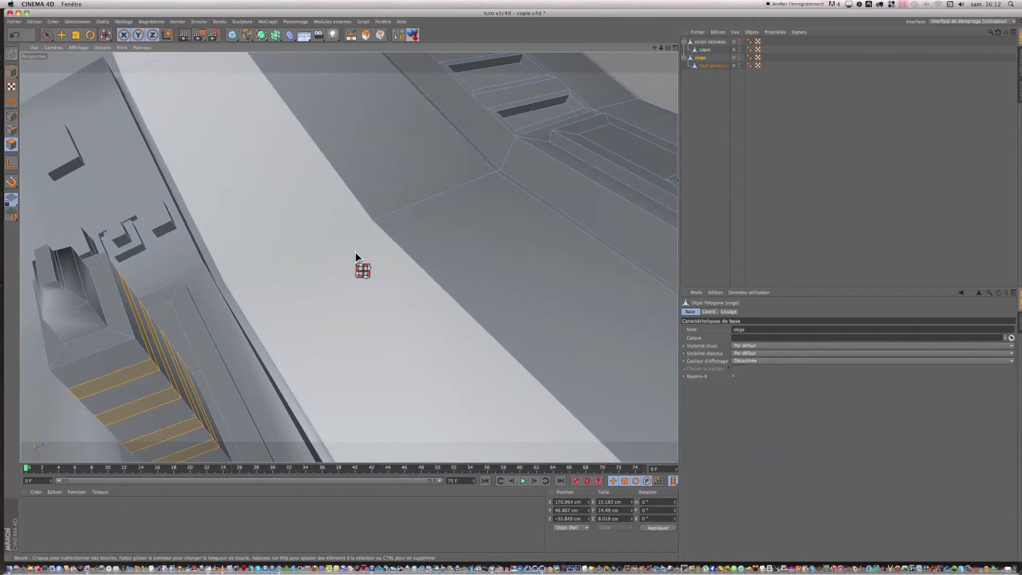
# Add alternating polygon bands around the right armrest's joystick to the selection.
pyautogui.scroll(-5, 357, 254)
pyautogui.scroll(2, 538, 207)
pyautogui.scroll(5, 547, 178)
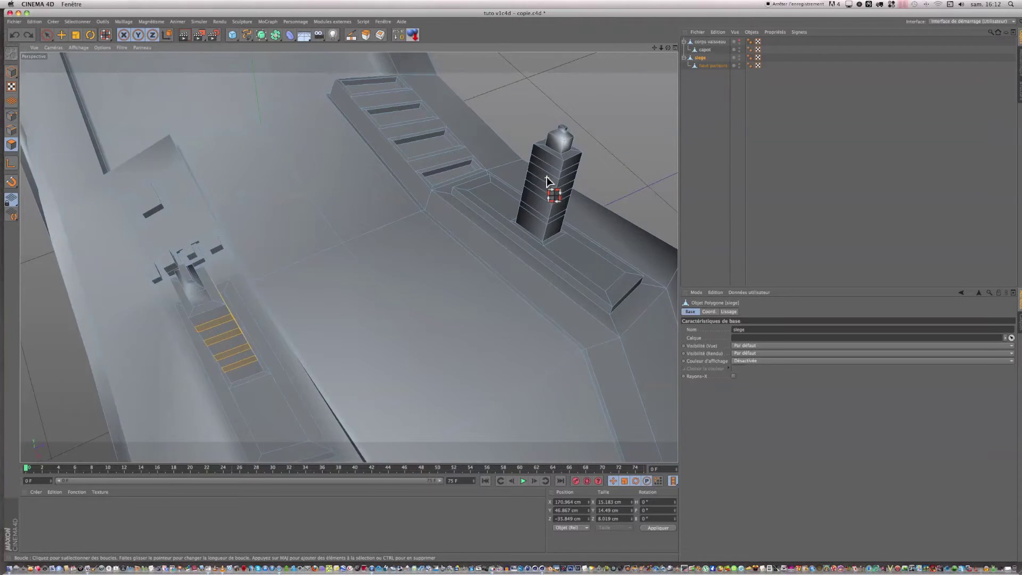
pyautogui.scroll(6, 538, 230)
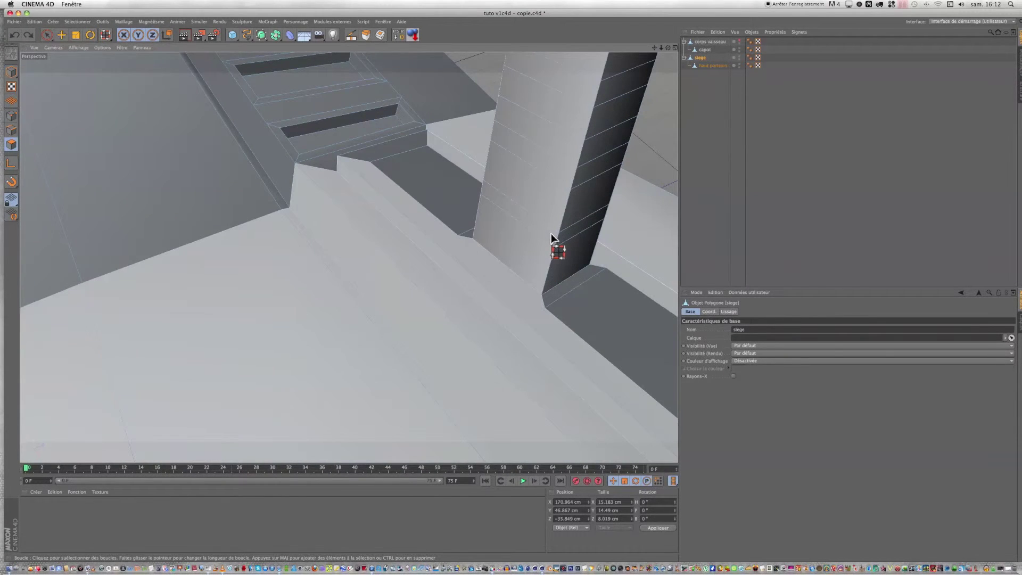
pyautogui.click(556, 241)
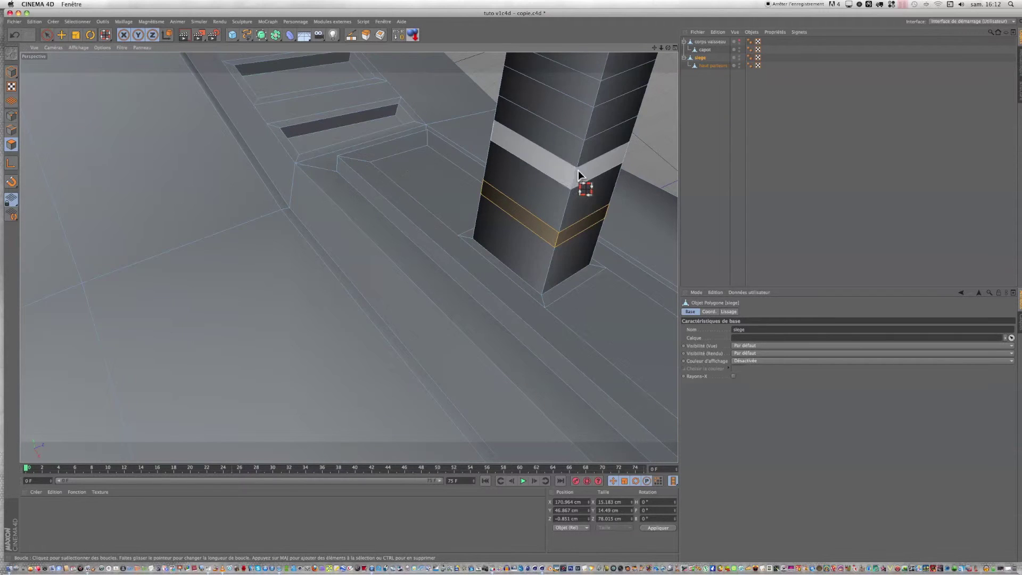
pyautogui.keyDown('shift'); pyautogui.click(576, 175); pyautogui.keyUp('shift')
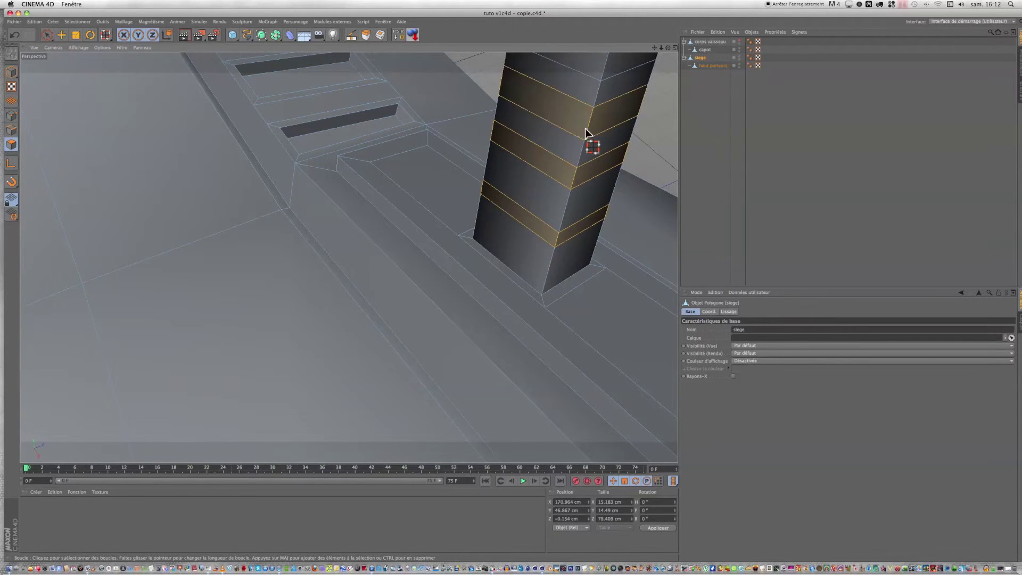
pyautogui.scroll(-3, 586, 127)
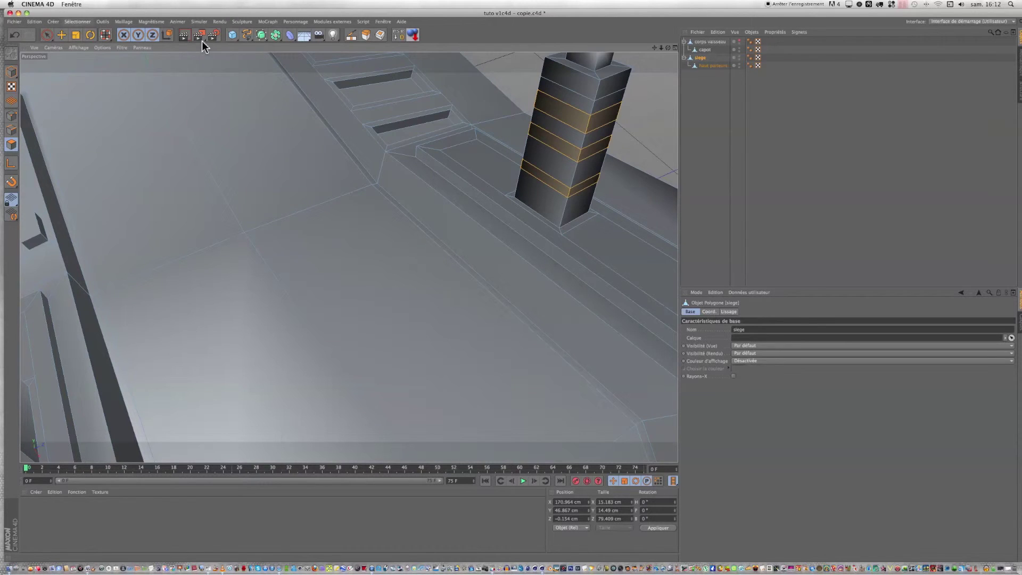
# Examine both joysticks from several sides to check which polygon bands are selected.
pyautogui.click(352, 36)
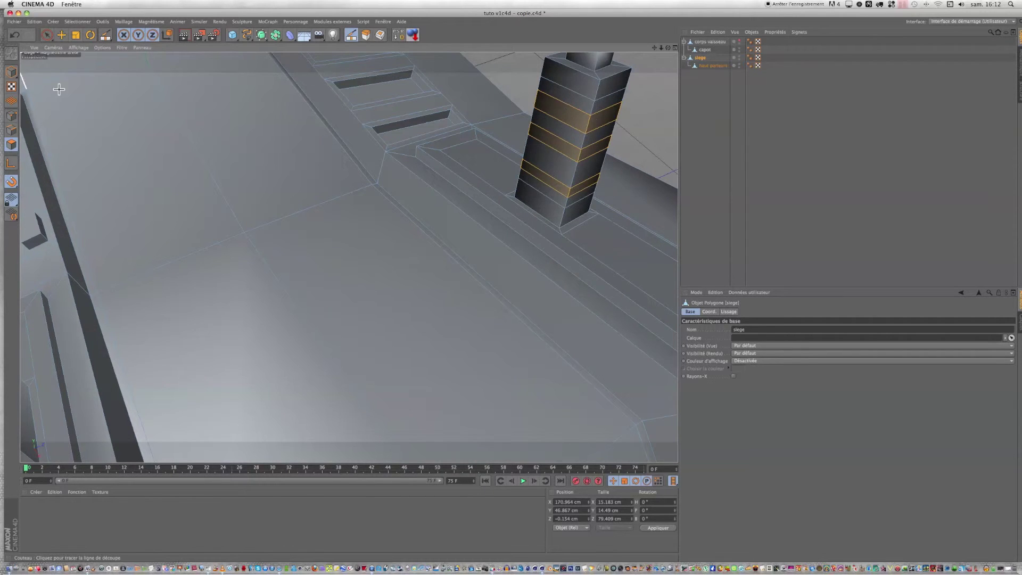
pyautogui.scroll(-3, 64, 94)
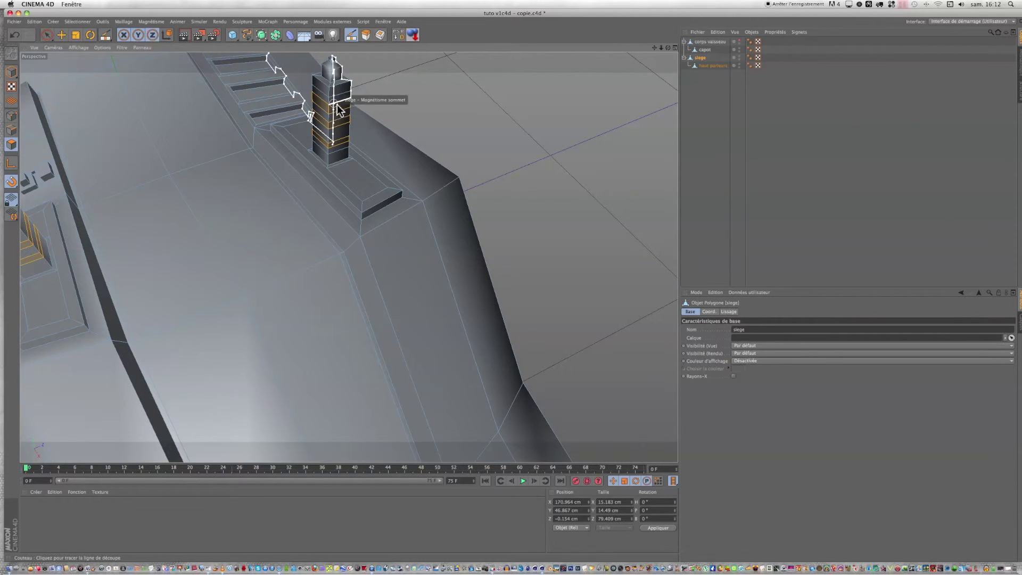
pyautogui.click(46, 37)
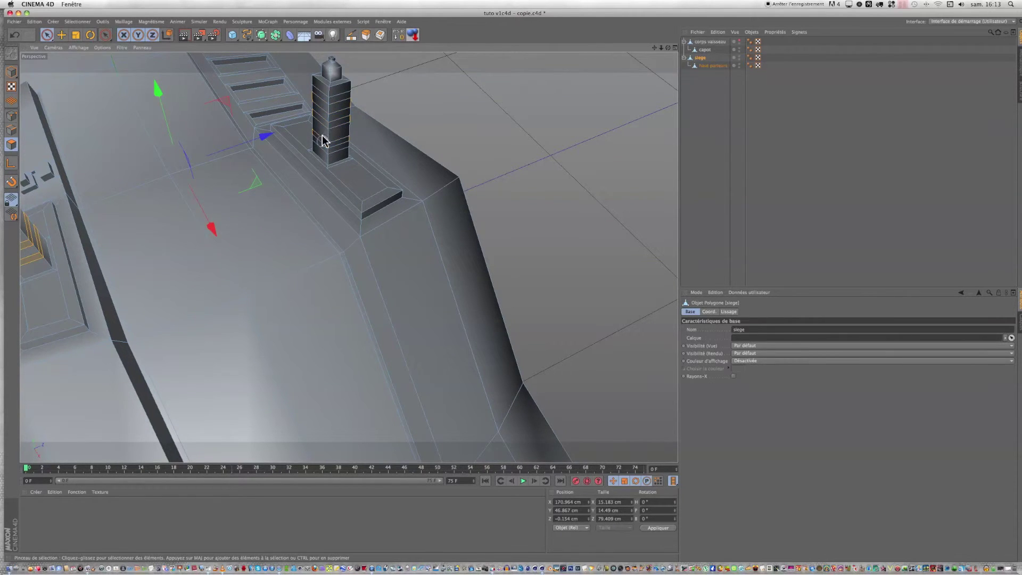
pyautogui.moveTo(668, 48); pyautogui.dragTo(509, 286)
pyautogui.moveTo(529, 175)
pyautogui.keyDown('ctrl'); pyautogui.mouseDown()
pyautogui.moveTo(509, 239)
pyautogui.moveTo(536, 214)
pyautogui.mouseUp(); pyautogui.keyUp('ctrl')
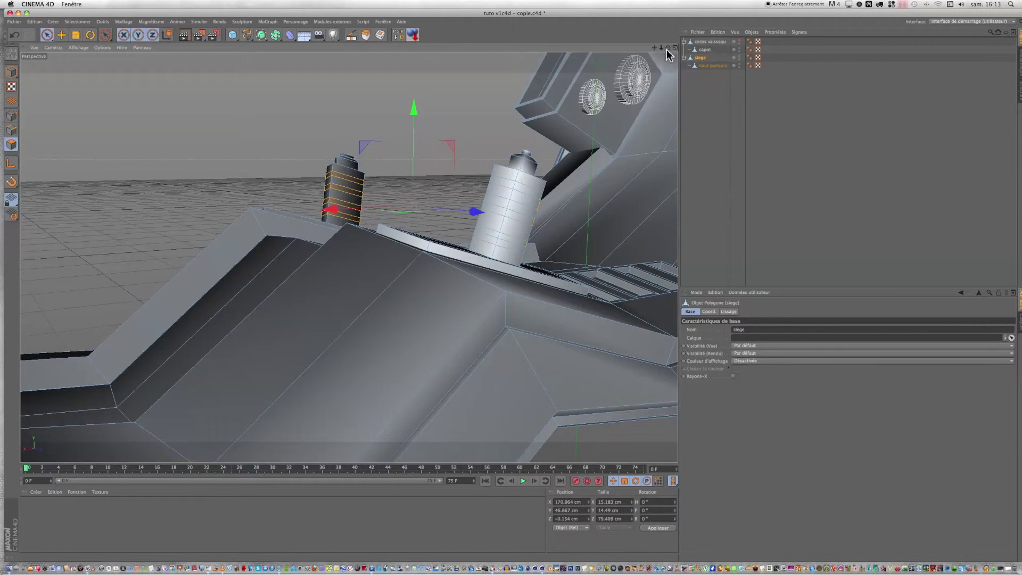
pyautogui.moveTo(510, 285); pyautogui.dragTo(510, 285)
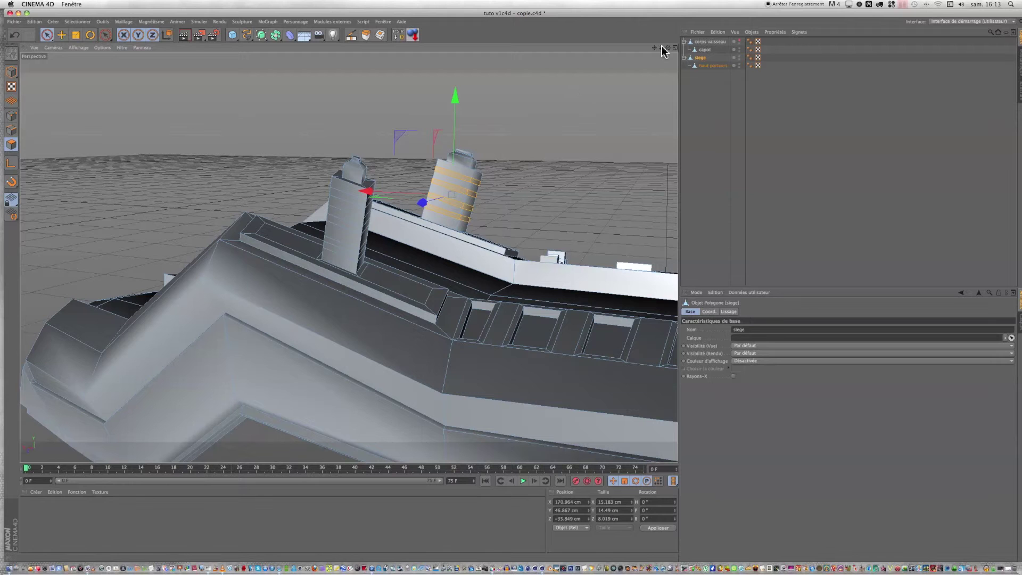
pyautogui.moveTo(668, 49); pyautogui.dragTo(781, 59)
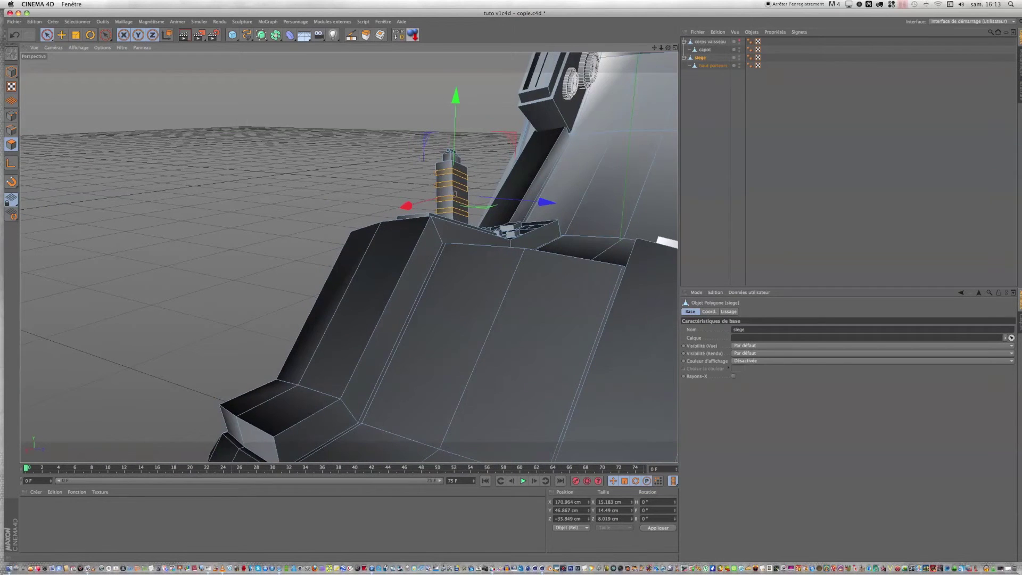
pyautogui.moveTo(655, 48); pyautogui.dragTo(548, 95)
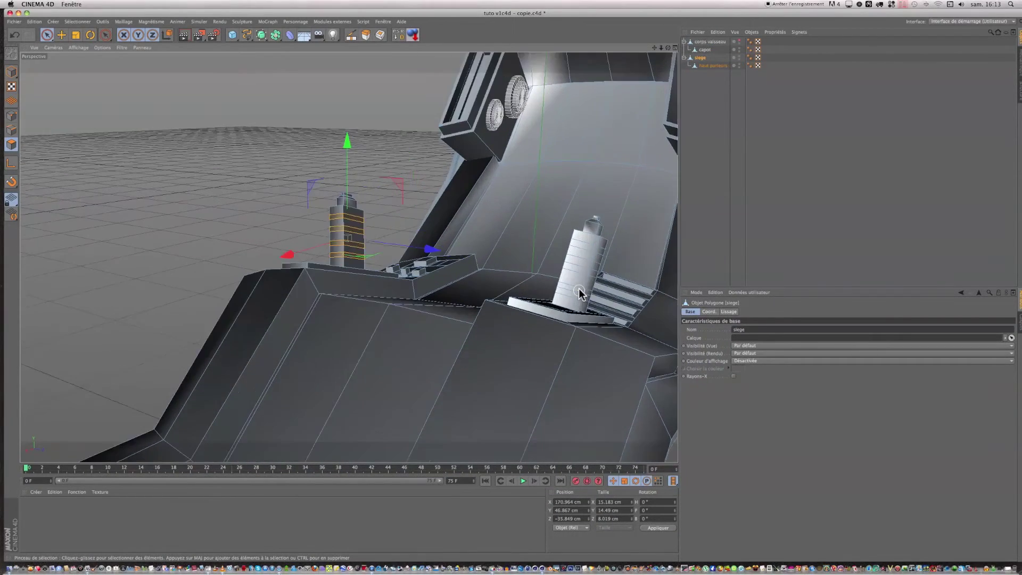
# Extend the selection with the missing faces and bands on the right armrest's joystick, using Loop Selection.
pyautogui.scroll(3, 580, 293)
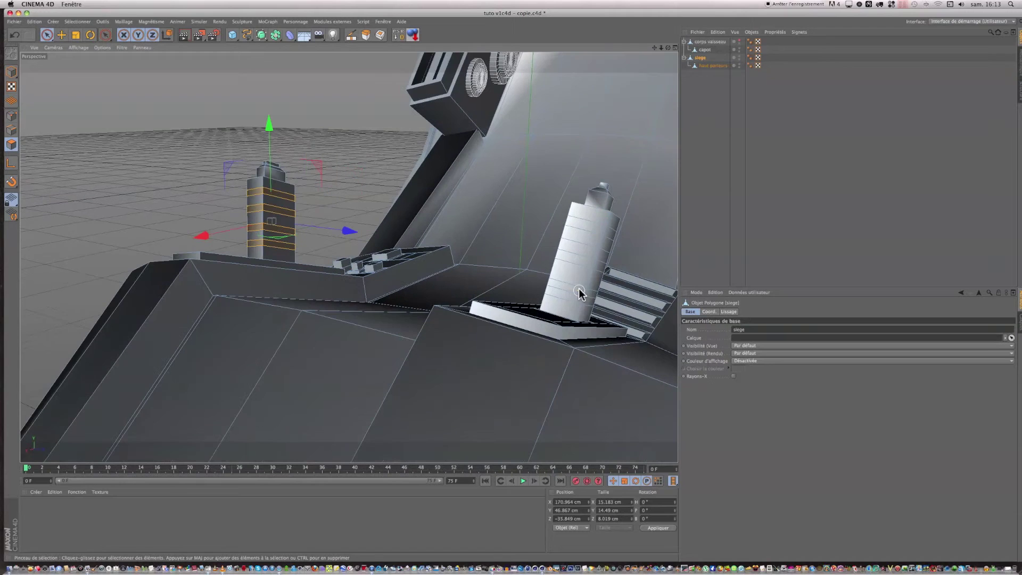
pyautogui.keyDown('shift'); pyautogui.click(590, 230); pyautogui.keyUp('shift')
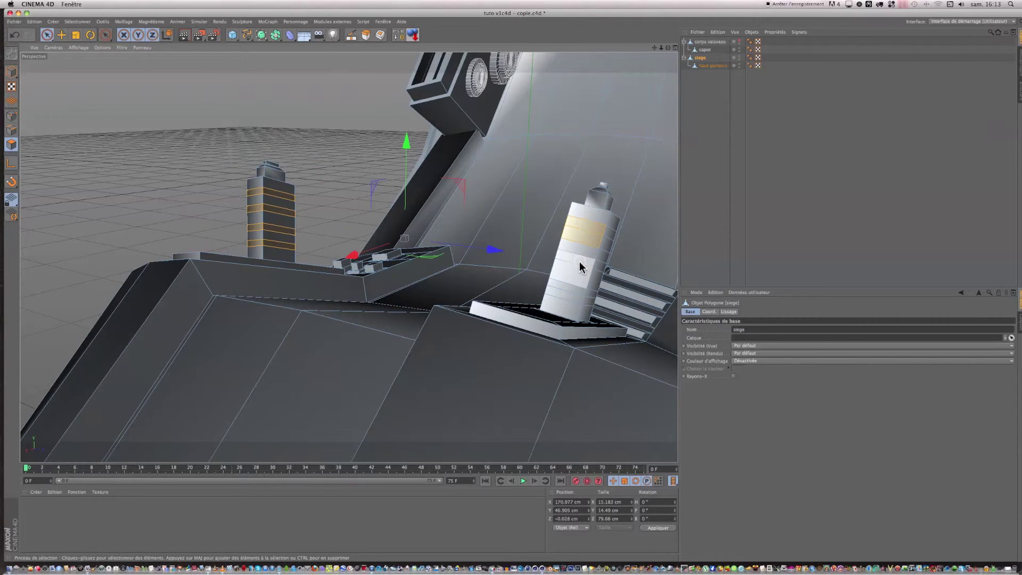
pyautogui.moveTo(106, 34); pyautogui.dragTo(107, 78)
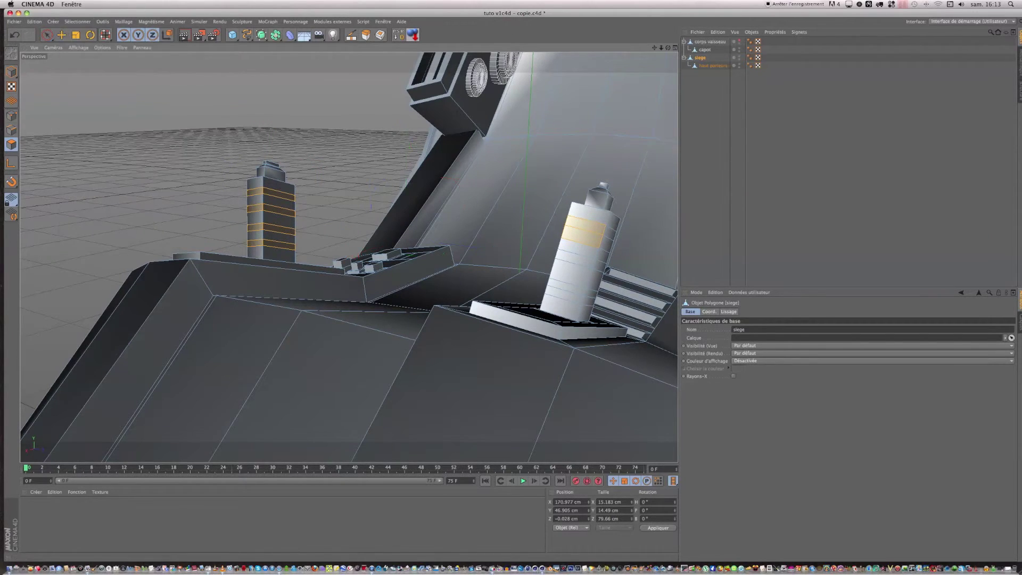
pyautogui.keyDown('shift'); pyautogui.click(603, 234); pyautogui.keyUp('shift')
pyautogui.keyDown('shift'); pyautogui.click(603, 243); pyautogui.keyUp('shift')
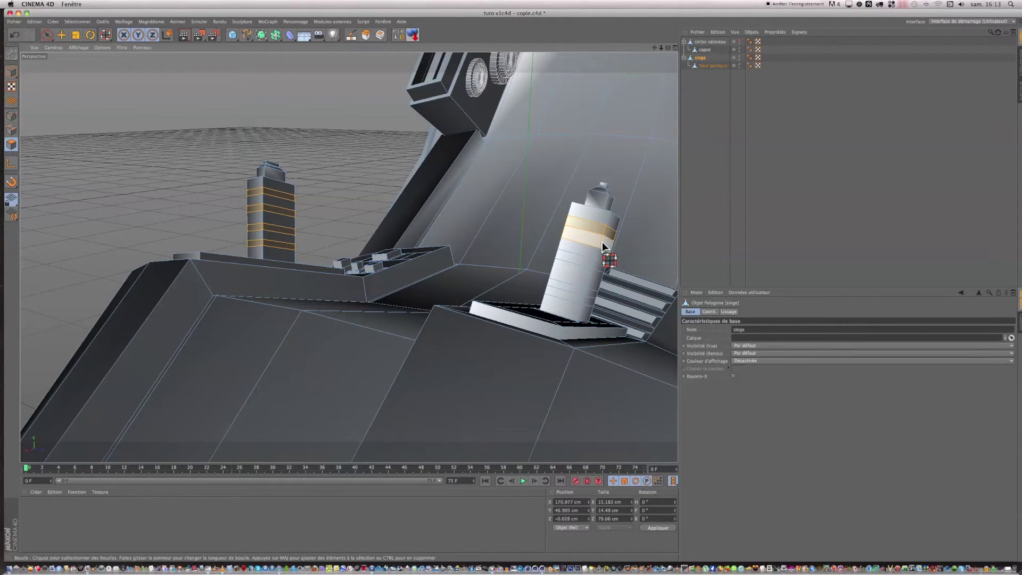
pyautogui.keyDown('shift'); pyautogui.click(599, 256); pyautogui.keyUp('shift')
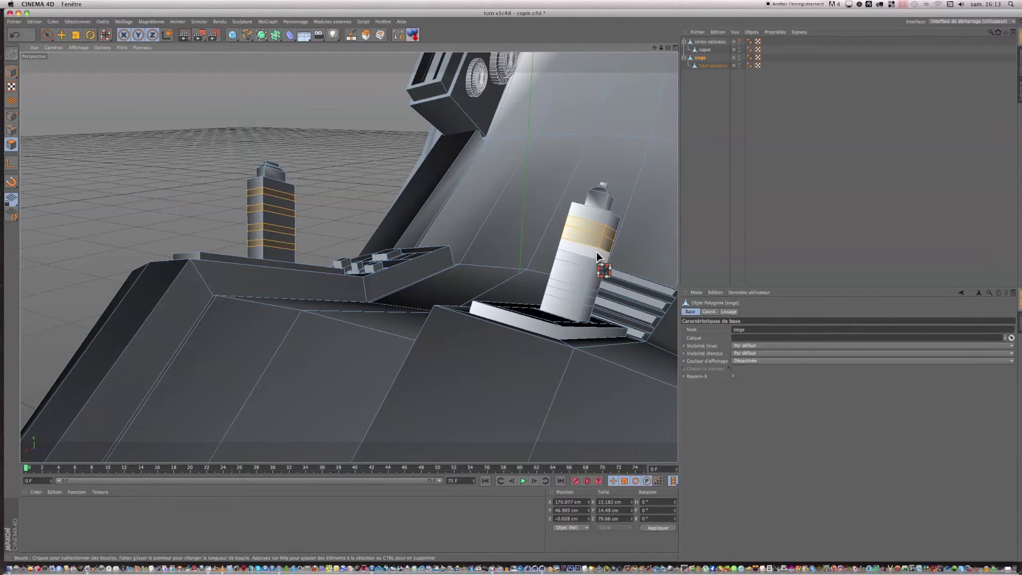
pyautogui.keyDown('shift'); pyautogui.click(585, 300); pyautogui.keyUp('shift')
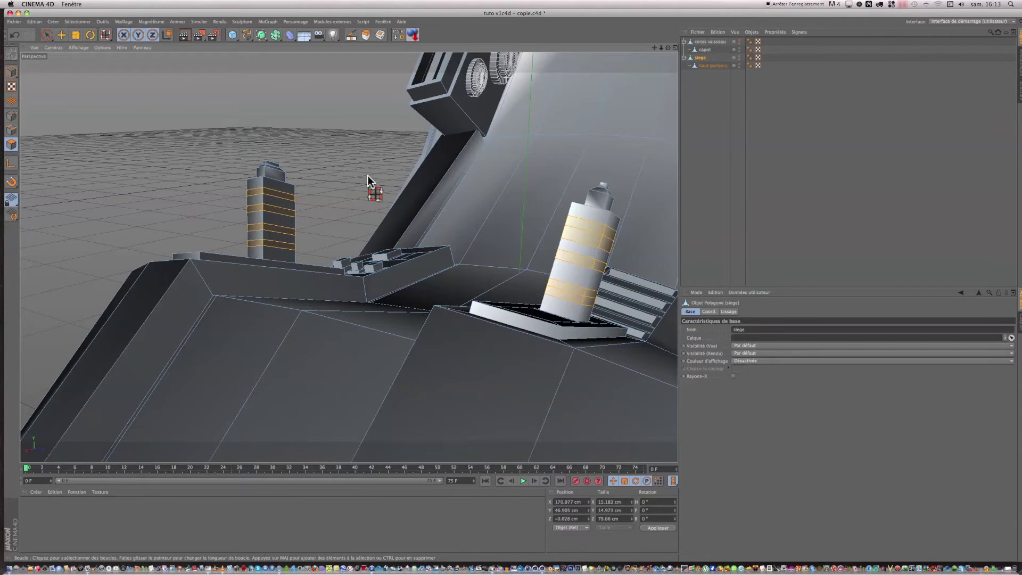
# Scale the selected bands of both joysticks down slightly and check the Scale tool's modelling axis options.
pyautogui.click(76, 37)
pyautogui.moveTo(217, 116); pyautogui.dragTo(213, 117)
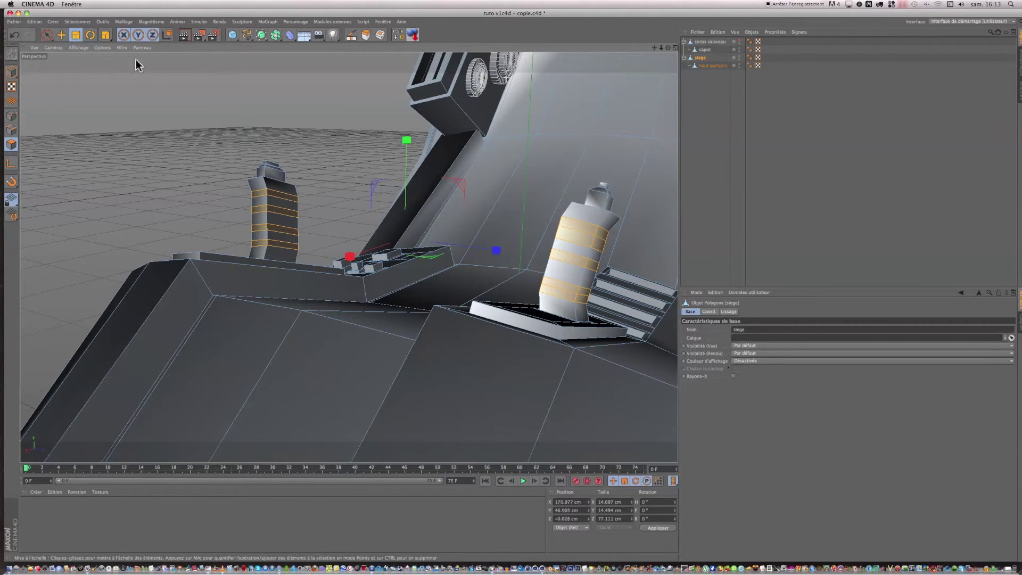
pyautogui.doubleClick(76, 35)
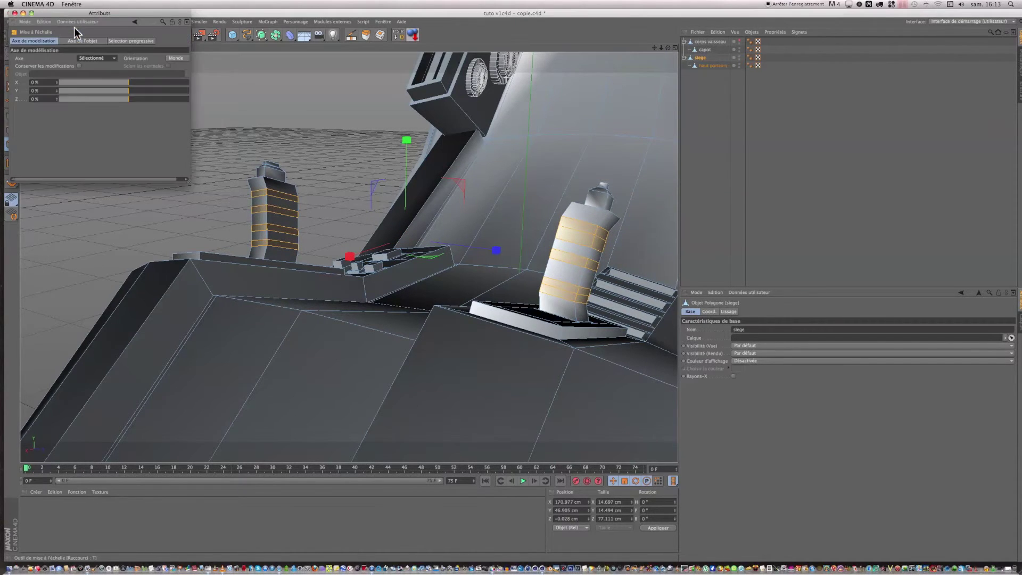
pyautogui.click(14, 13)
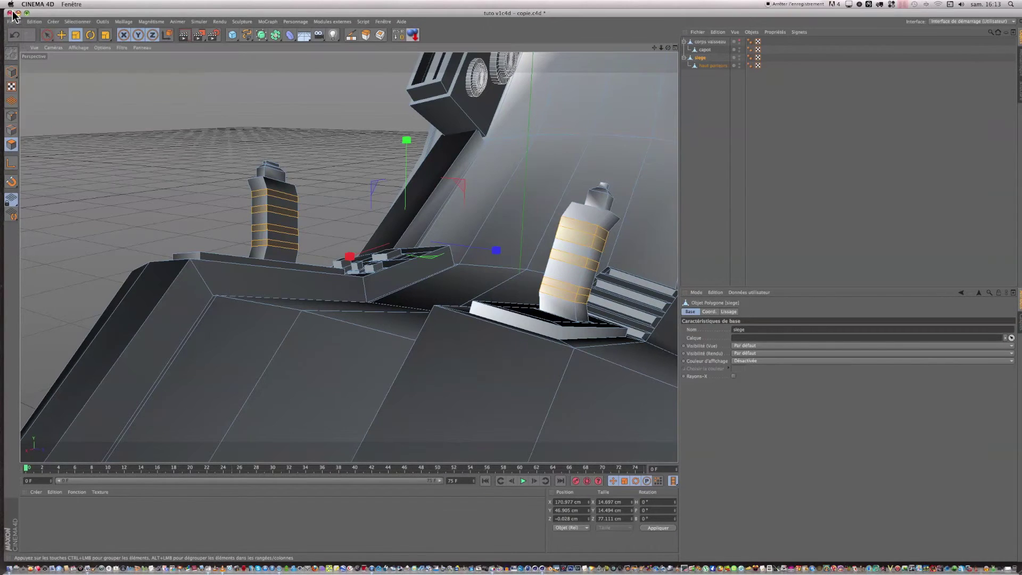
# Scale the selected bands of both joystick grips down a little further and inspect them from several sides.
pyautogui.scroll(-3, 636, 199)
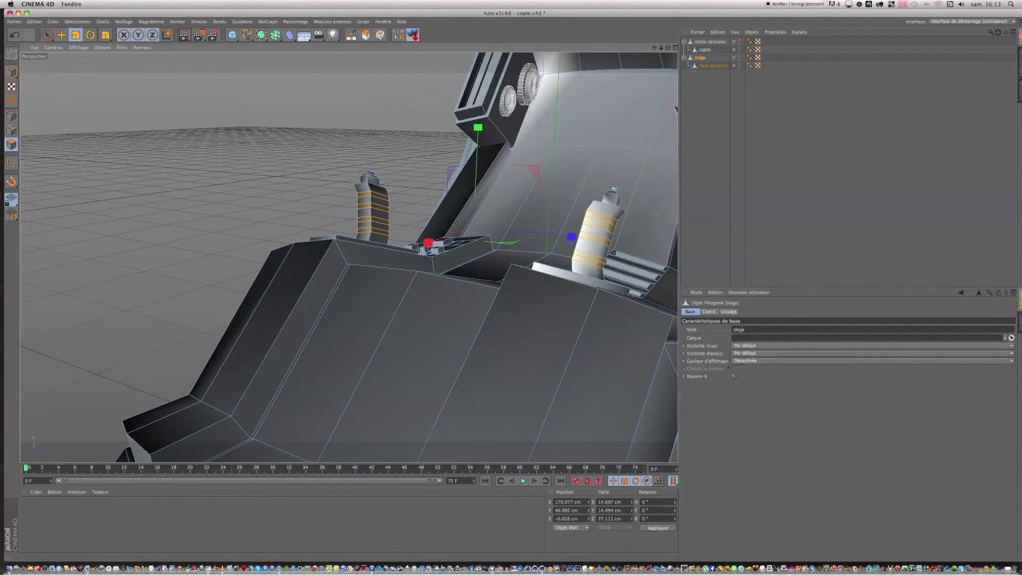
pyautogui.moveTo(668, 48); pyautogui.dragTo(885, 49)
pyautogui.moveTo(511, 289); pyautogui.dragTo(511, 290)
pyautogui.moveTo(338, 207); pyautogui.dragTo(331, 212)
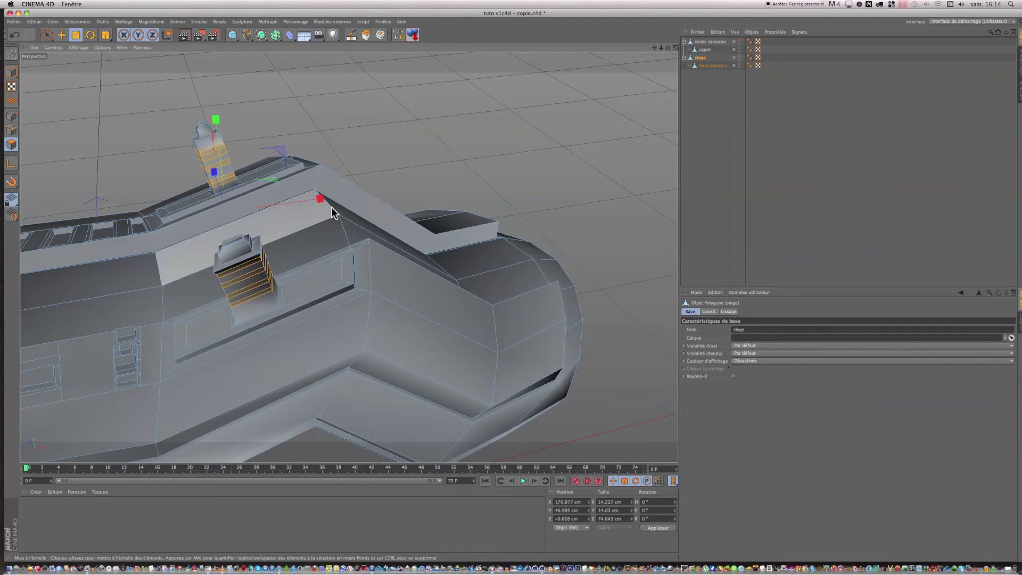
pyautogui.moveTo(668, 47); pyautogui.dragTo(668, 48)
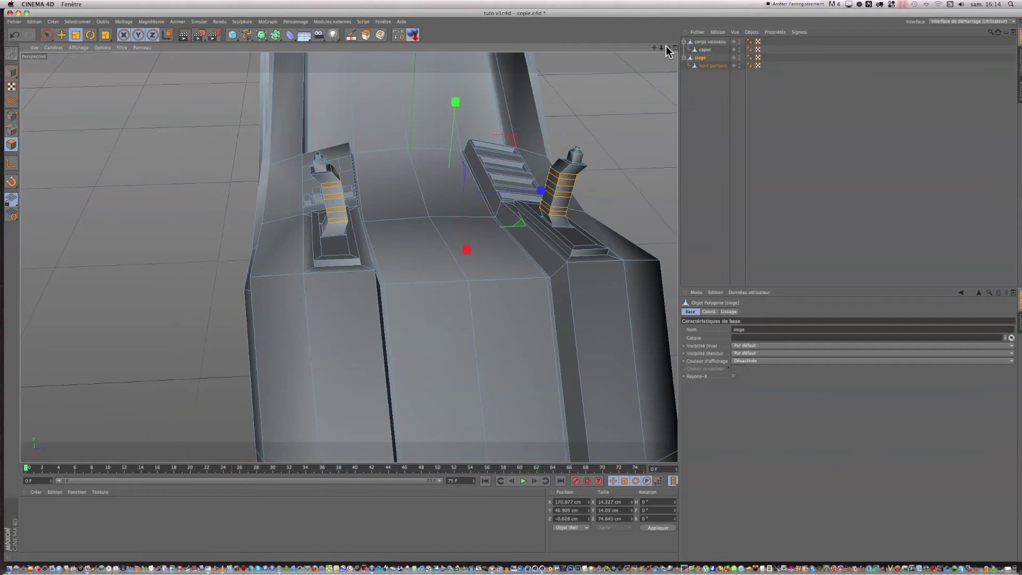
# Select two separate polygon bands around the grip of the joystick beside the small buttons, using Loop Selection.
pyautogui.click(337, 197)
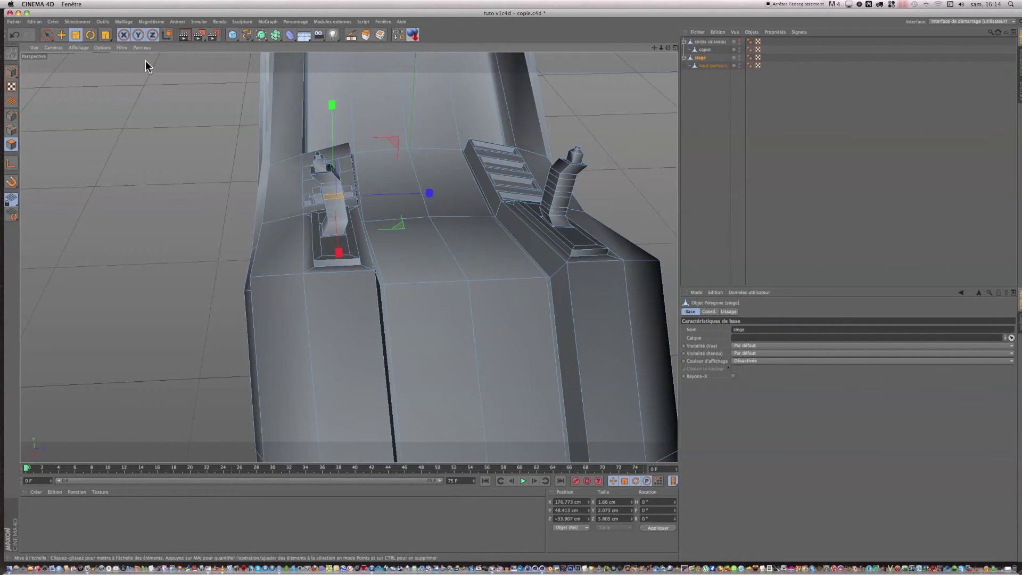
pyautogui.click(89, 24)
pyautogui.click(91, 78)
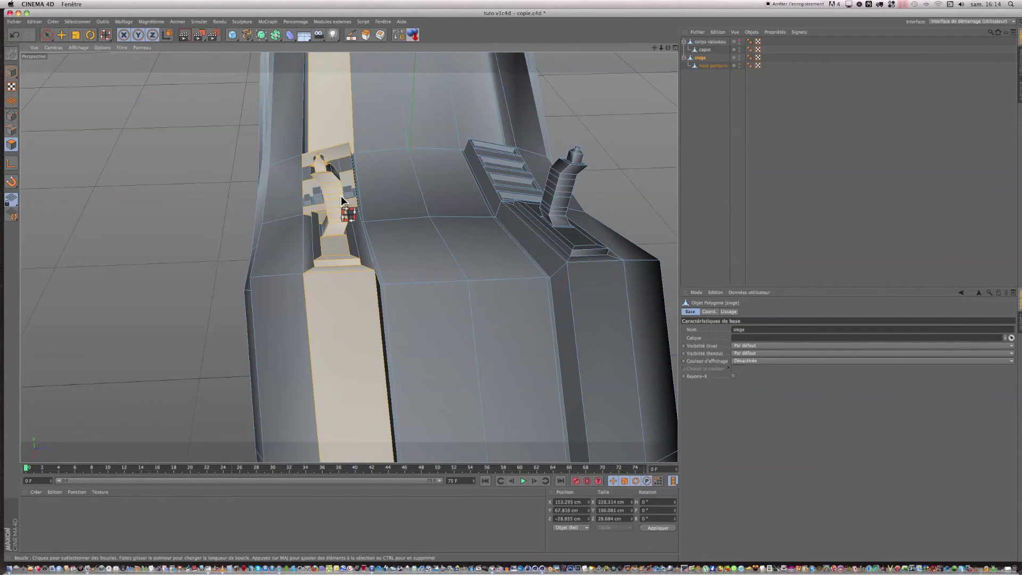
pyautogui.scroll(4, 341, 196)
pyautogui.click(245, 196)
pyautogui.click(206, 196)
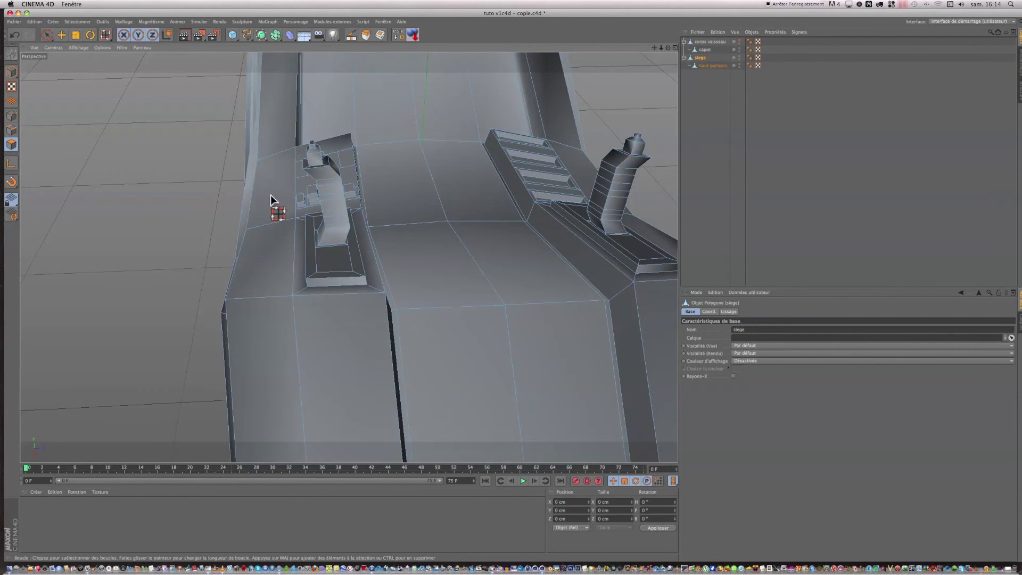
pyautogui.scroll(5, 274, 200)
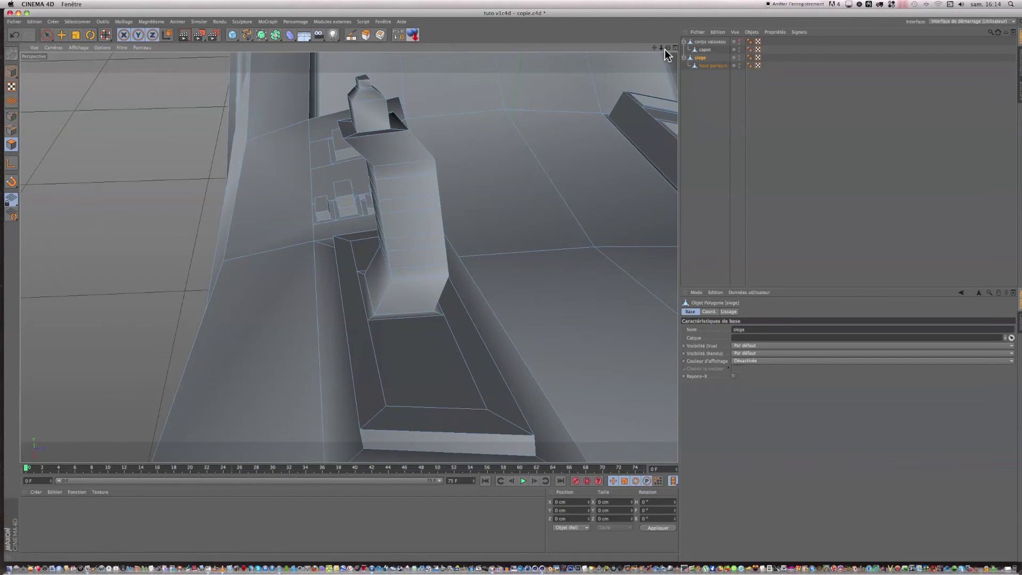
pyautogui.moveTo(668, 48); pyautogui.dragTo(767, 49)
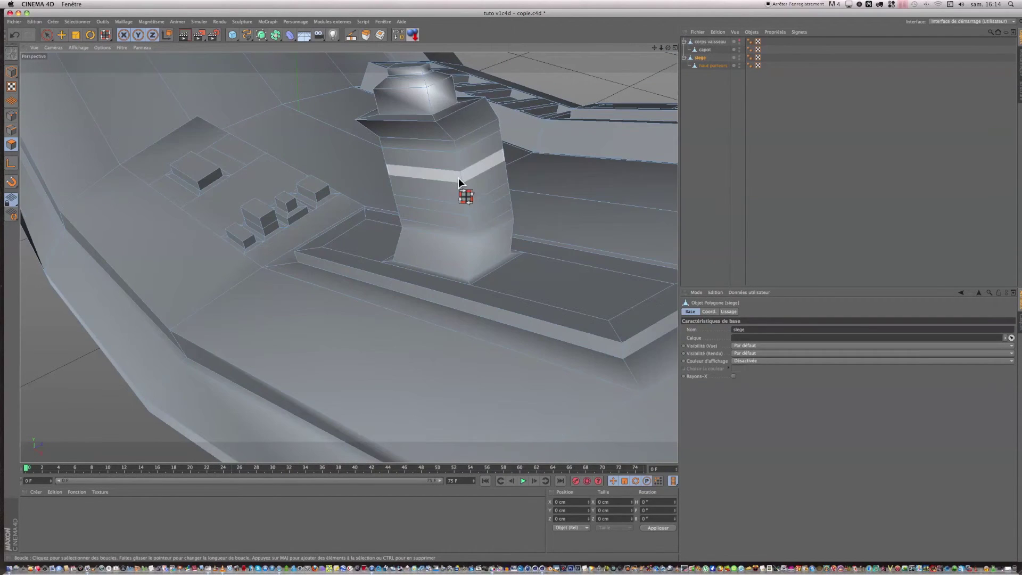
pyautogui.click(460, 180)
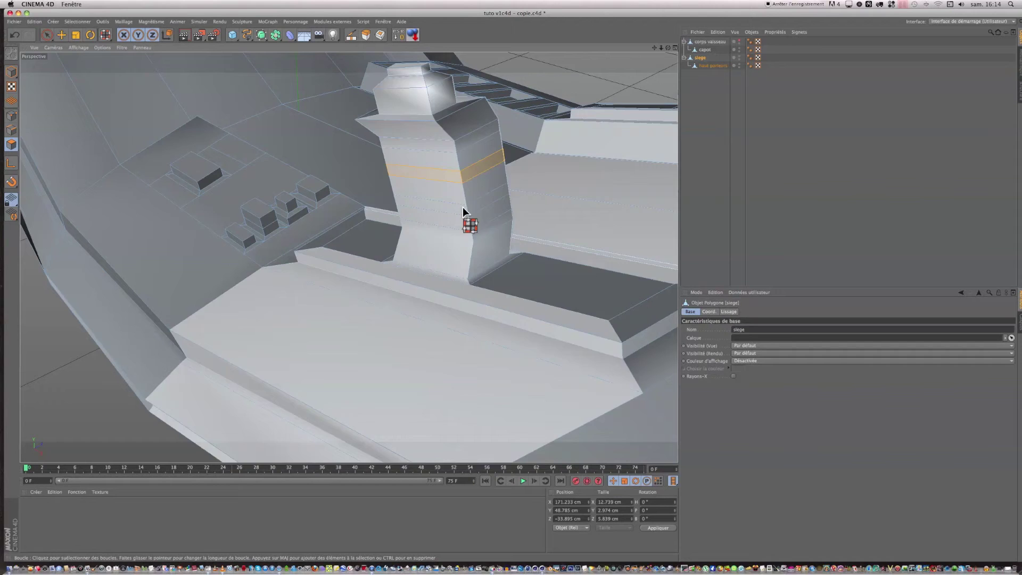
pyautogui.keyDown('shift'); pyautogui.click(452, 200); pyautogui.keyUp('shift')
# Scale the two selected bands inward to narrow that joystick's grip.
pyautogui.click(75, 35)
pyautogui.moveTo(121, 79); pyautogui.dragTo(73, 80)
pyautogui.scroll(-10, 233, 90)
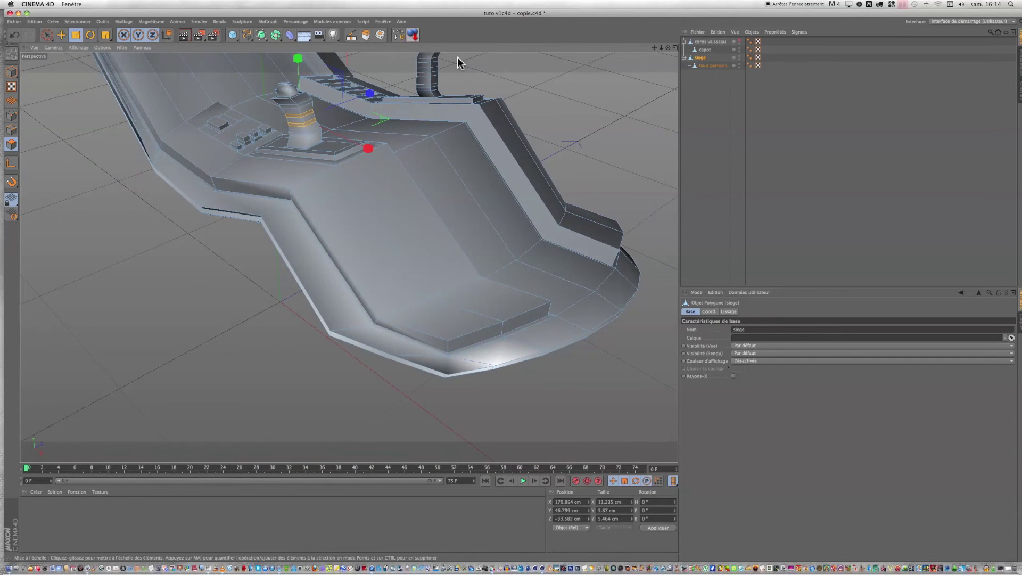
# Loop-select two separate polygon bands around the grip of the joystick beside the slatted panel.
pyautogui.scroll(6, 462, 59)
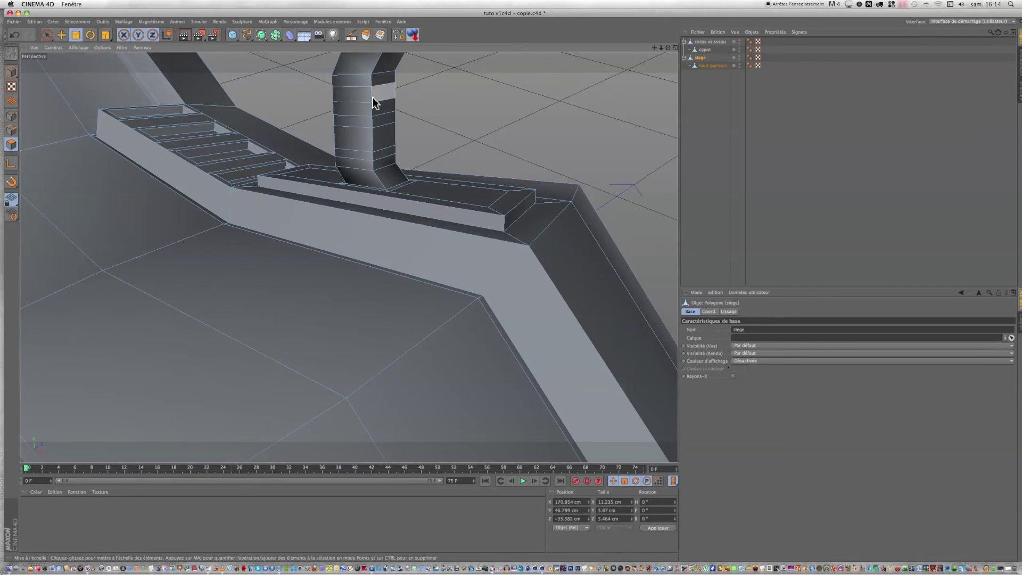
pyautogui.click(78, 22)
pyautogui.click(96, 78)
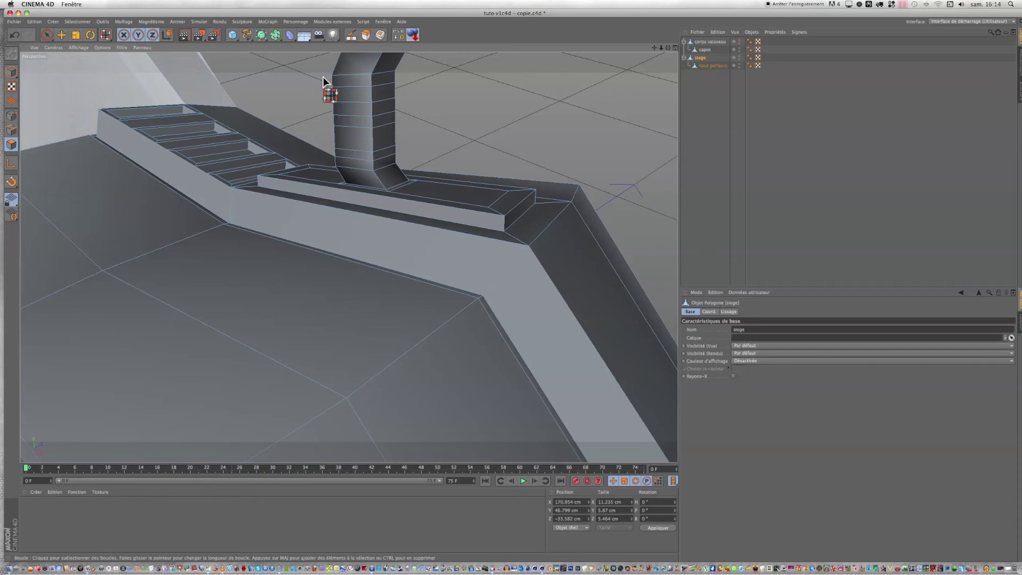
pyautogui.click(371, 97)
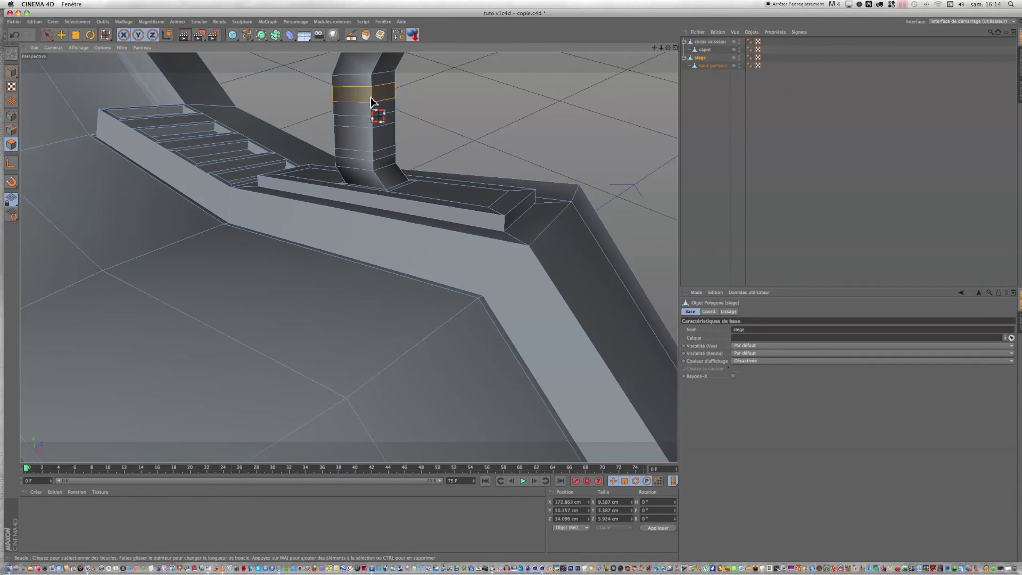
pyautogui.keyDown('shift'); pyautogui.click(372, 135); pyautogui.keyUp('shift')
pyautogui.scroll(-5, 377, 137)
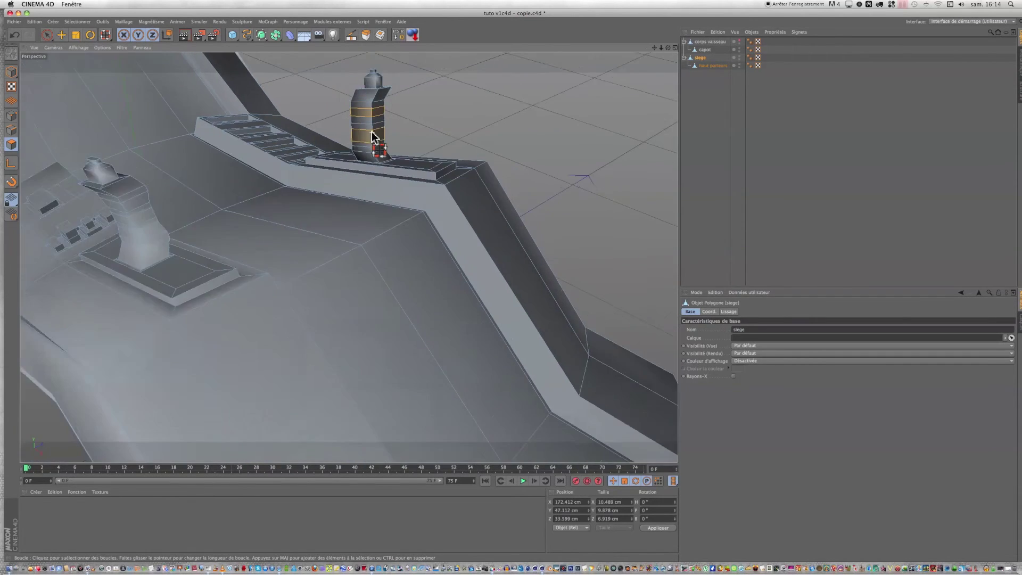
# Scale the selected bands of the joystick beside the slatted panel uniformly to about 83%.
pyautogui.click(77, 37)
pyautogui.moveTo(493, 114); pyautogui.dragTo(431, 115)
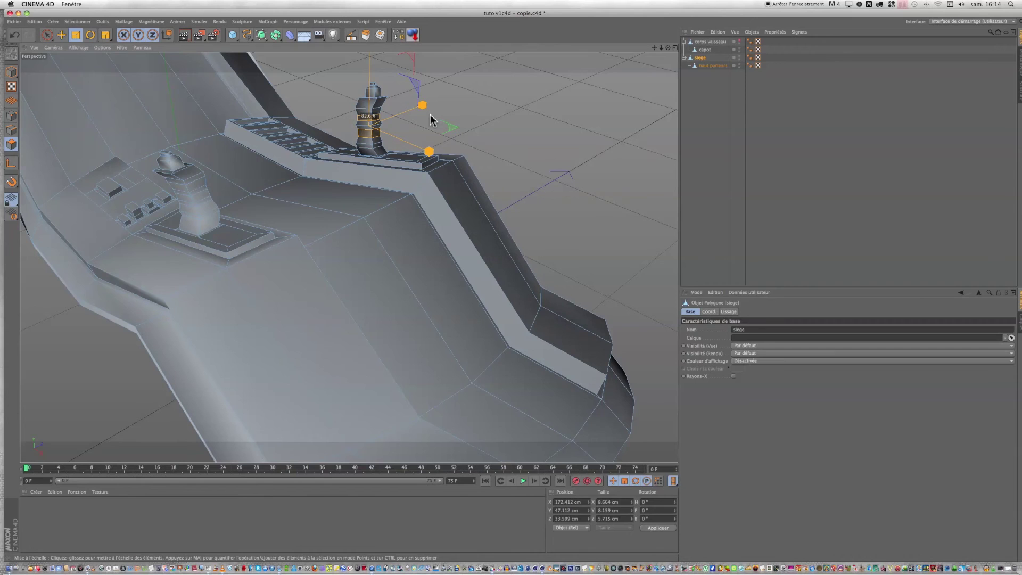
pyautogui.scroll(-5, 431, 115)
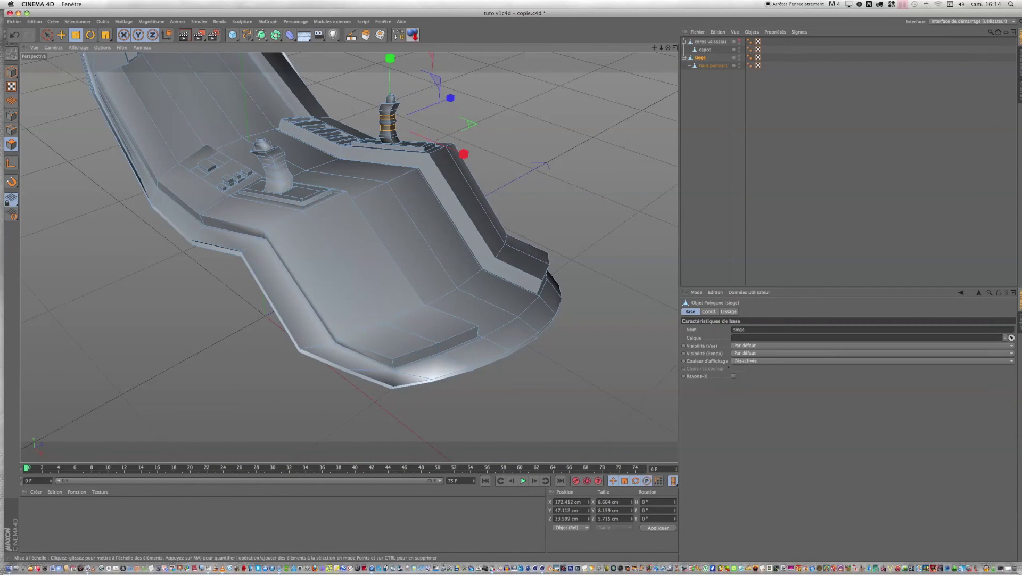
# Make the corps vaisseau object visible and examine the seat inside the open cockpit from several angles.
pyautogui.keyDown('alt'); pyautogui.moveTo(348, 257); pyautogui.dragTo(510, 278); pyautogui.keyUp('alt')
pyautogui.scroll(-6, 573, 103)
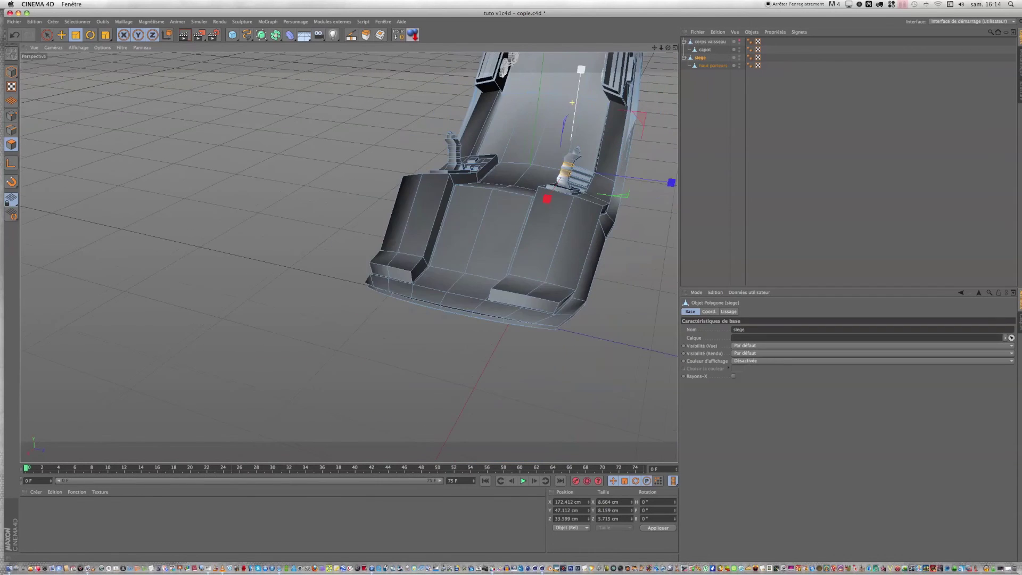
pyautogui.moveTo(655, 49); pyautogui.dragTo(521, 177)
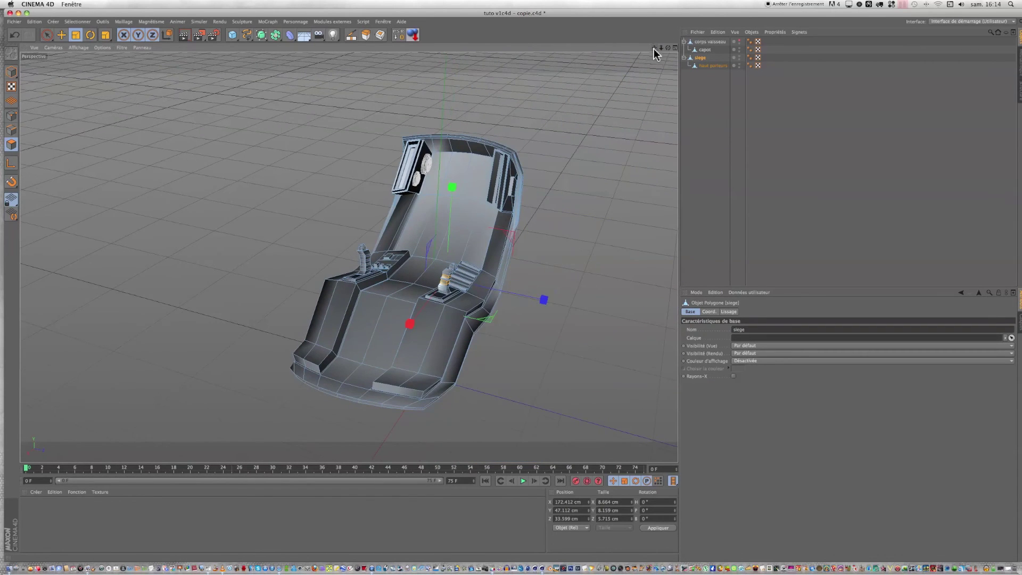
pyautogui.scroll(4, 447, 222)
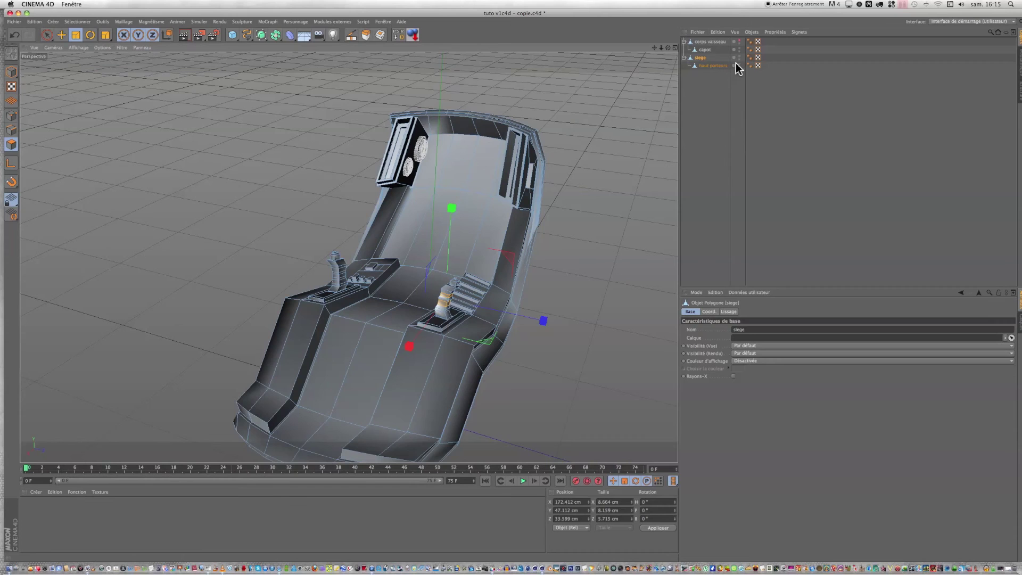
pyautogui.click(739, 42)
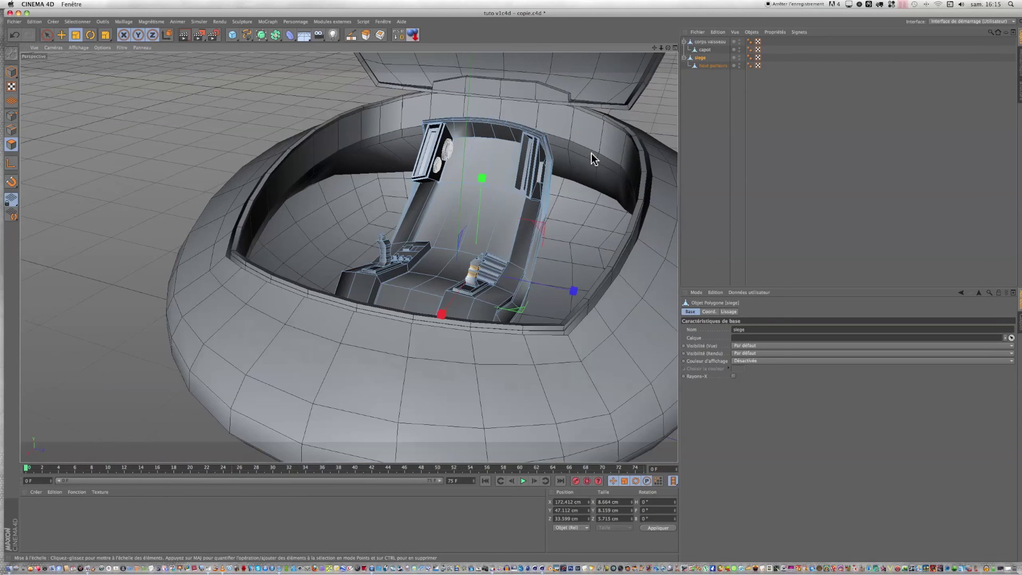
pyautogui.moveTo(654, 48)
pyautogui.mouseDown()
pyautogui.moveTo(602, 55)
pyautogui.moveTo(579, 74)
pyautogui.moveTo(669, 48)
pyautogui.mouseUp()
pyautogui.keyDown('alt'); pyautogui.moveTo(349, 257); pyautogui.dragTo(511, 291); pyautogui.keyUp('alt')
pyautogui.scroll(-5, 591, 117)
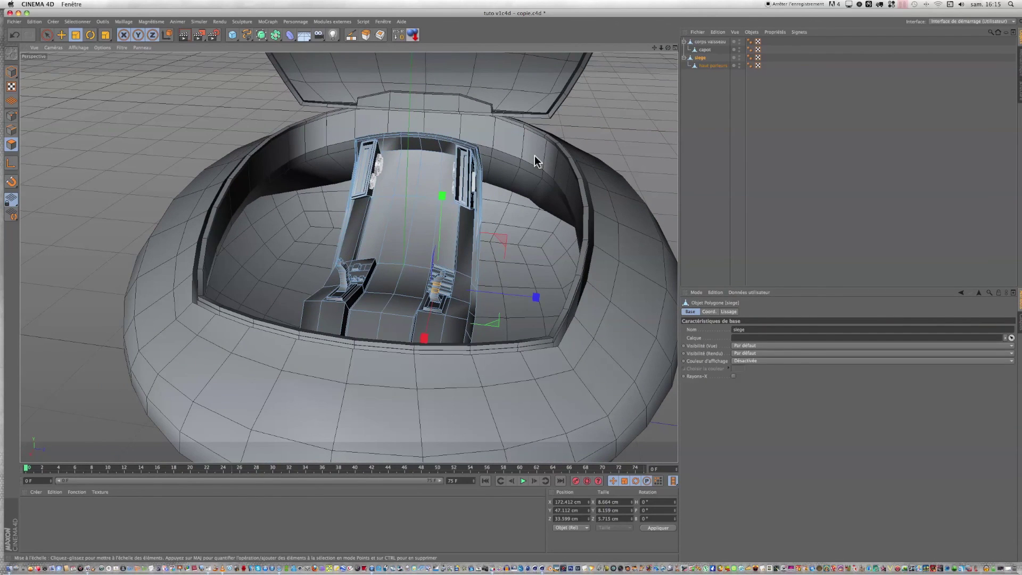
pyautogui.keyDown('alt'); pyautogui.moveTo(511, 290); pyautogui.dragTo(535, 287); pyautogui.keyUp('alt')
pyautogui.moveTo(655, 48); pyautogui.dragTo(596, 99)
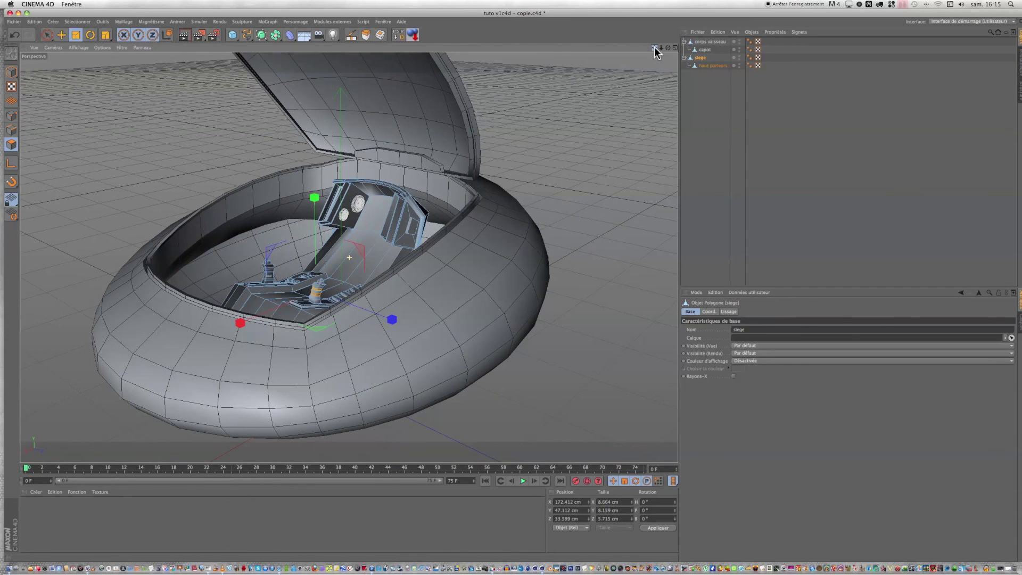
pyautogui.click(770, 5)
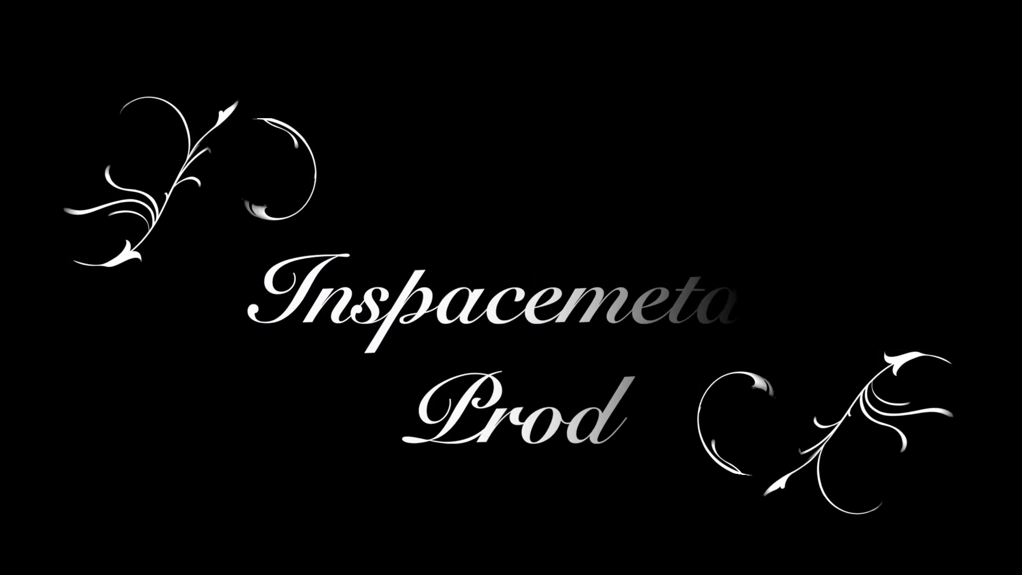